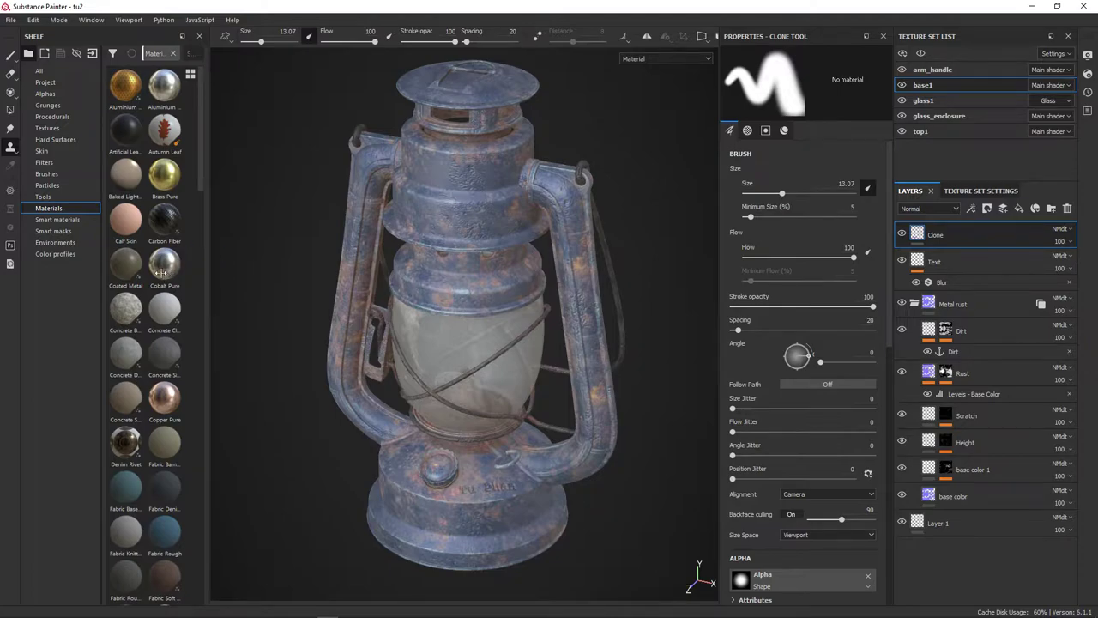
Widen the viewport and switch it to an Iray path-traced render of the lantern
{"action": "left_click_drag", "start_coordinate": [721, 307], "coordinate": [770, 307]}
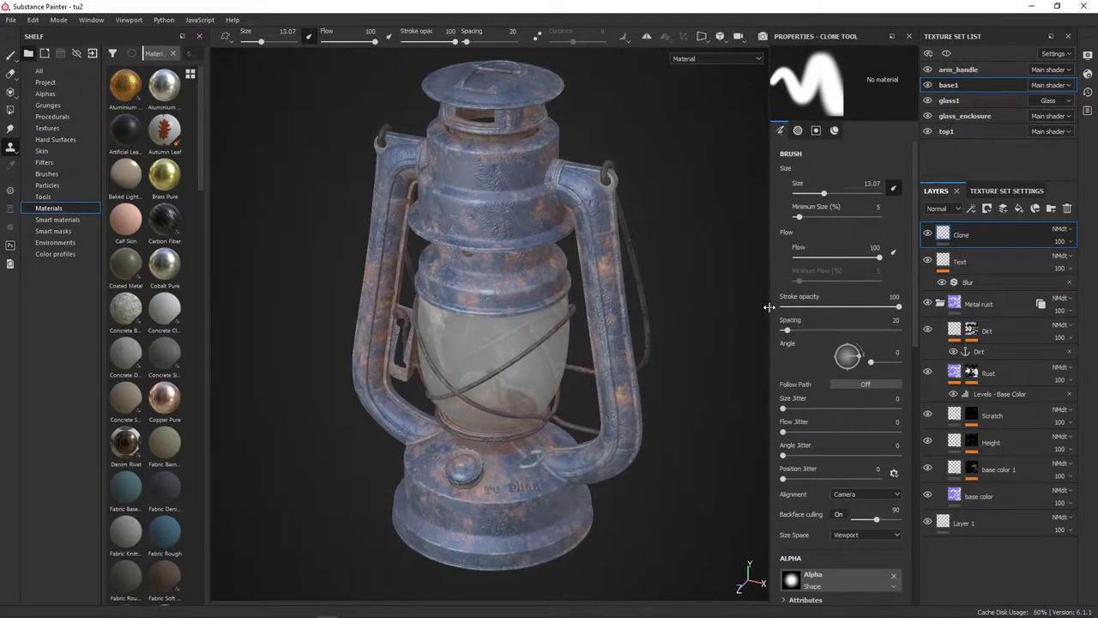
{"action": "left_click", "coordinate": [763, 40]}
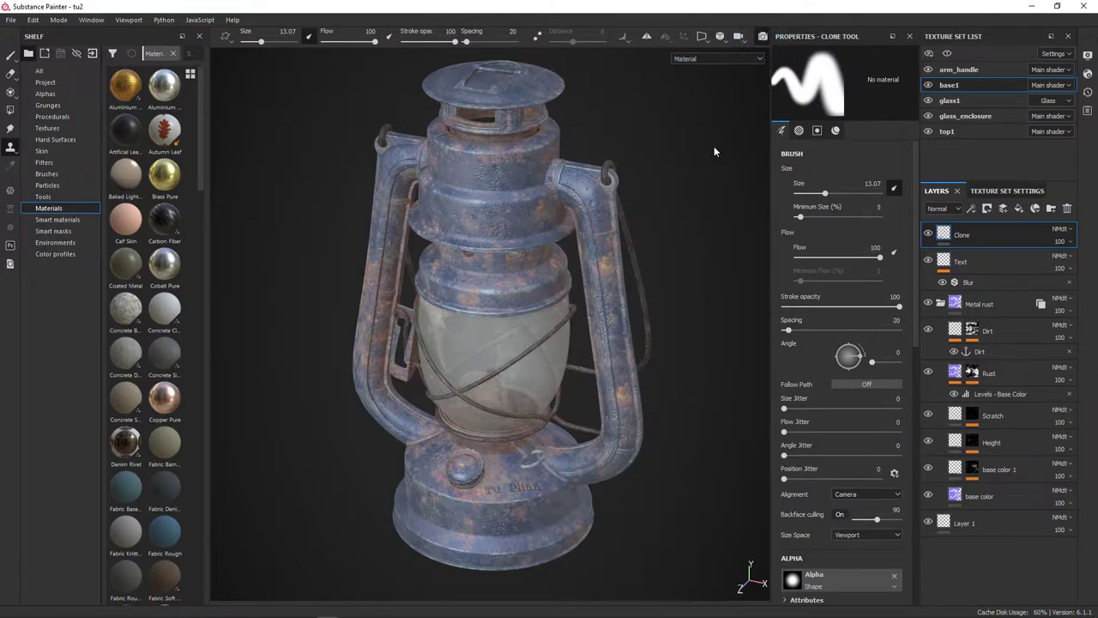
{"action": "left_click", "coordinate": [764, 38]}
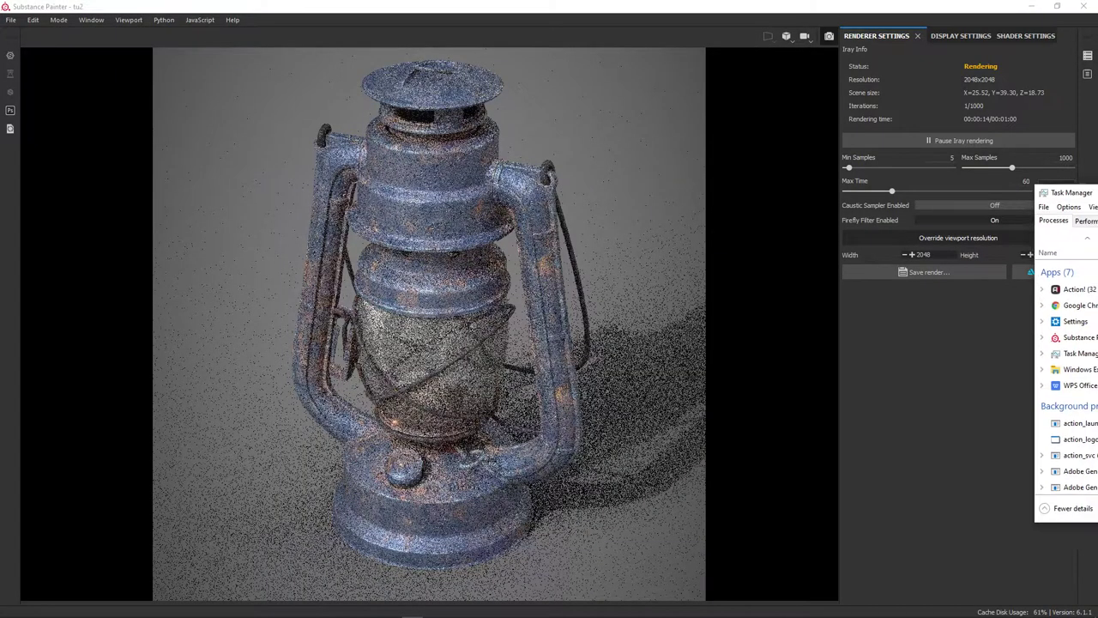
Watch CPU usage in Task Manager while the 60-second Iray render completes, then exit Iray
{"action": "left_click_drag", "start_coordinate": [850, 216], "coordinate": [719, 214]}
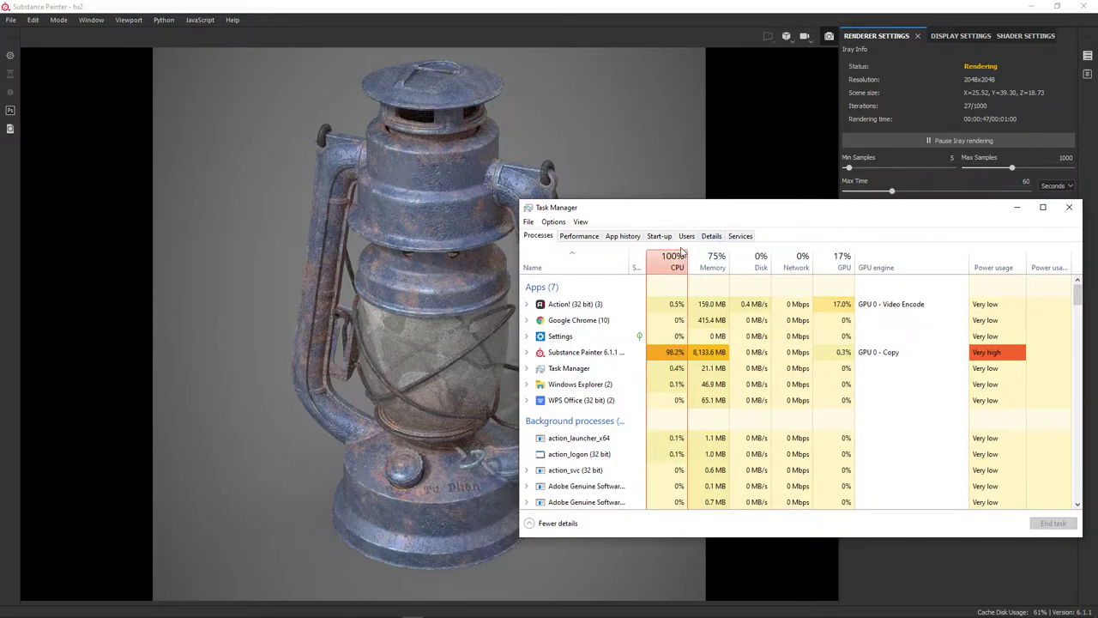
{"action": "left_click", "coordinate": [1069, 206]}
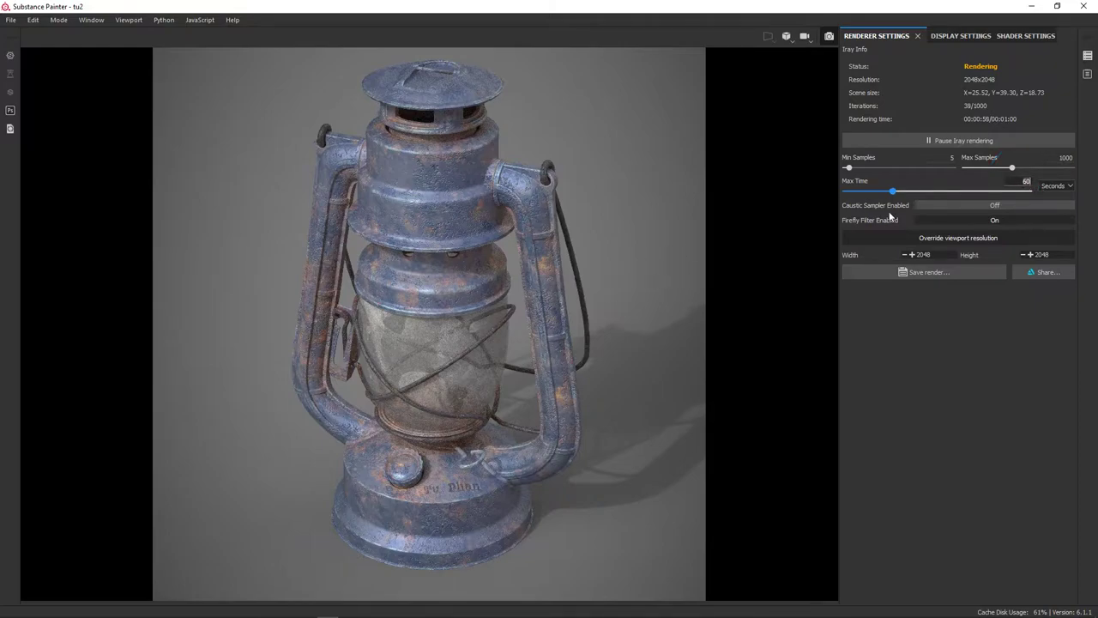
{"action": "left_click", "coordinate": [1013, 170]}
{"action": "left_click", "coordinate": [828, 36]}
Switch to the paint brush and start exporting the lantern mesh from the File menu
{"action": "key", "text": "1"}
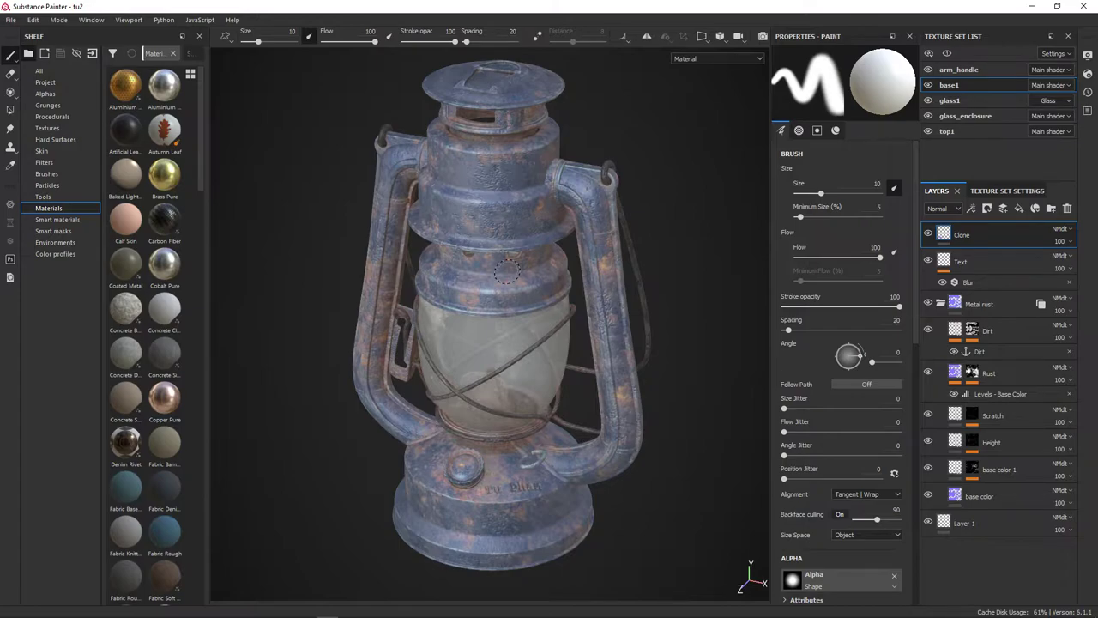
{"action": "left_click", "coordinate": [10, 19]}
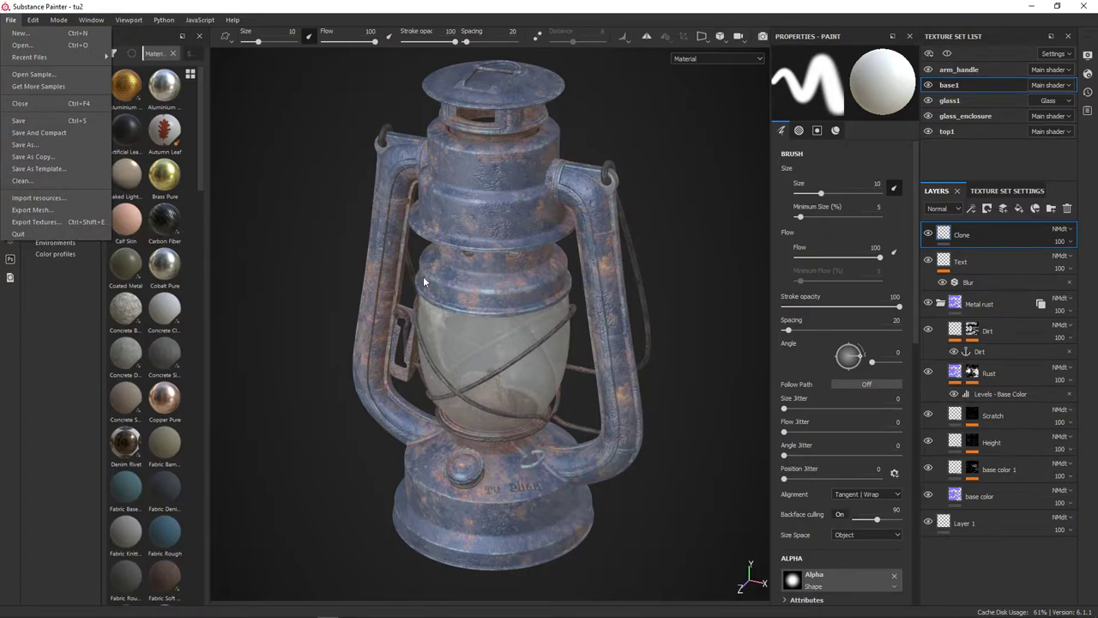
{"action": "left_click", "coordinate": [34, 210]}
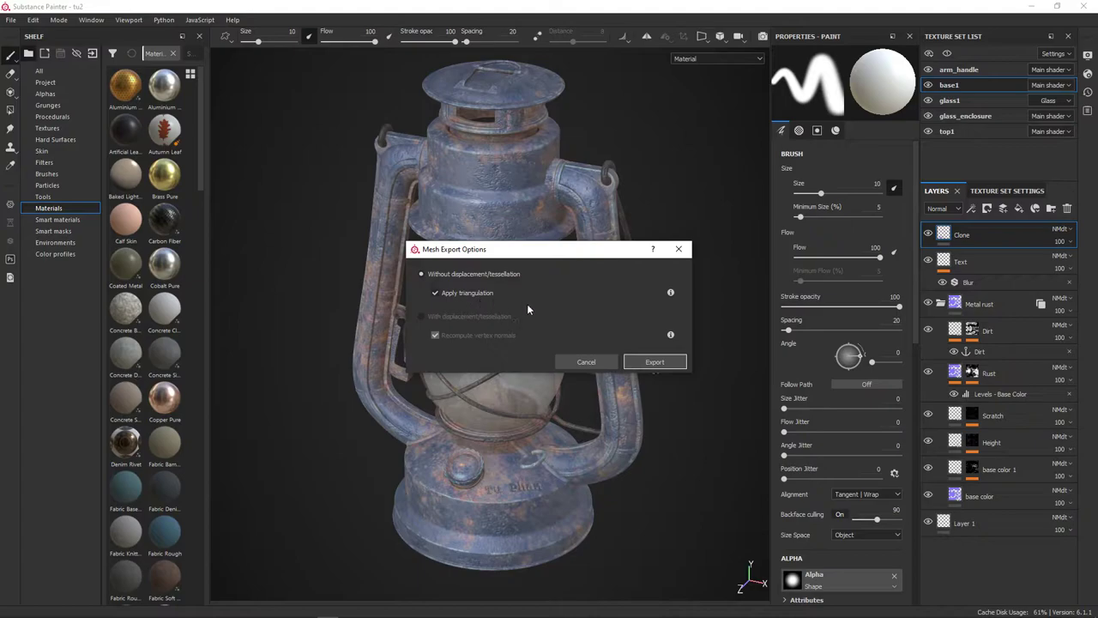
{"action": "left_click", "coordinate": [654, 361]}
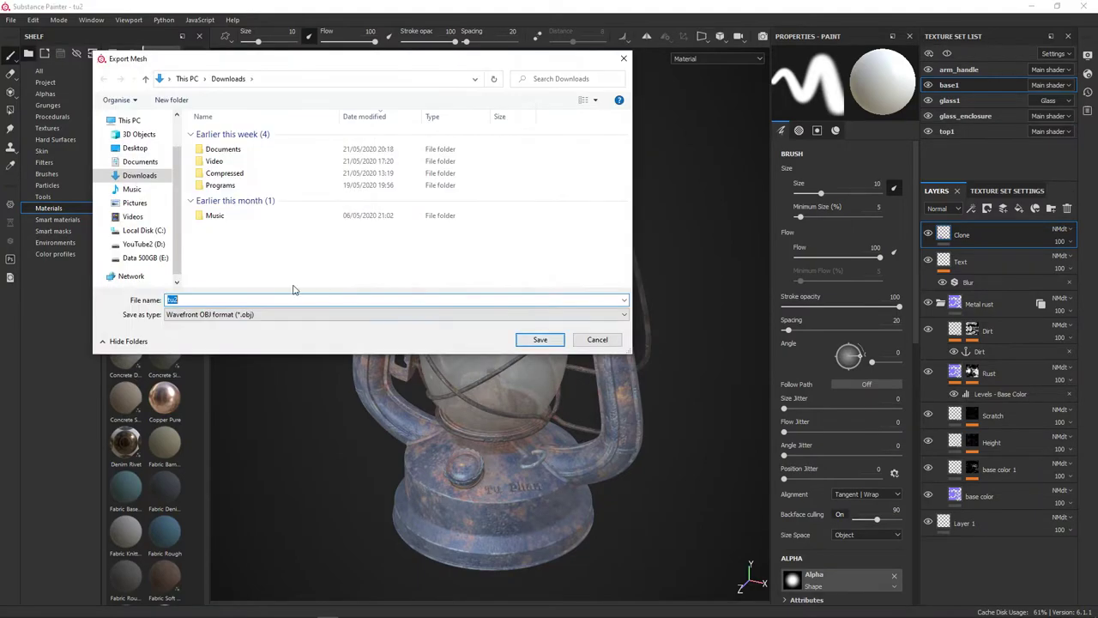
{"action": "left_click", "coordinate": [279, 316]}
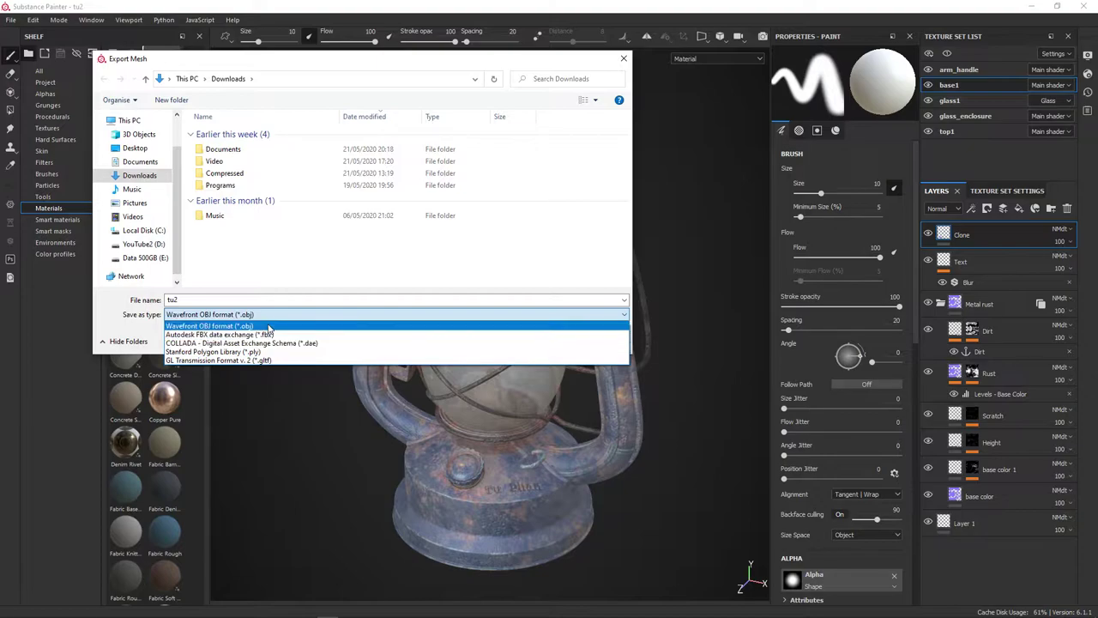
{"action": "left_click", "coordinate": [333, 276]}
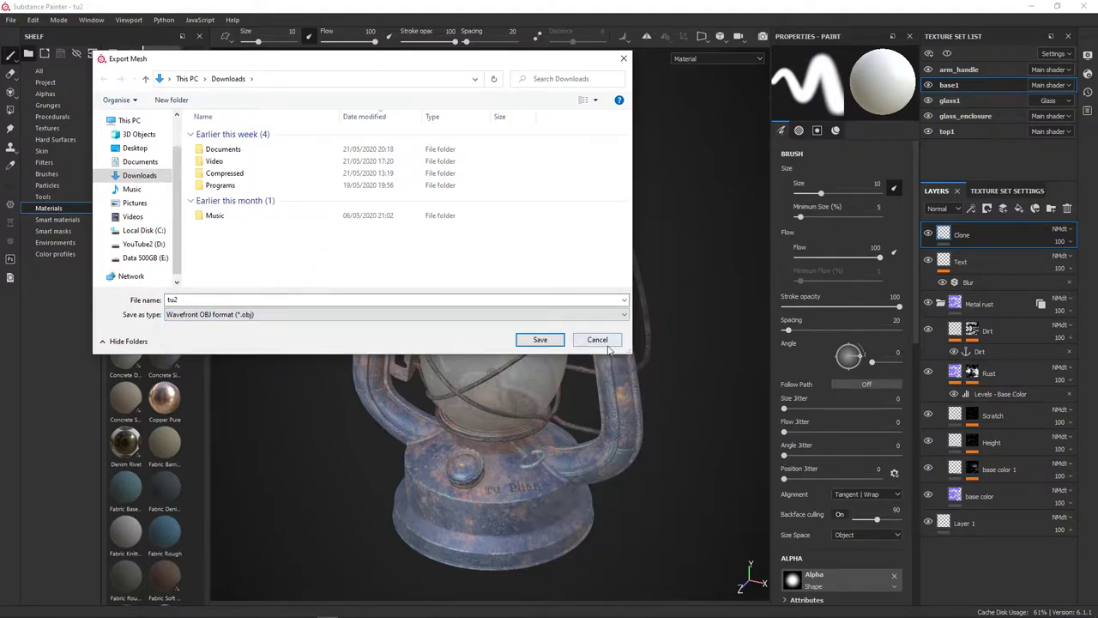
{"action": "left_click", "coordinate": [605, 341]}
{"action": "left_click", "coordinate": [10, 19]}
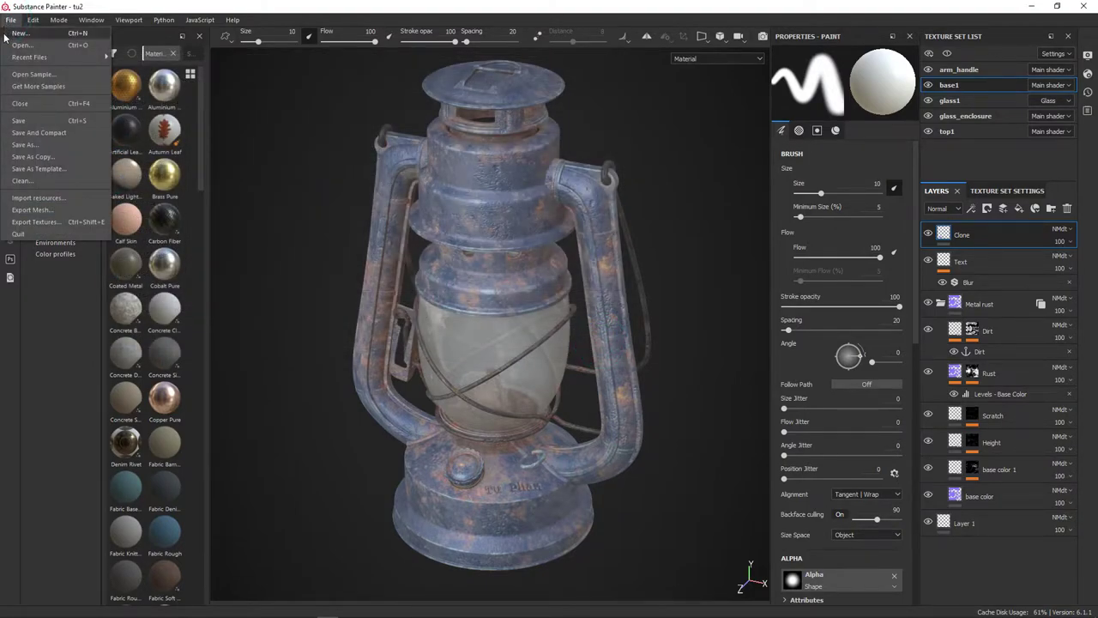
Open Export Textures, move the dialog aside, and browse its tabs, ending on Output Templates
{"action": "left_click", "coordinate": [34, 222]}
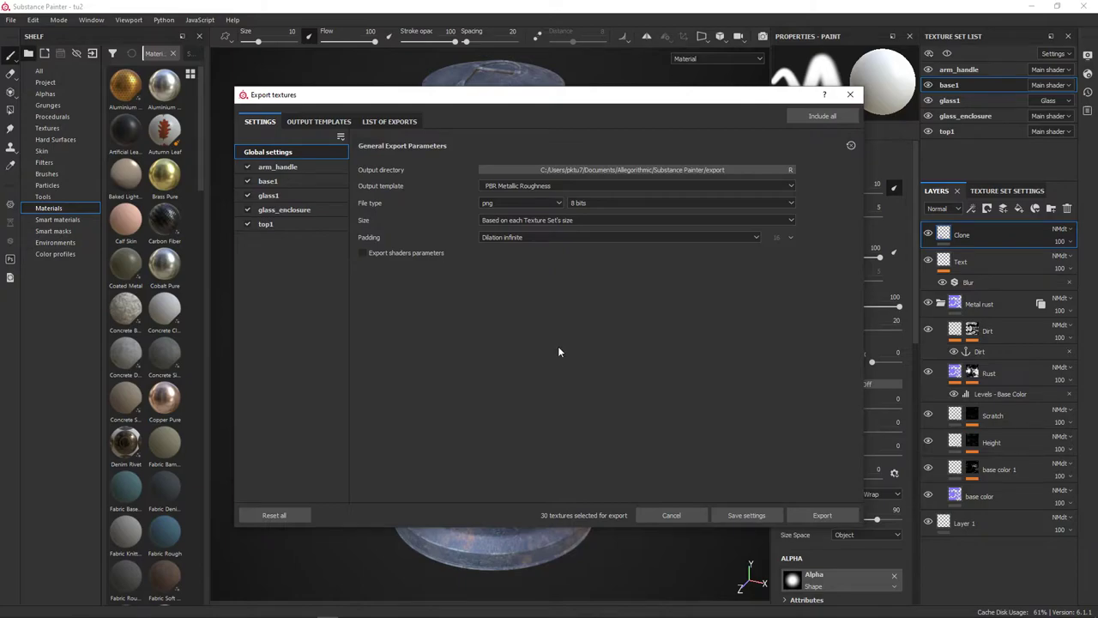
{"action": "left_click_drag", "start_coordinate": [480, 96], "coordinate": [565, 143]}
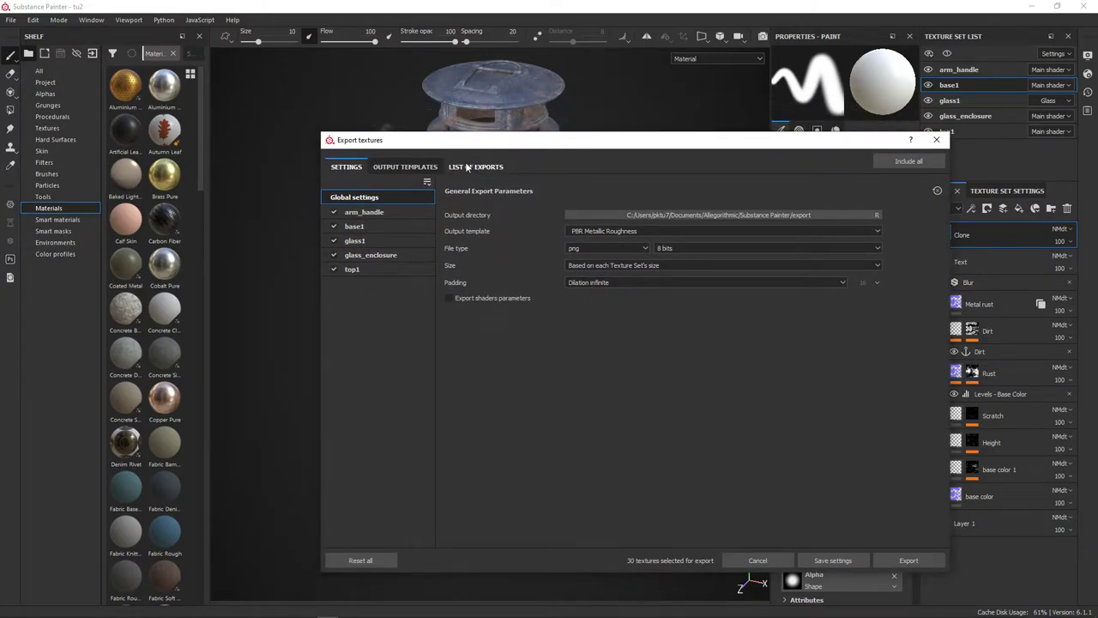
{"action": "left_click", "coordinate": [405, 166]}
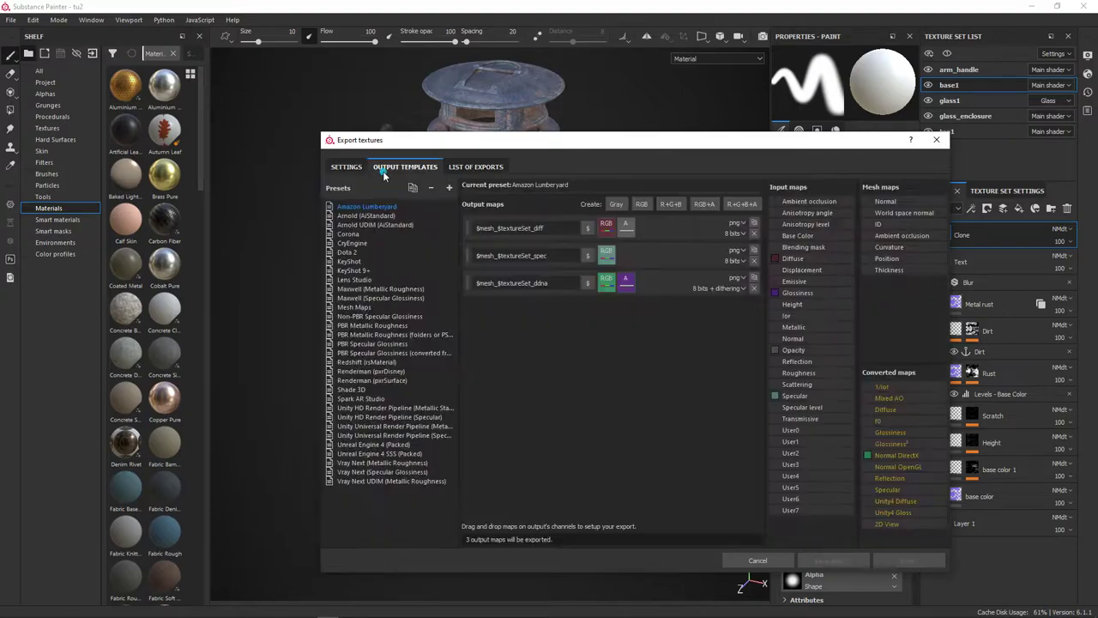
{"action": "left_click", "coordinate": [476, 166]}
{"action": "left_click", "coordinate": [347, 166]}
{"action": "left_click", "coordinate": [405, 166]}
{"action": "left_click", "coordinate": [352, 169]}
{"action": "left_click", "coordinate": [400, 170]}
{"action": "left_click", "coordinate": [362, 169]}
{"action": "left_click", "coordinate": [411, 166]}
{"action": "left_click", "coordinate": [478, 166]}
{"action": "left_click", "coordinate": [351, 167]}
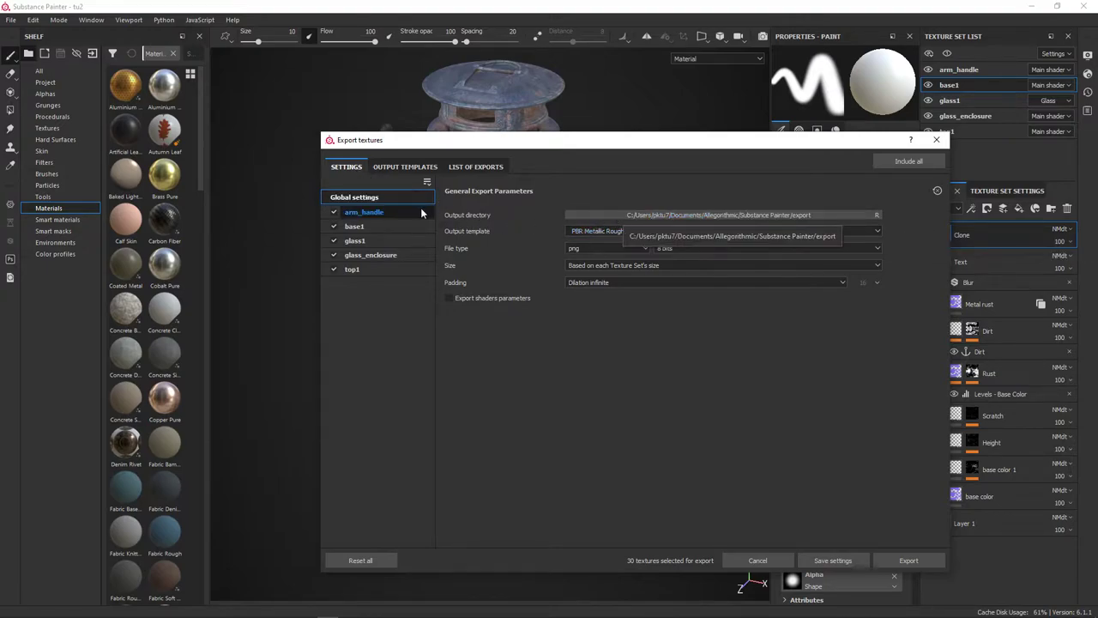
{"action": "left_click", "coordinate": [403, 166]}
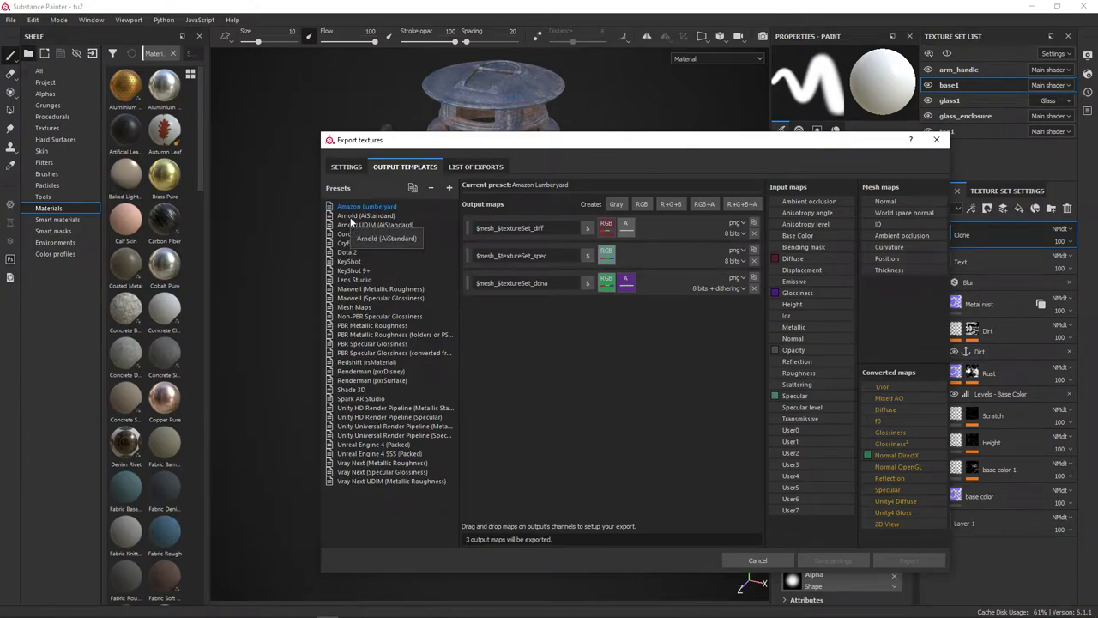
Preview the Arnold, Corona, Dota 2, KeyShot, Maxwell, Mesh Maps and PBR Metallic Roughness templates
{"action": "left_click", "coordinate": [349, 220]}
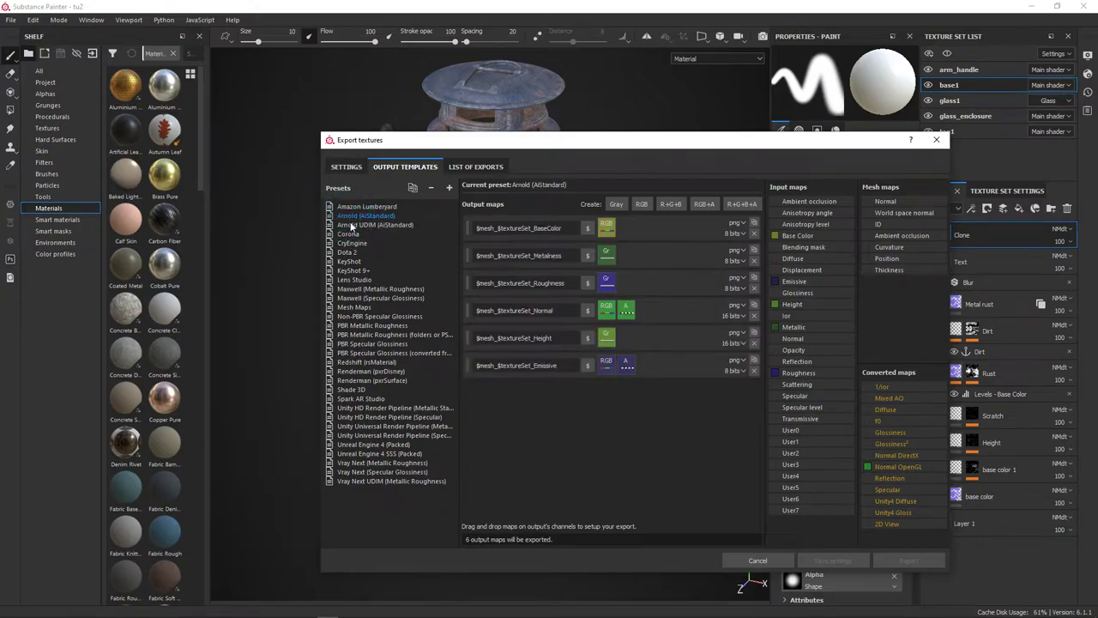
{"action": "left_click", "coordinate": [350, 234]}
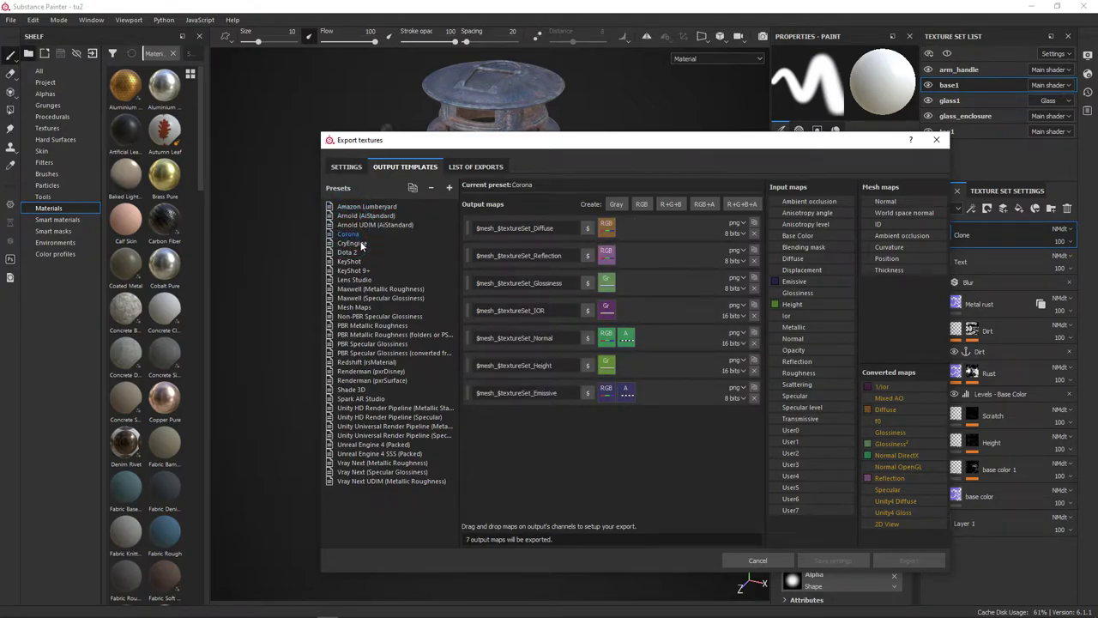
{"action": "left_click", "coordinate": [348, 252]}
{"action": "left_click", "coordinate": [349, 261]}
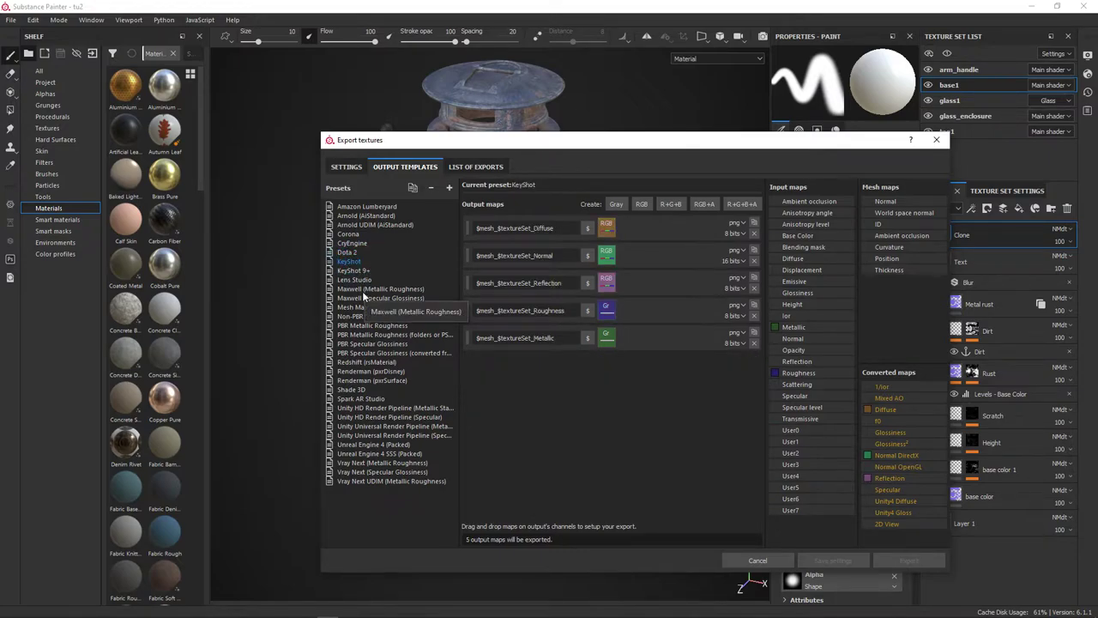
{"action": "left_click", "coordinate": [355, 291]}
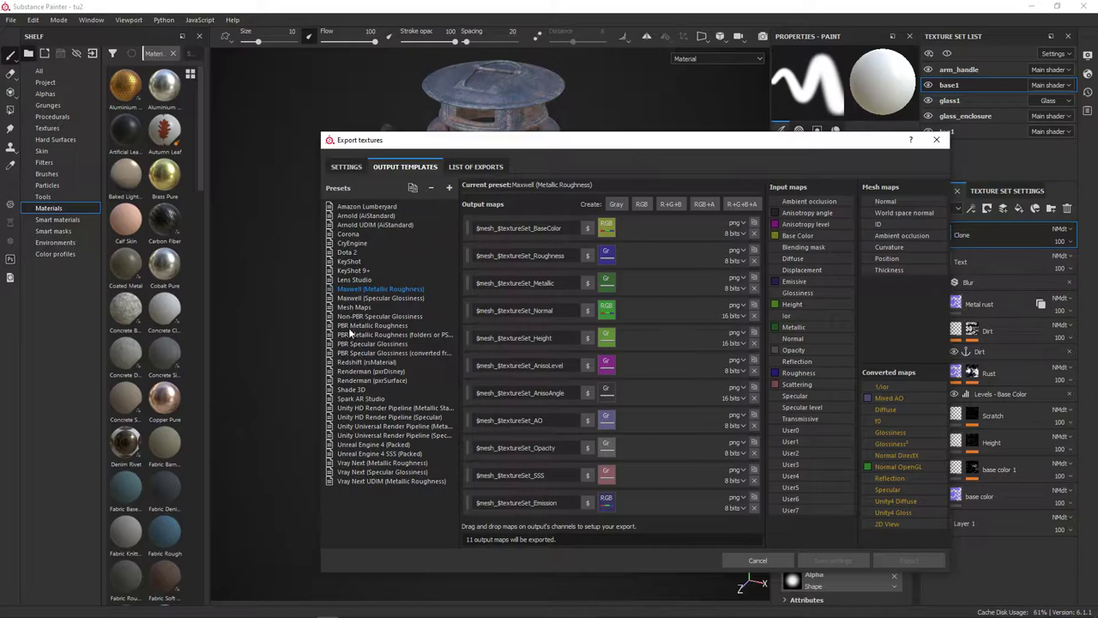
{"action": "left_click", "coordinate": [358, 297]}
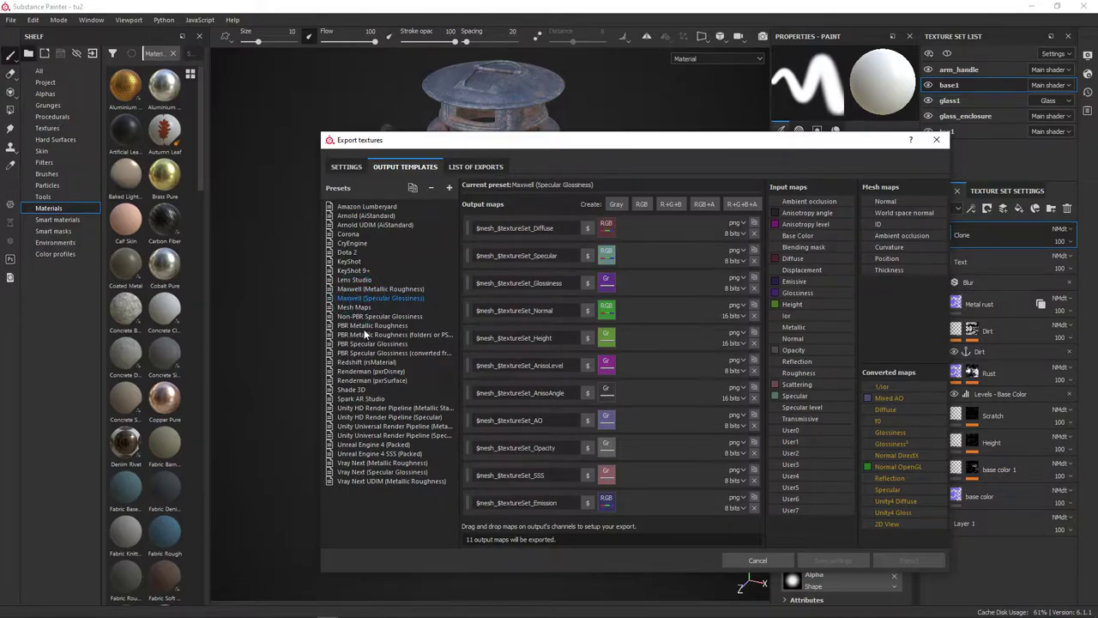
{"action": "left_click", "coordinate": [355, 307]}
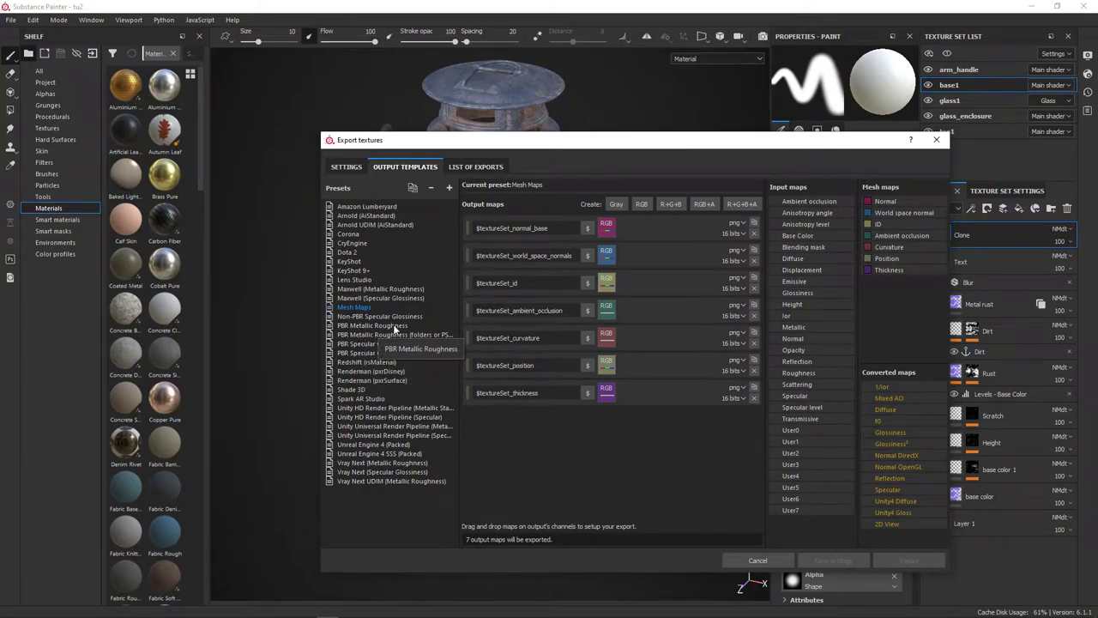
{"action": "left_click", "coordinate": [374, 326]}
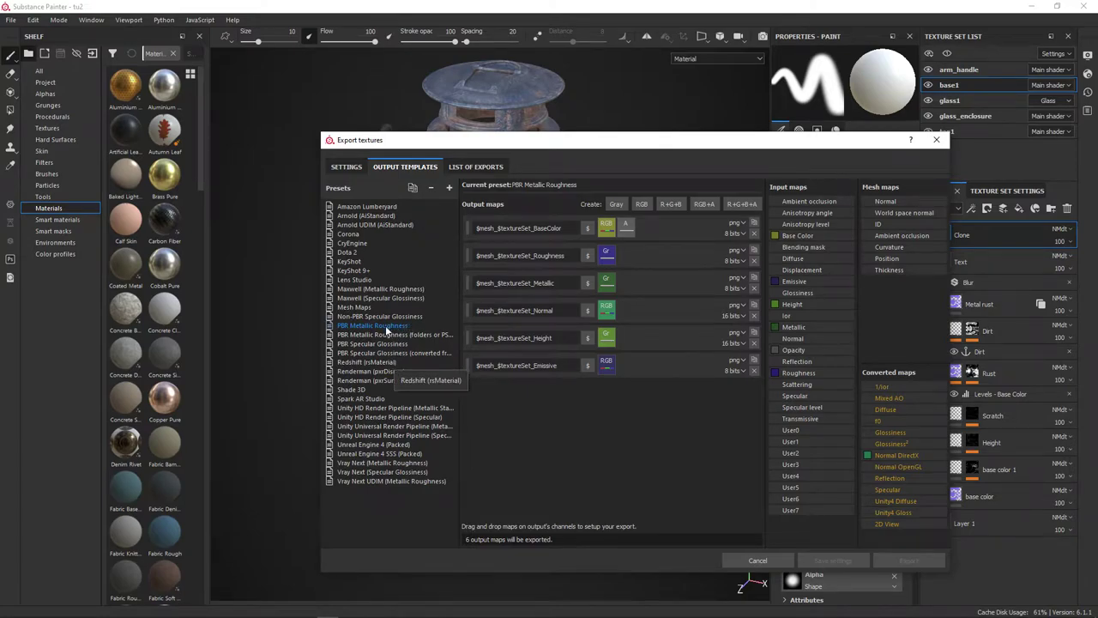
Compare Redshift, Renderman, Unity HD, Unreal Engine 4 (Packed) and Vray Next templates, ending on Specular Glossiness
{"action": "left_click", "coordinate": [374, 363]}
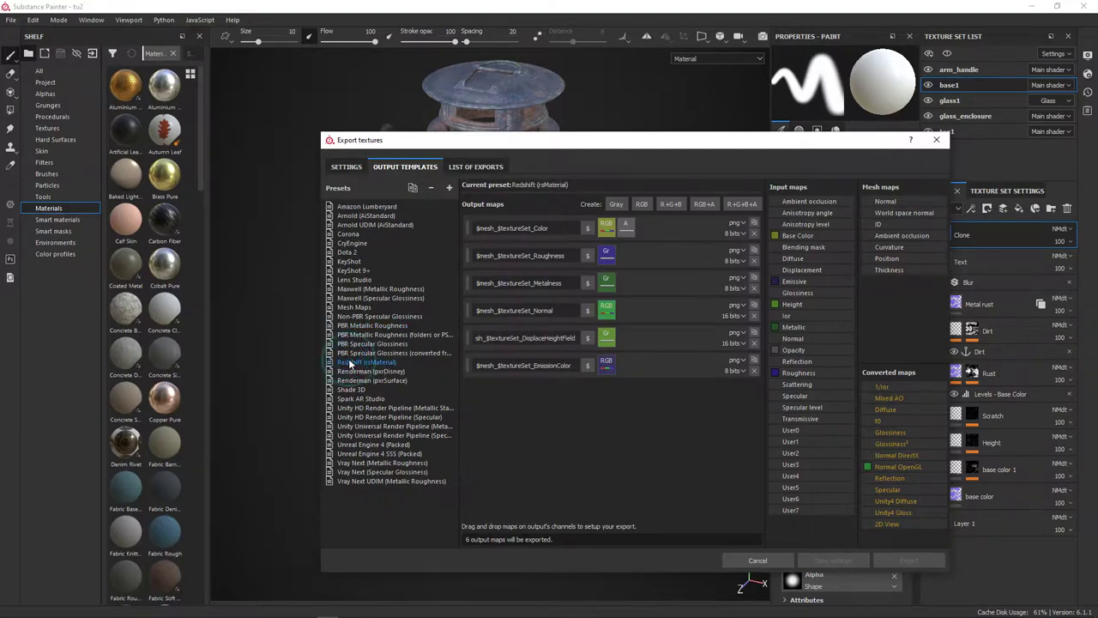
{"action": "left_click", "coordinate": [360, 370]}
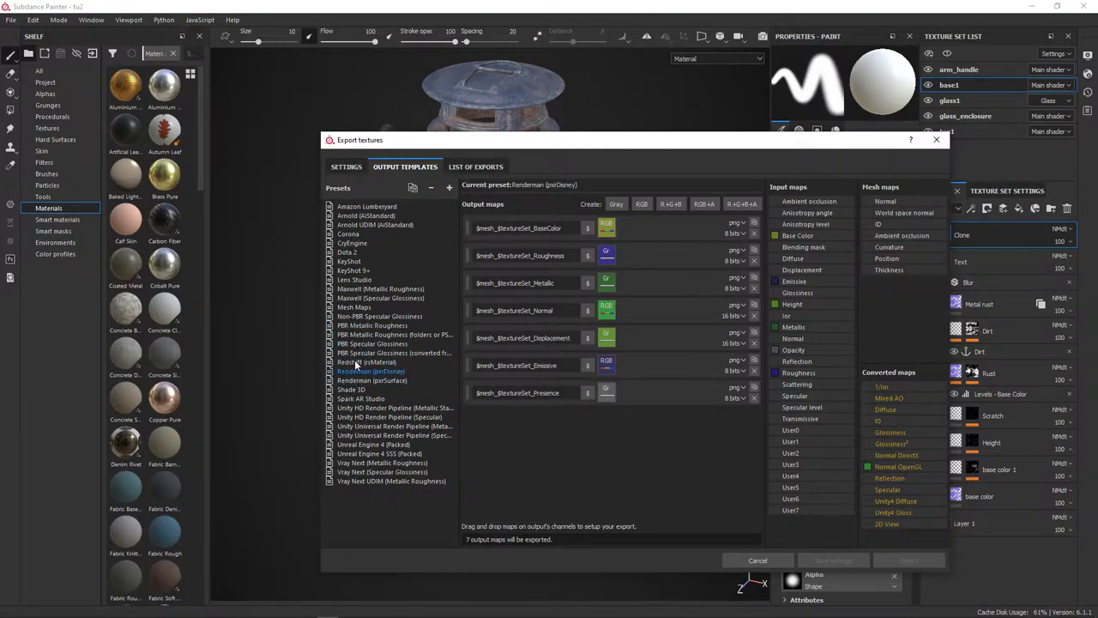
{"action": "left_click", "coordinate": [355, 362]}
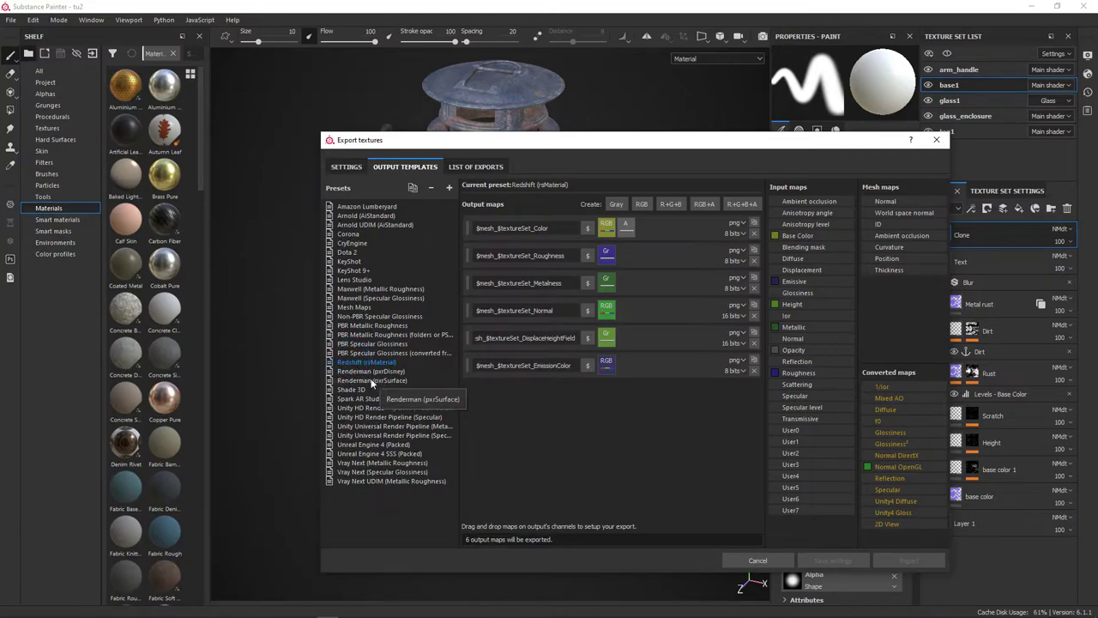
{"action": "left_click", "coordinate": [357, 371]}
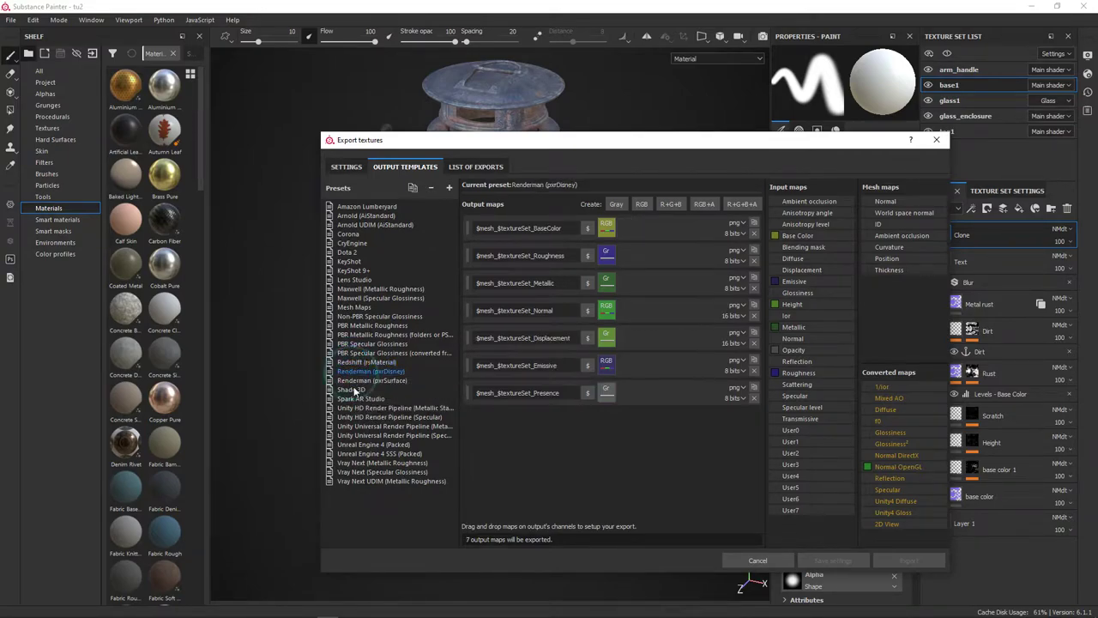
{"action": "left_click", "coordinate": [351, 408]}
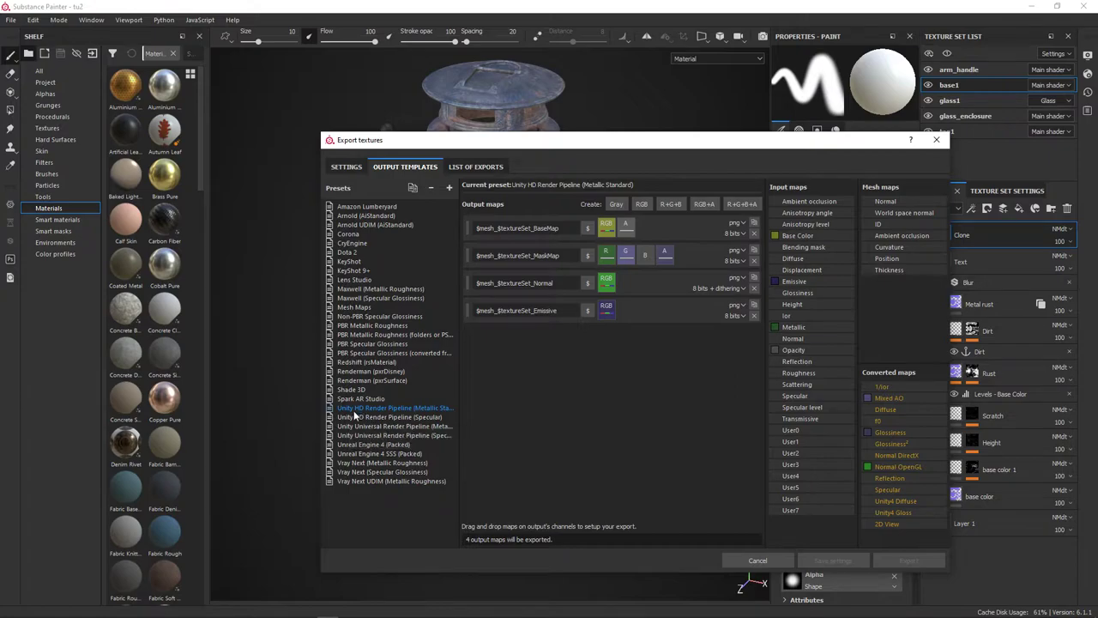
{"action": "left_click", "coordinate": [352, 445]}
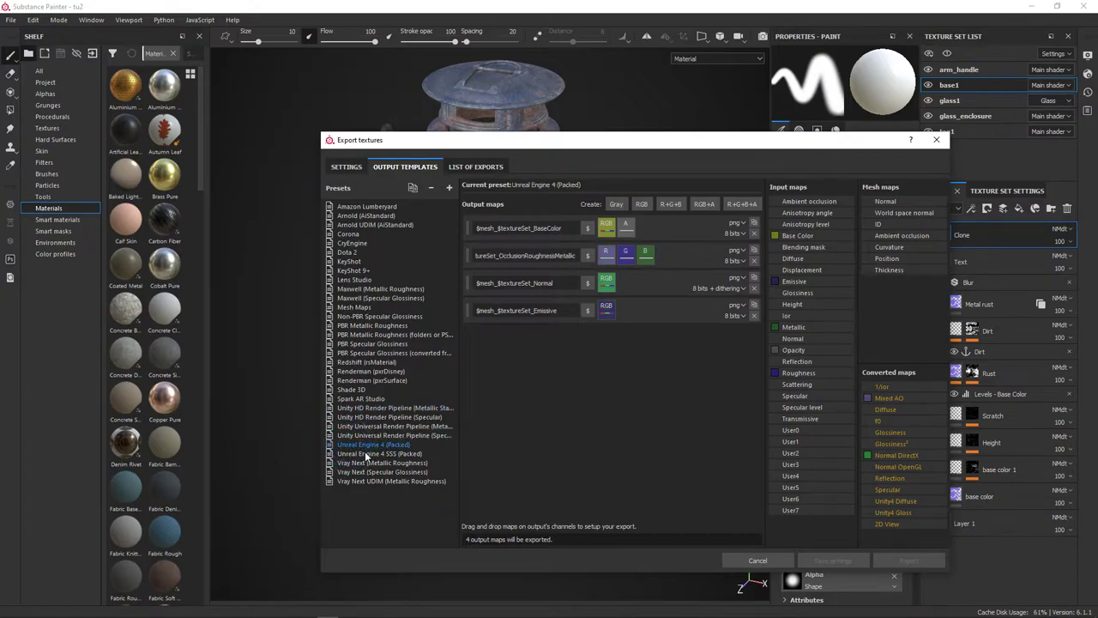
{"action": "left_click", "coordinate": [360, 463]}
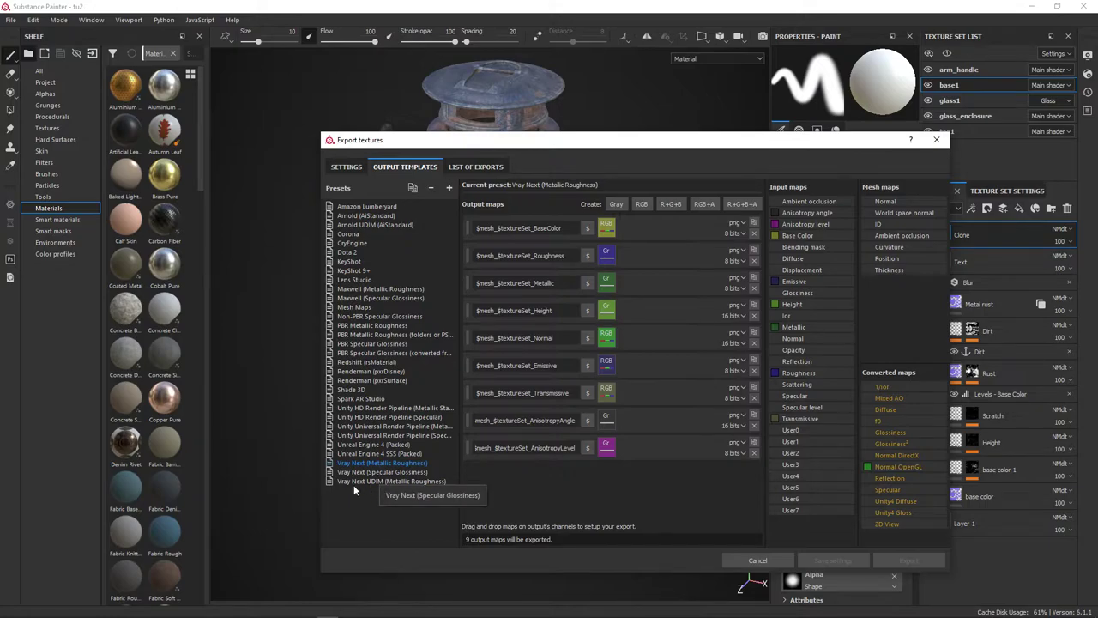
{"action": "left_click", "coordinate": [352, 473]}
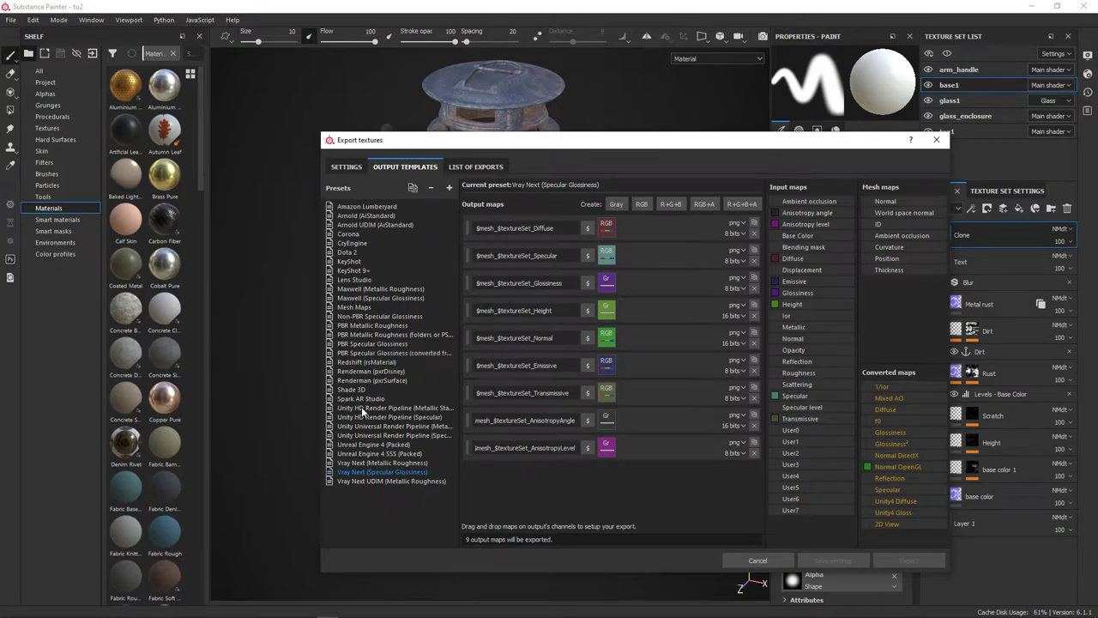
Compare the Vray Next UDIM and Specular Glossiness templates, settling on Vray Next (Metallic Roughness)
{"action": "left_click", "coordinate": [343, 464]}
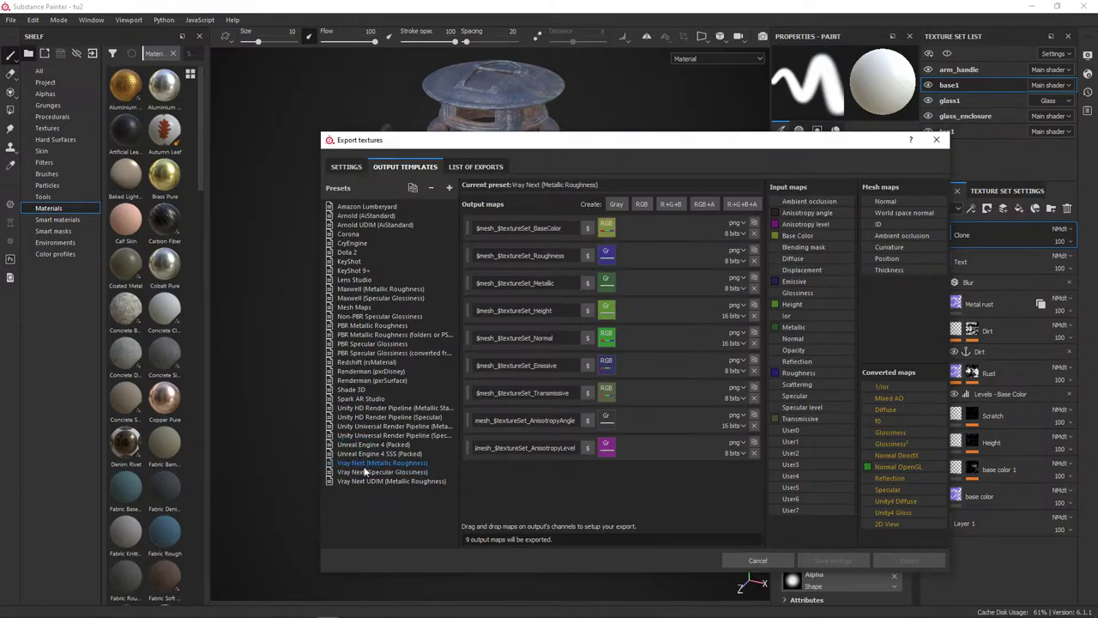
{"action": "left_click", "coordinate": [353, 472]}
{"action": "left_click", "coordinate": [356, 481]}
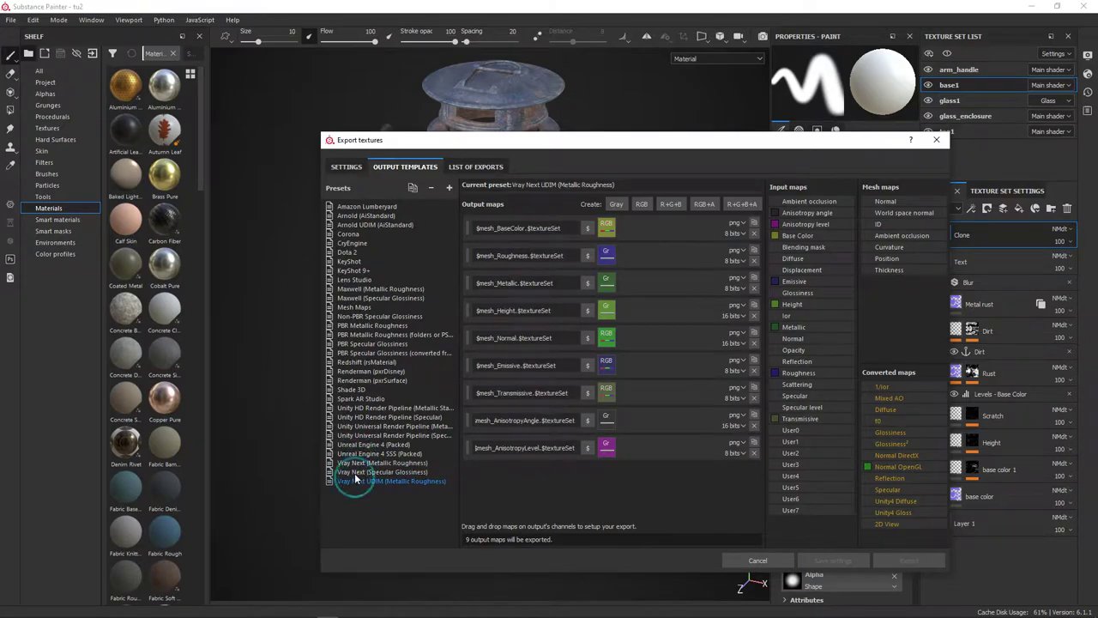
{"action": "left_click", "coordinate": [360, 464]}
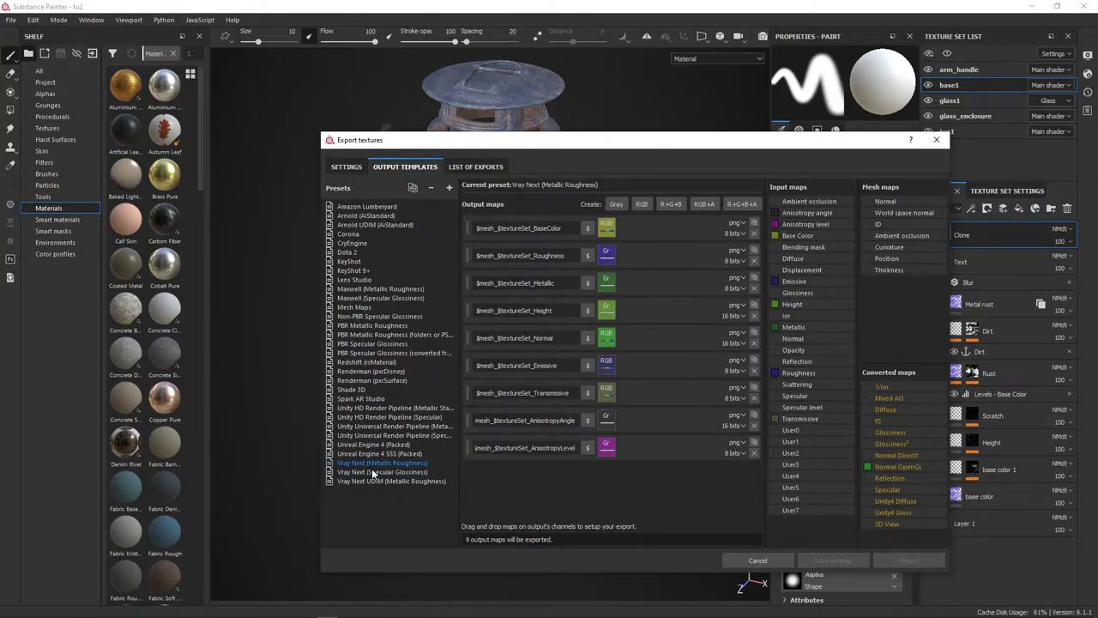
{"action": "left_click", "coordinate": [368, 473]}
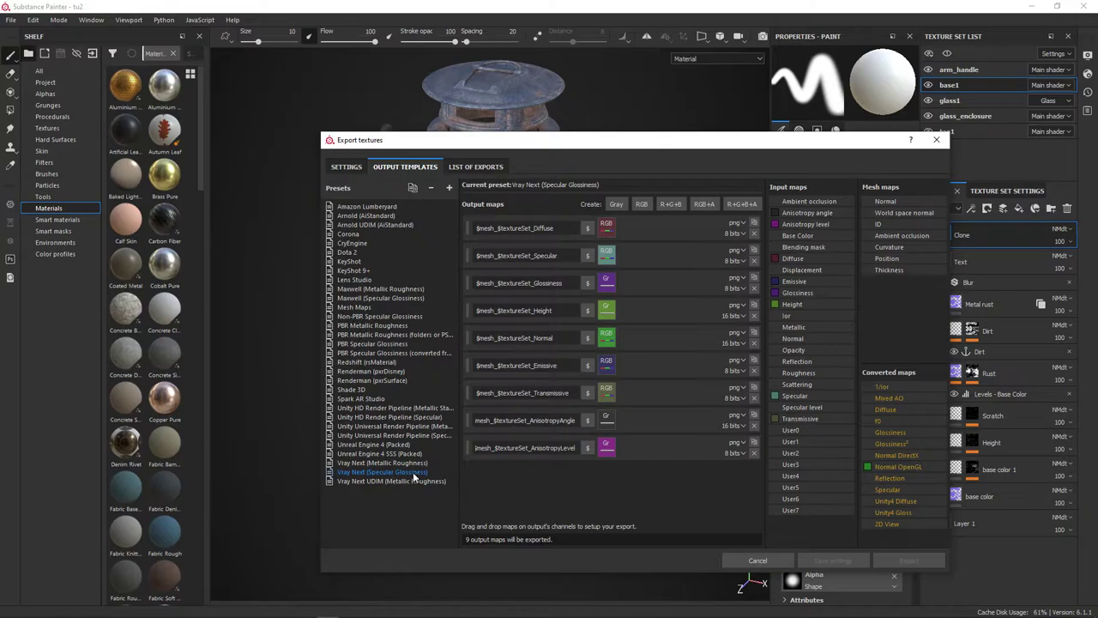
{"action": "left_click", "coordinate": [378, 463]}
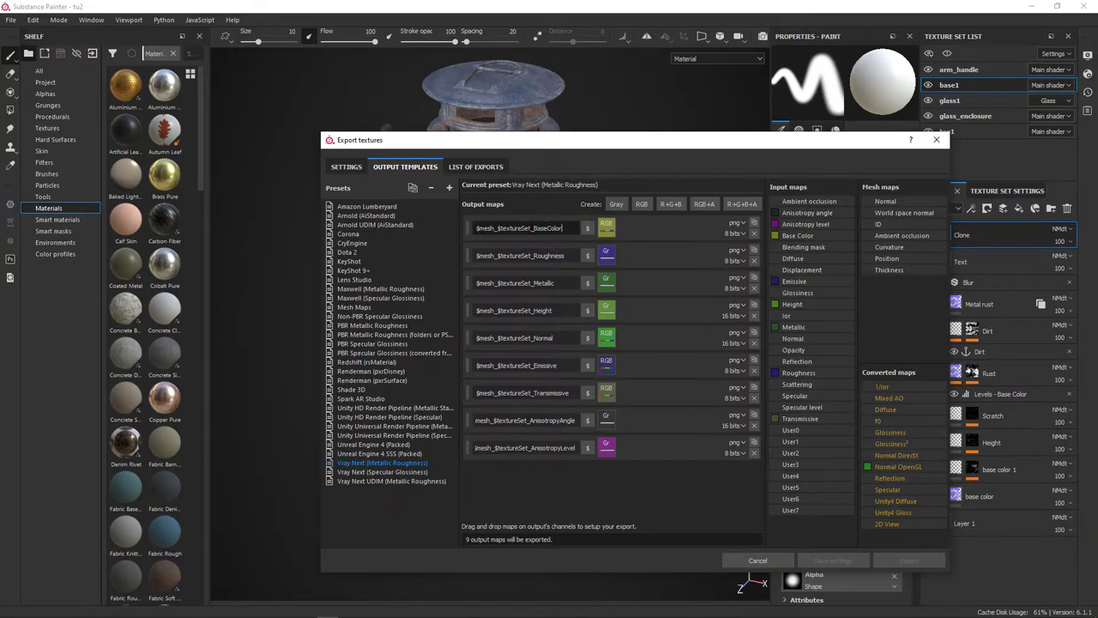
Inspect the BaseColor output map name and its $mesh token
{"action": "left_click", "coordinate": [474, 223]}
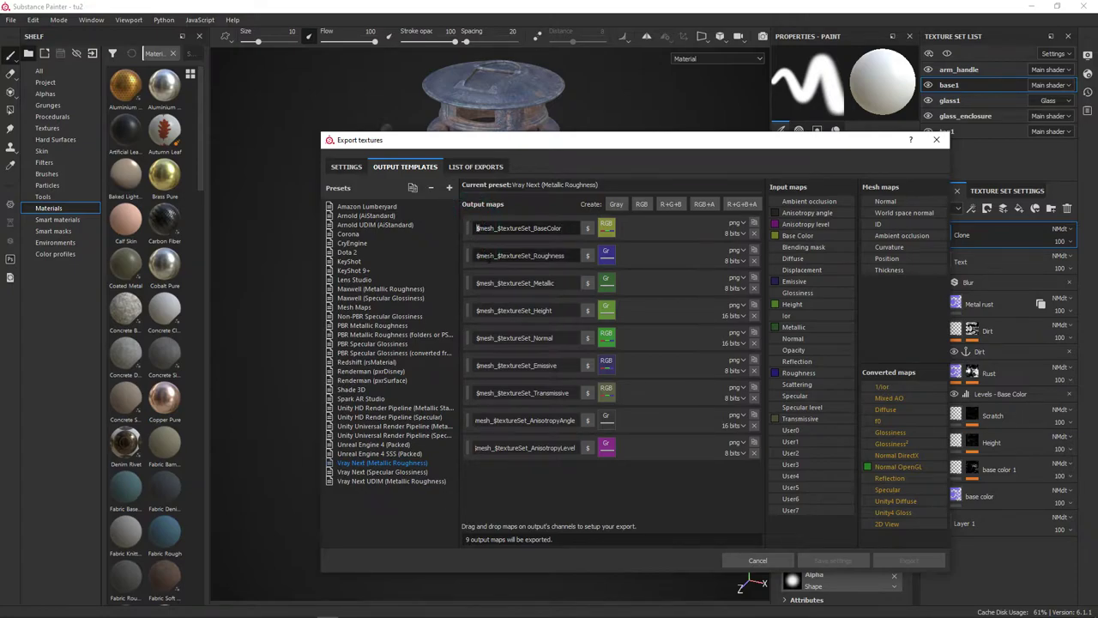
{"action": "left_click", "coordinate": [474, 224]}
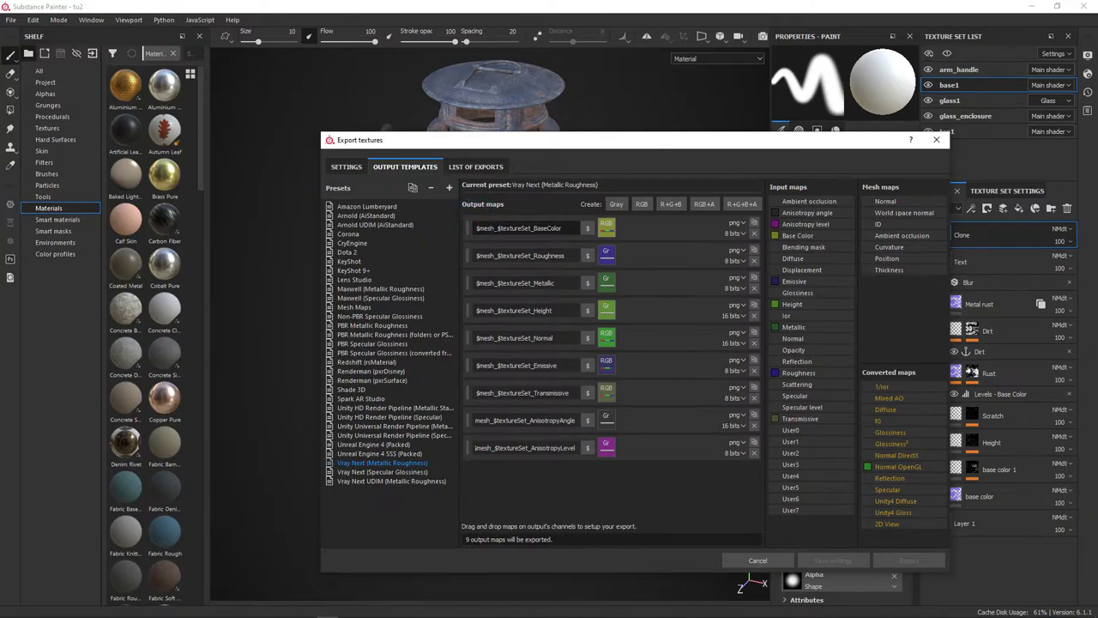
{"action": "double_click", "coordinate": [485, 227]}
{"action": "double_click", "coordinate": [501, 228]}
{"action": "left_click_drag", "start_coordinate": [547, 228], "coordinate": [534, 227]}
{"action": "double_click", "coordinate": [514, 228]}
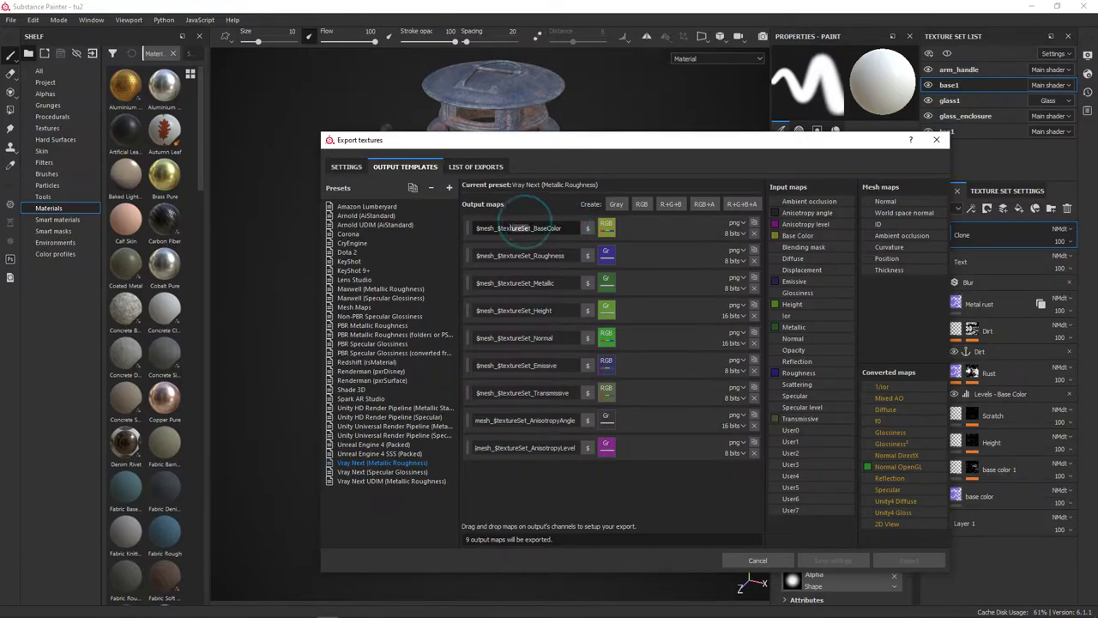
{"action": "double_click", "coordinate": [484, 227]}
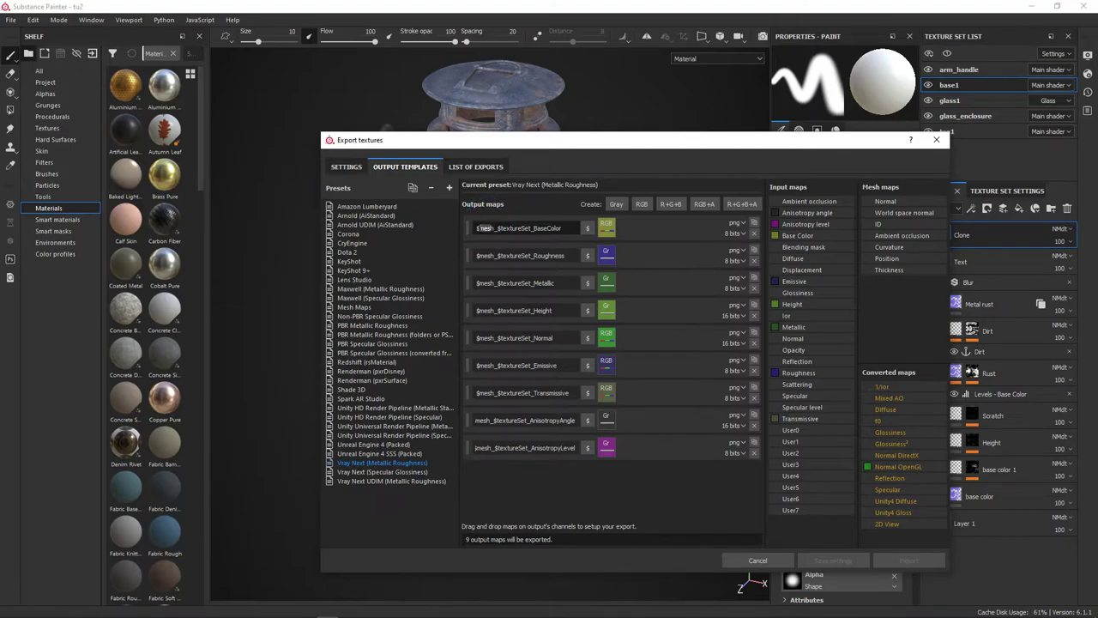
{"action": "double_click", "coordinate": [520, 228]}
{"action": "left_click_drag", "start_coordinate": [567, 229], "coordinate": [477, 228]}
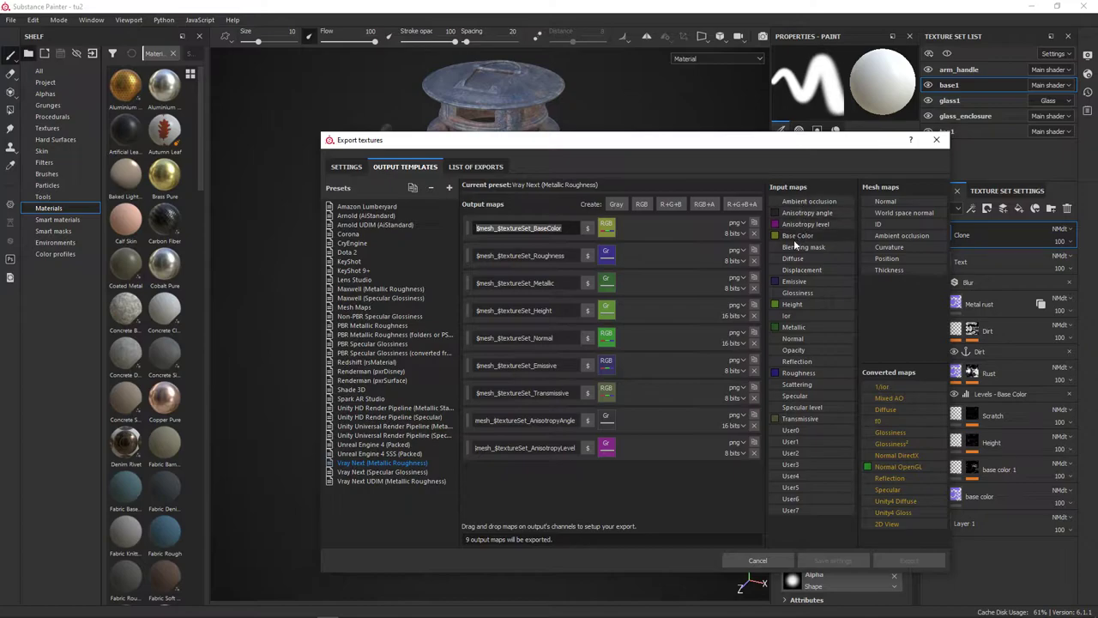
{"action": "left_click_drag", "start_coordinate": [796, 243], "coordinate": [608, 227]}
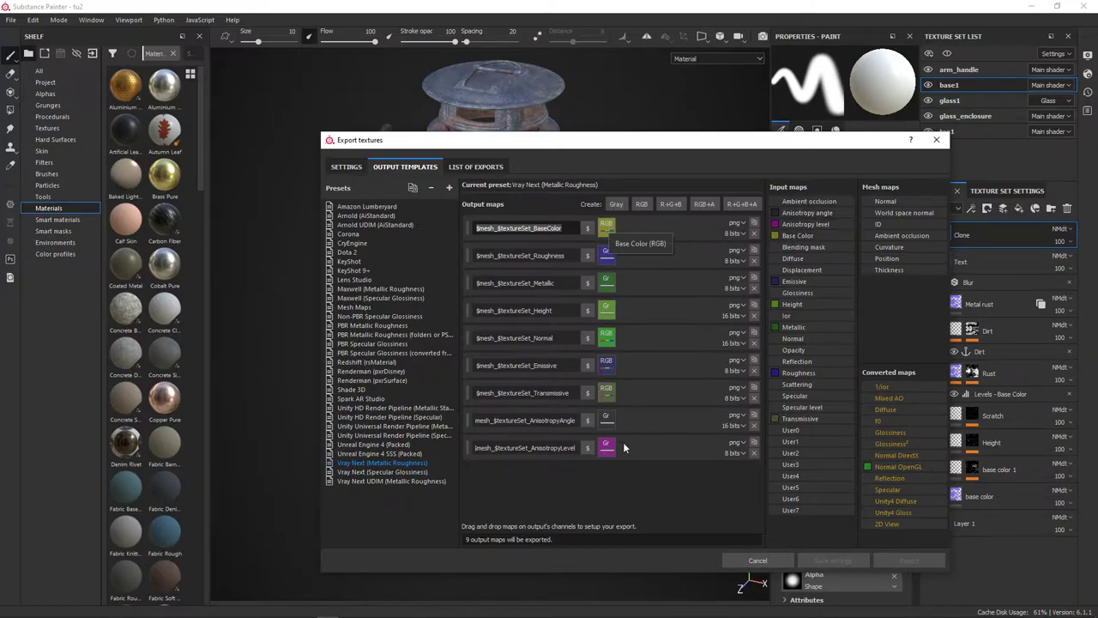
{"action": "left_click", "coordinate": [615, 476]}
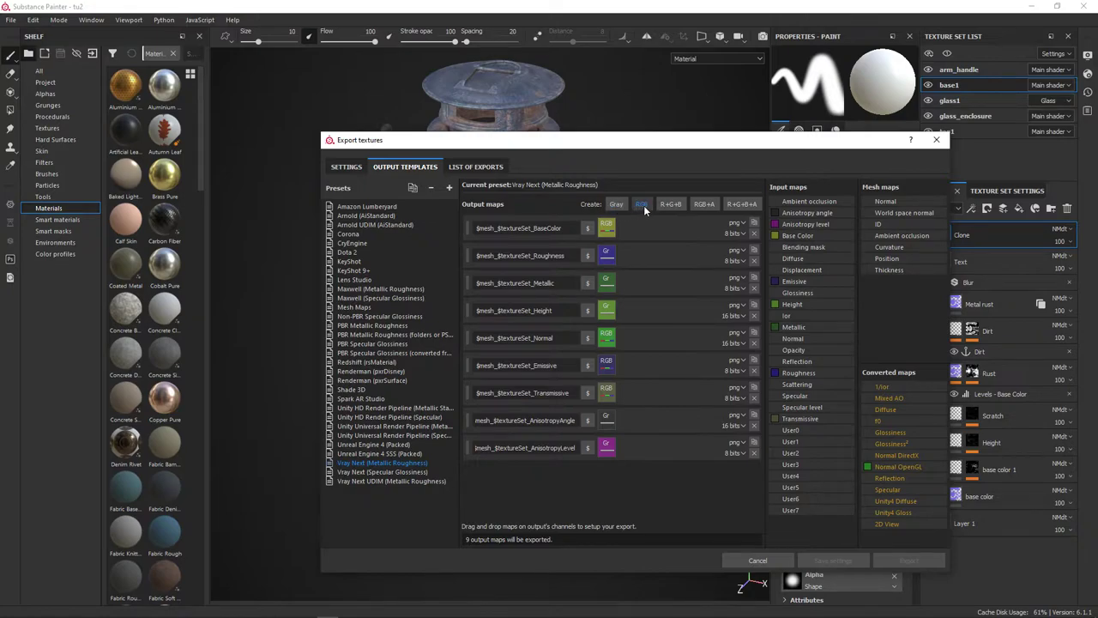
{"action": "type", "text": "r"}
{"action": "key", "text": "Return"}
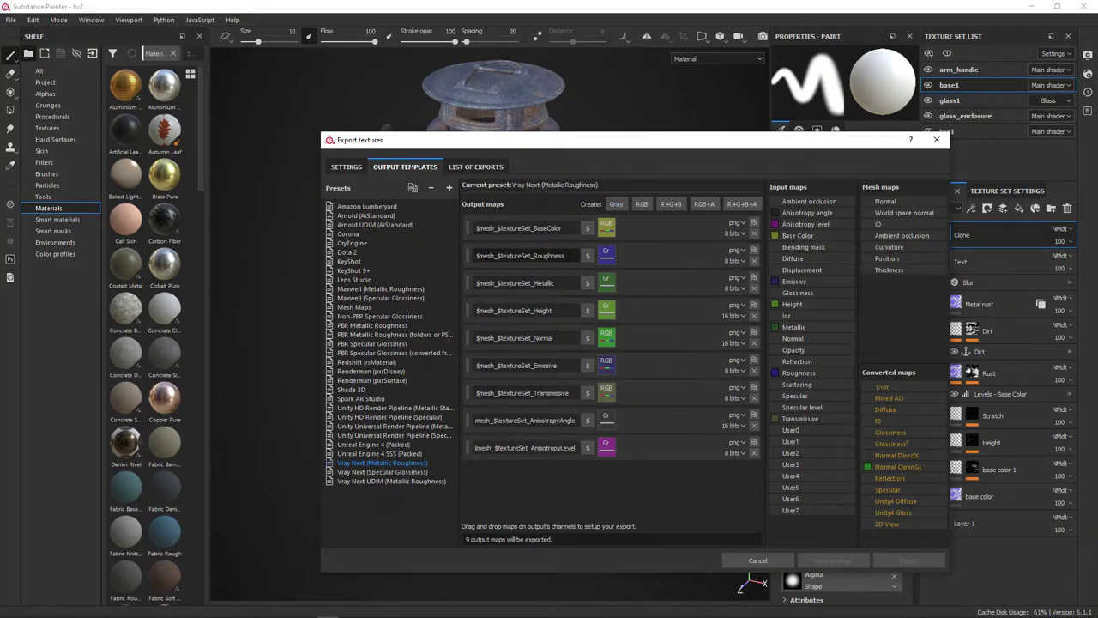
{"action": "left_click_drag", "start_coordinate": [554, 283], "coordinate": [541, 284]}
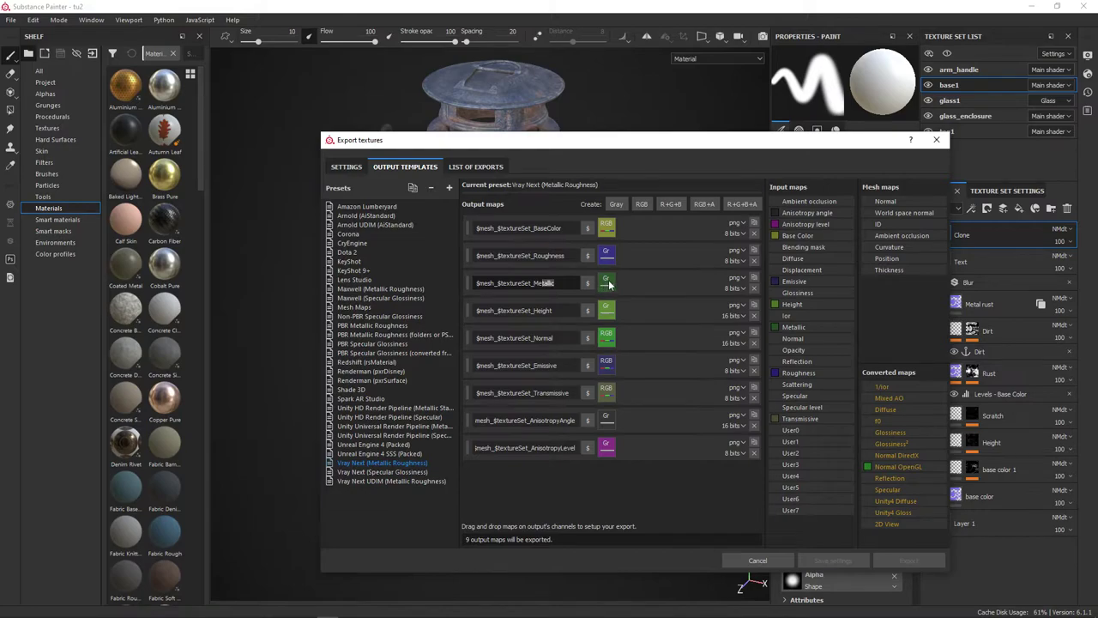
{"action": "left_click_drag", "start_coordinate": [554, 310], "coordinate": [536, 311]}
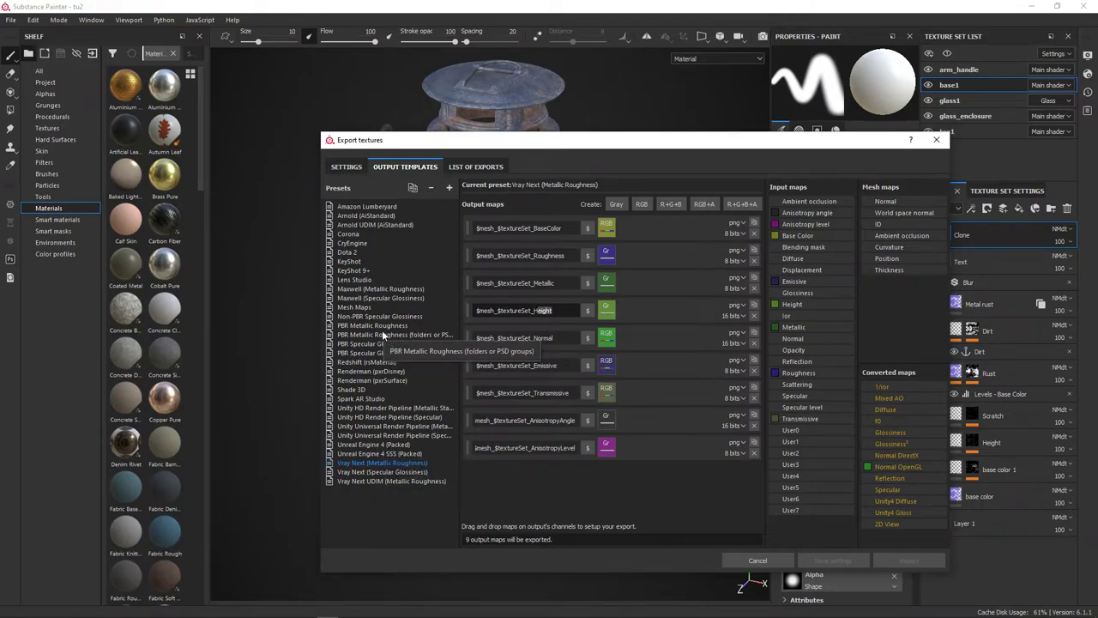
Duplicate the Vray Next (Metallic Roughness) template and add an RGB map filled with Base Color RGB channels
{"action": "left_click", "coordinate": [413, 188]}
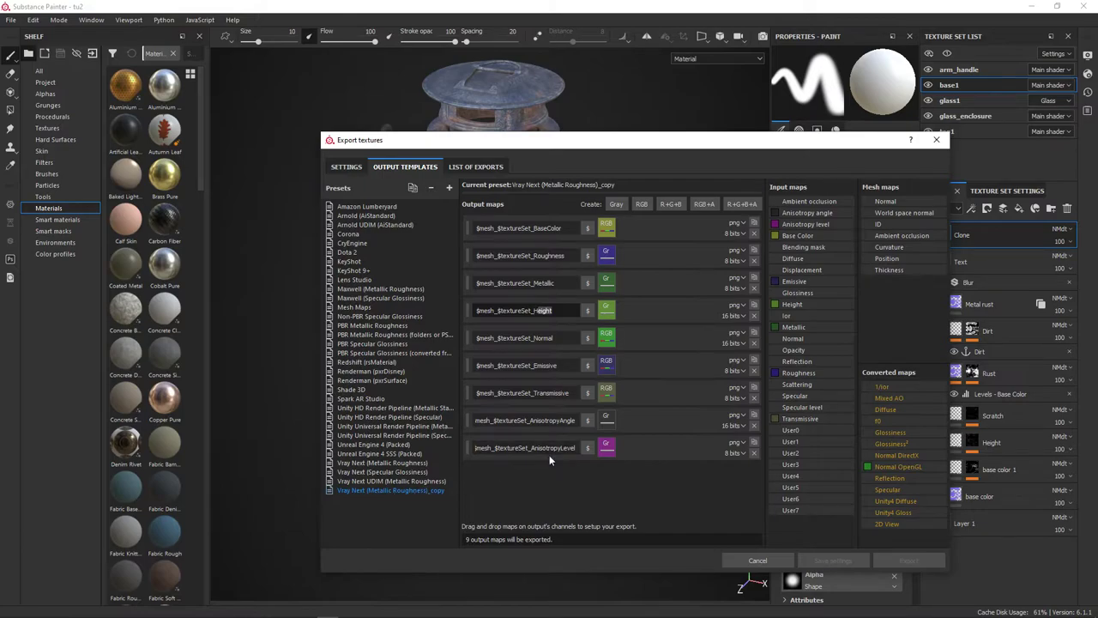
{"action": "left_click", "coordinate": [644, 206]}
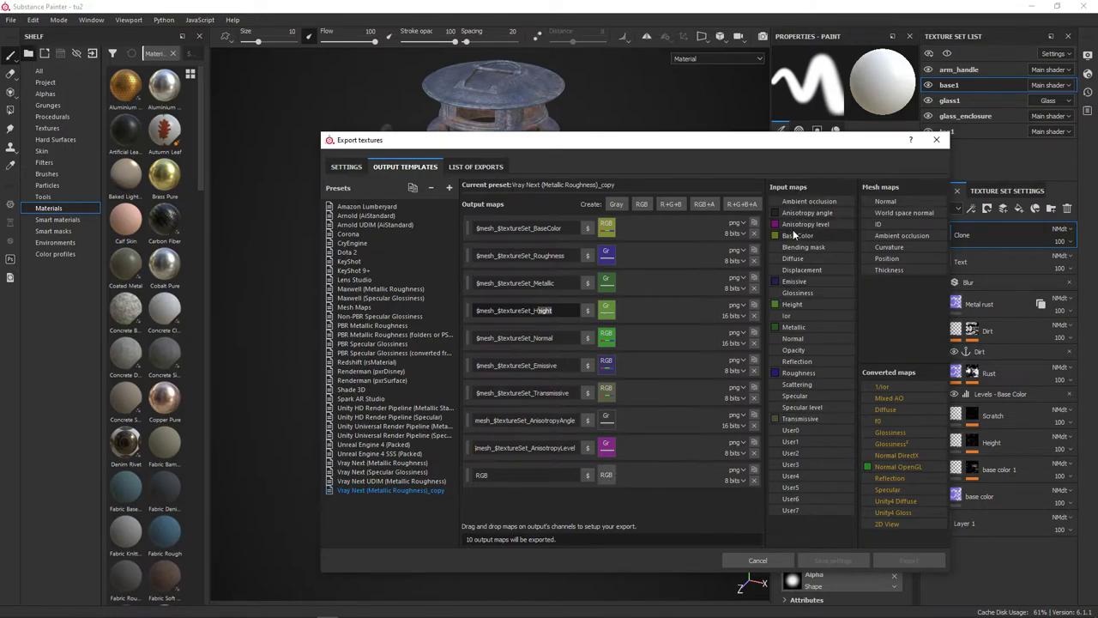
{"action": "left_click_drag", "start_coordinate": [795, 236], "coordinate": [606, 476]}
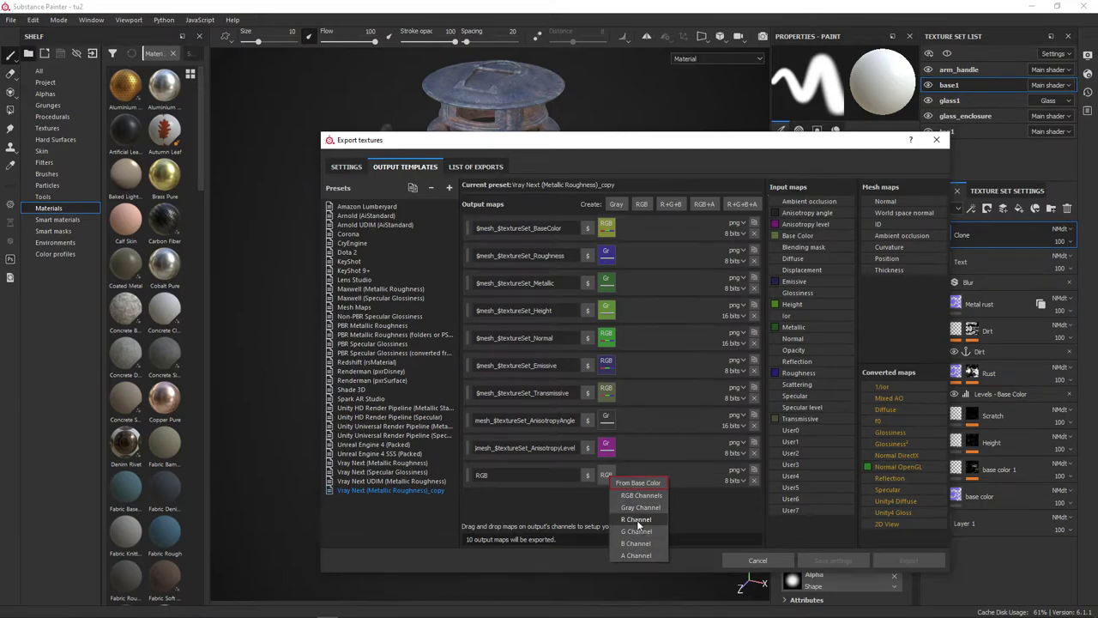
{"action": "left_click", "coordinate": [645, 496]}
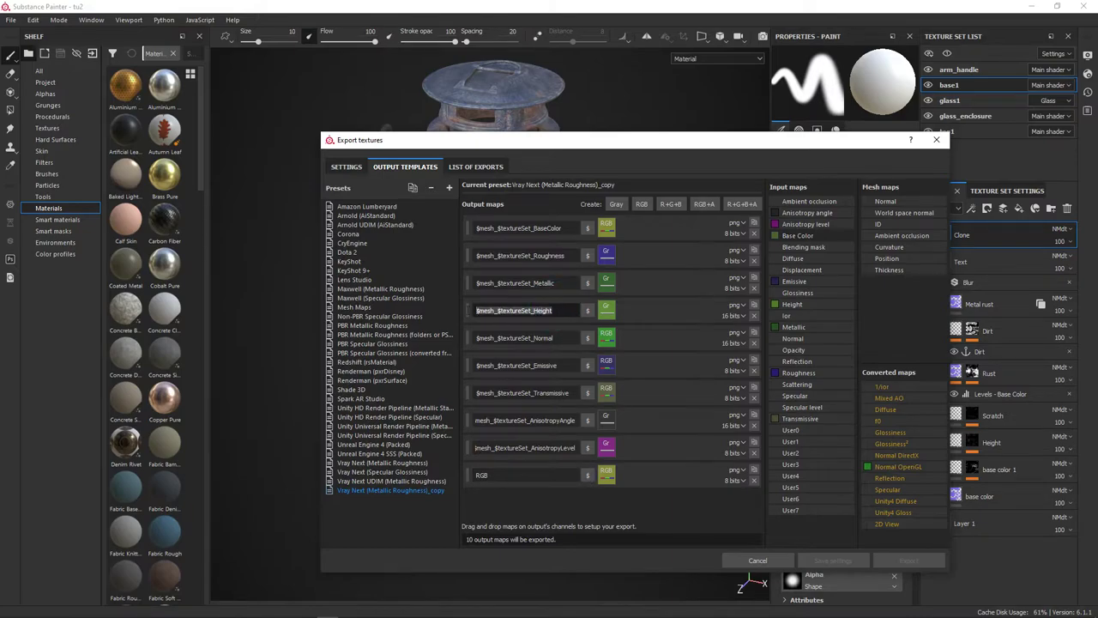
Copy the existing BaseColor map name for reuse on the new map
{"action": "left_click", "coordinate": [499, 476]}
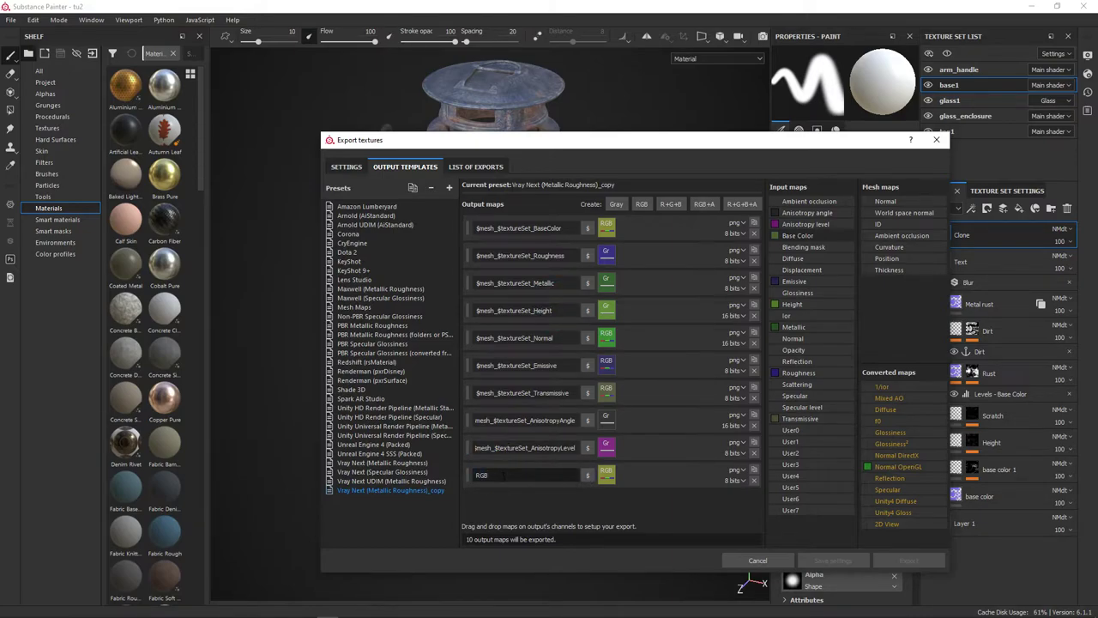
{"action": "left_click_drag", "start_coordinate": [563, 228], "coordinate": [473, 228]}
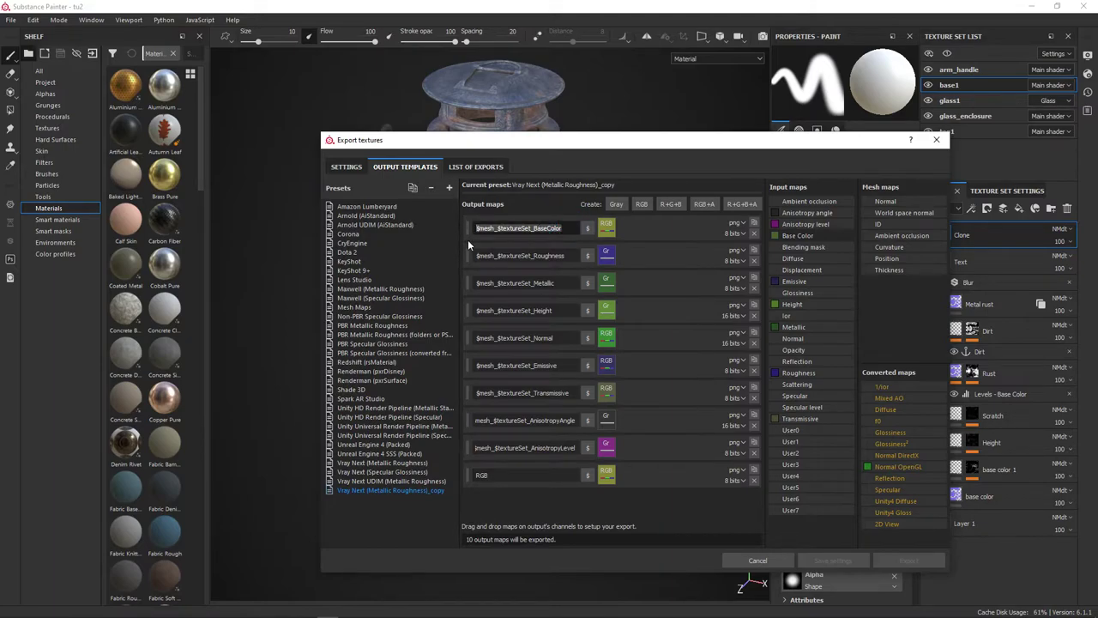
{"action": "key", "text": "ctrl+c"}
Paste $mesh_$textureSet_BaseColor as the new map's name, retype its ending, and review the name variables
{"action": "double_click", "coordinate": [480, 476]}
{"action": "key", "text": "ctrl+v"}
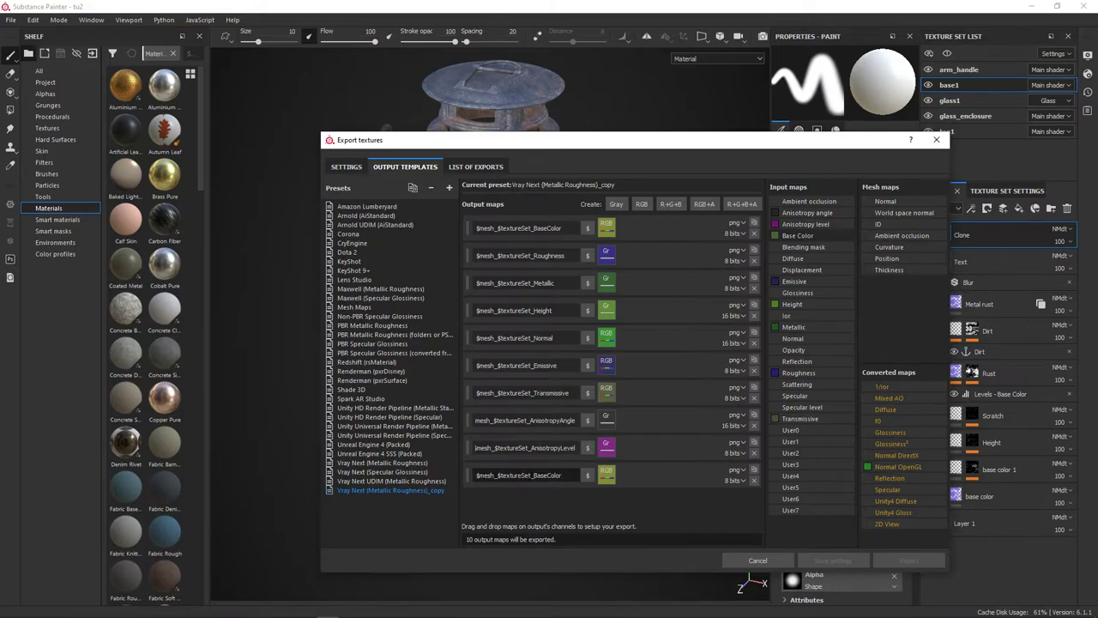
{"action": "left_click_drag", "start_coordinate": [529, 475], "coordinate": [476, 475]}
{"action": "left_click", "coordinate": [501, 476]}
{"action": "left_click_drag", "start_coordinate": [562, 475], "coordinate": [535, 476]}
{"action": "key", "text": "BackSpace"}
{"action": "type", "text": "seColo"}
{"action": "type", "text": "r"}
{"action": "left_click_drag", "start_coordinate": [534, 474], "coordinate": [477, 475]}
{"action": "left_click", "coordinate": [477, 474]}
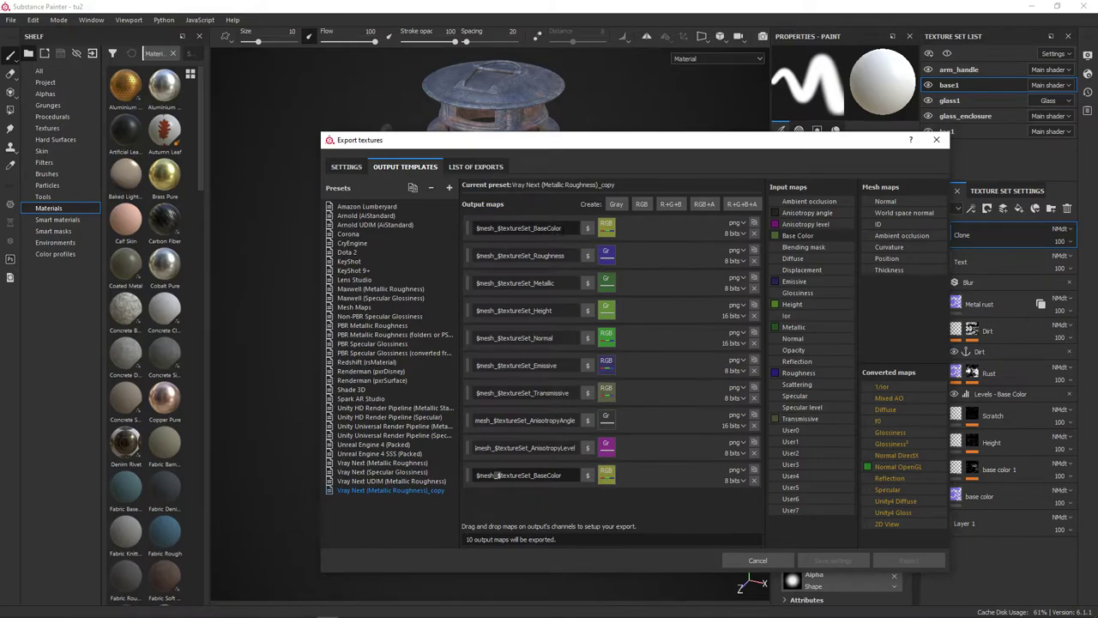
{"action": "left_click", "coordinate": [588, 477]}
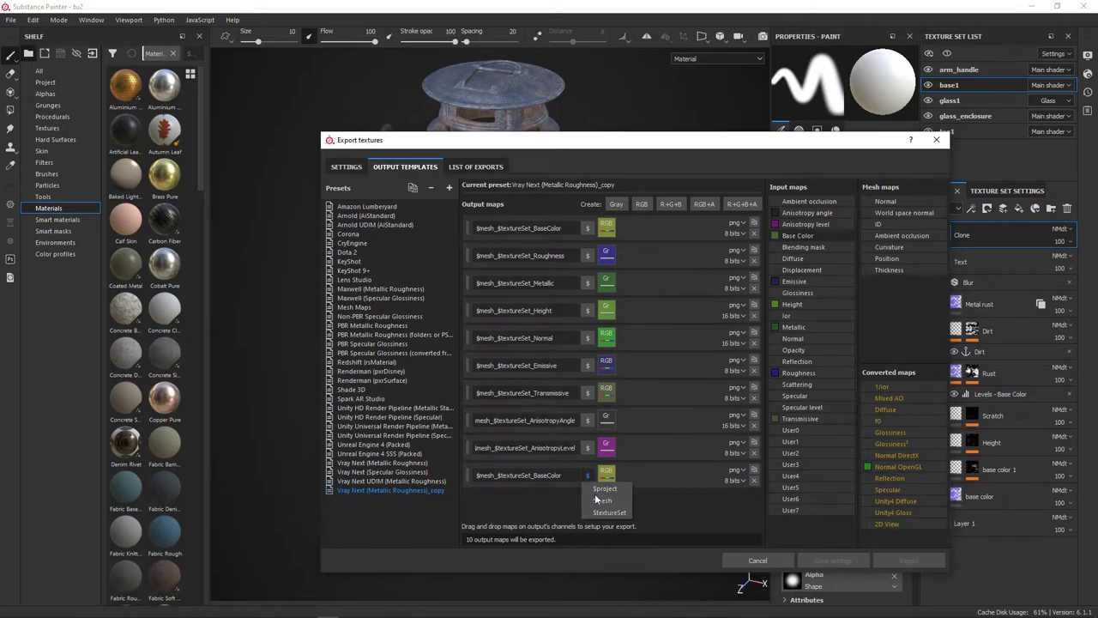
Add a Grayscale output map and review the Roughness and Height map names
{"action": "left_click", "coordinate": [682, 505]}
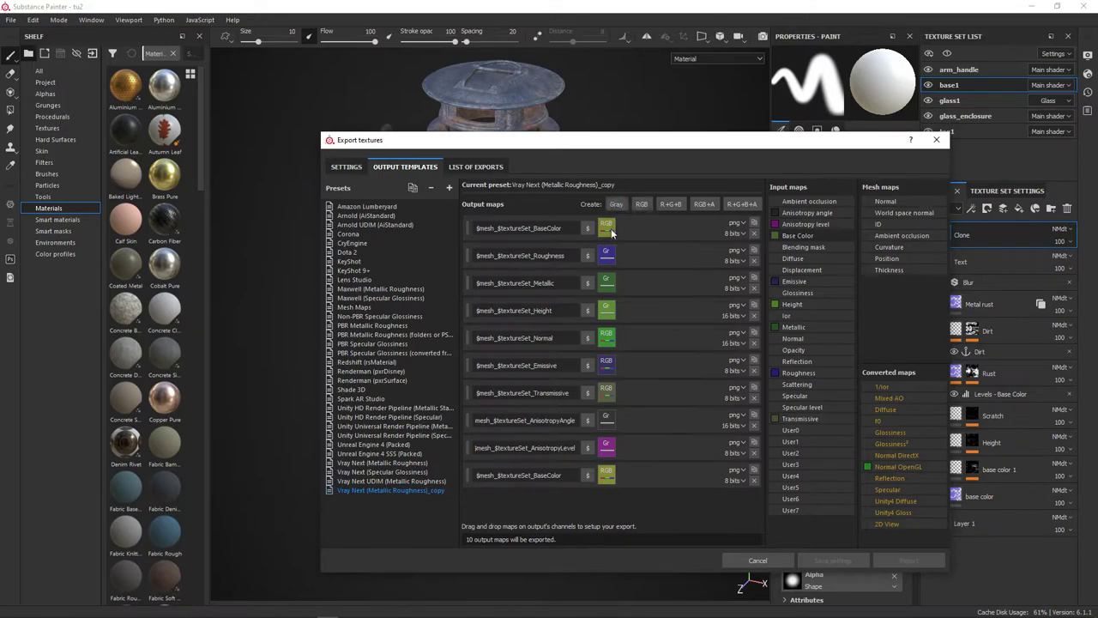
{"action": "left_click", "coordinate": [615, 207]}
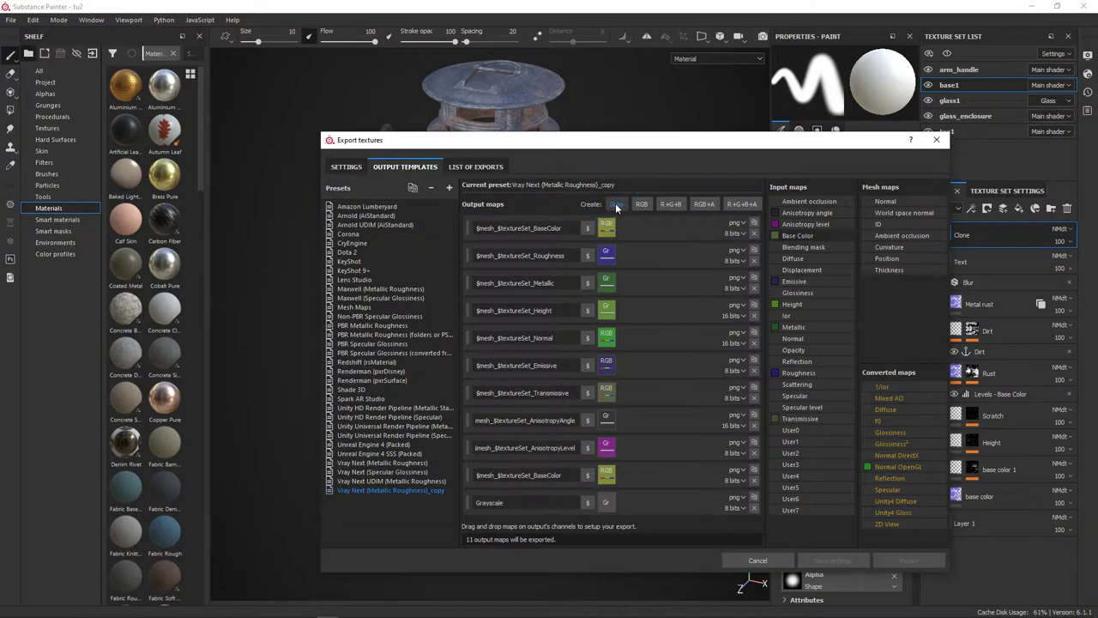
{"action": "left_click", "coordinate": [557, 245]}
{"action": "left_click_drag", "start_coordinate": [565, 255], "coordinate": [530, 255]}
{"action": "left_click", "coordinate": [550, 310]}
{"action": "left_click_drag", "start_coordinate": [552, 310], "coordinate": [533, 311]}
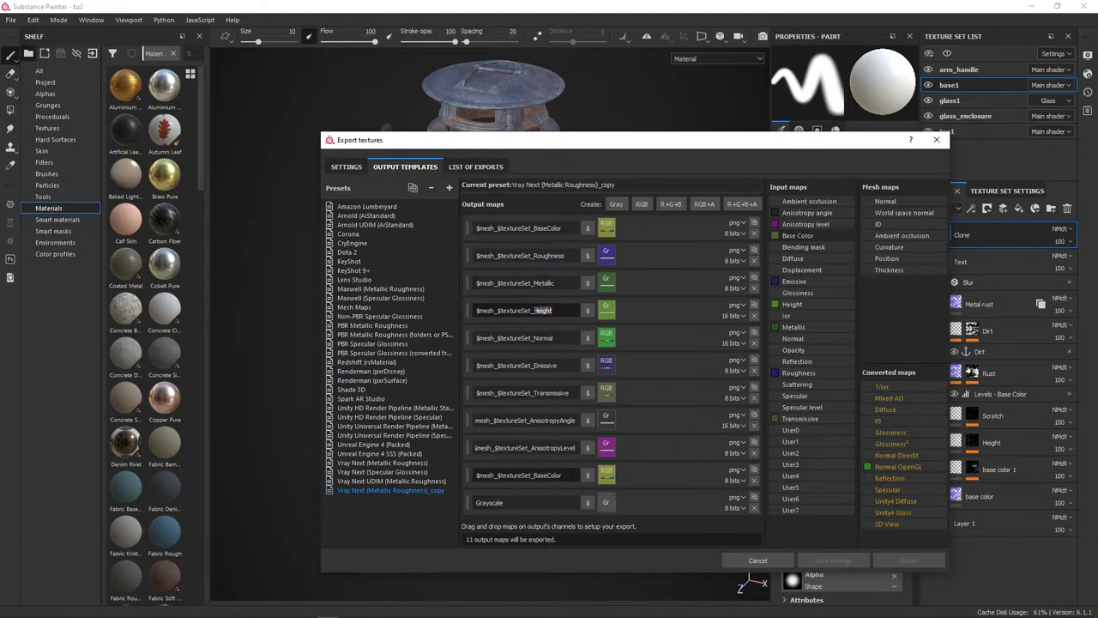
{"action": "left_click_drag", "start_coordinate": [553, 311], "coordinate": [474, 312]}
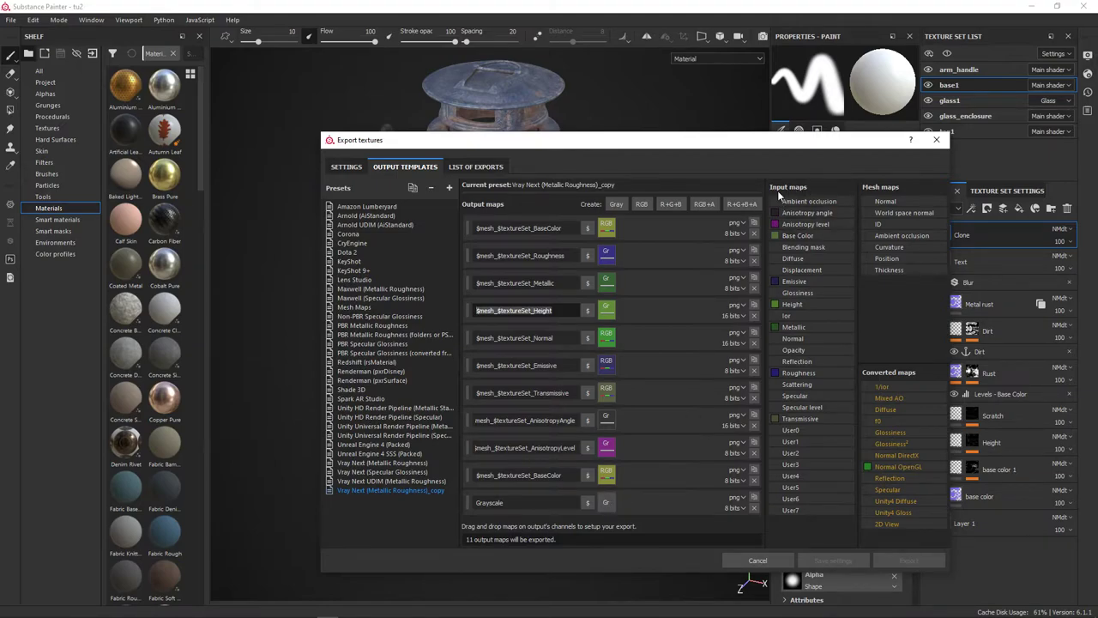
{"action": "left_click_drag", "start_coordinate": [565, 256], "coordinate": [539, 256]}
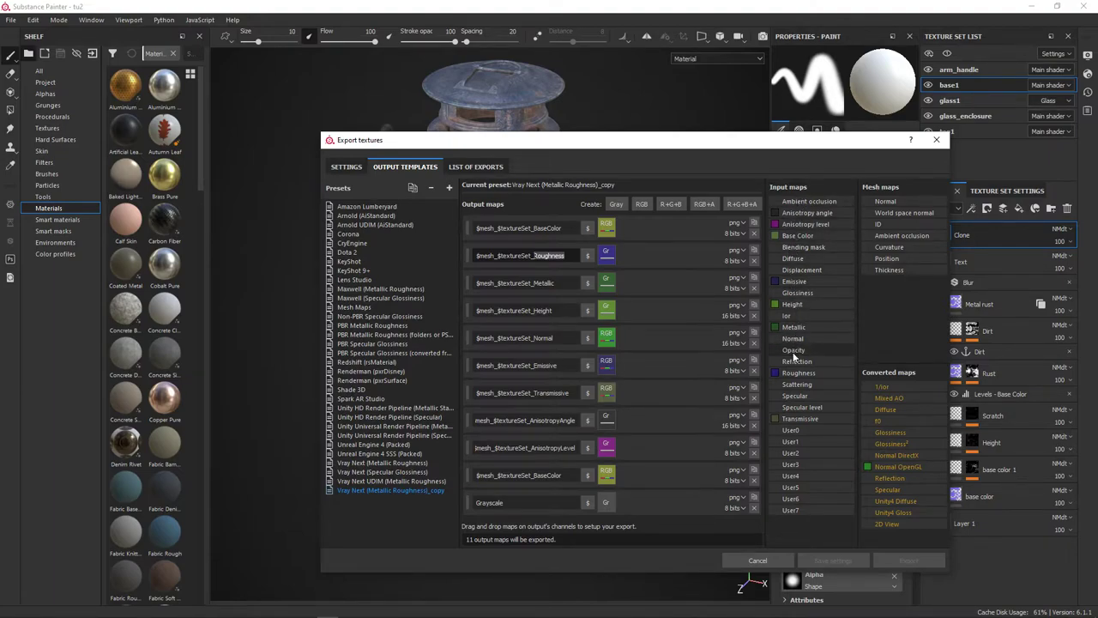
Feed Roughness into the Grayscale output's gray channel
{"action": "left_click_drag", "start_coordinate": [793, 377], "coordinate": [608, 509]}
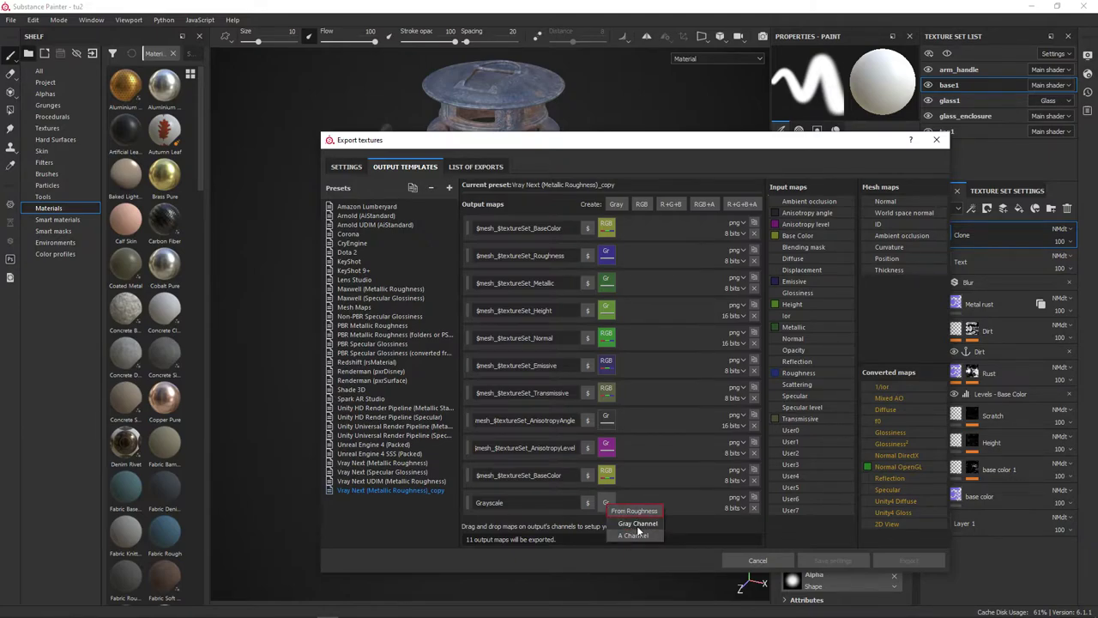
{"action": "left_click", "coordinate": [632, 535]}
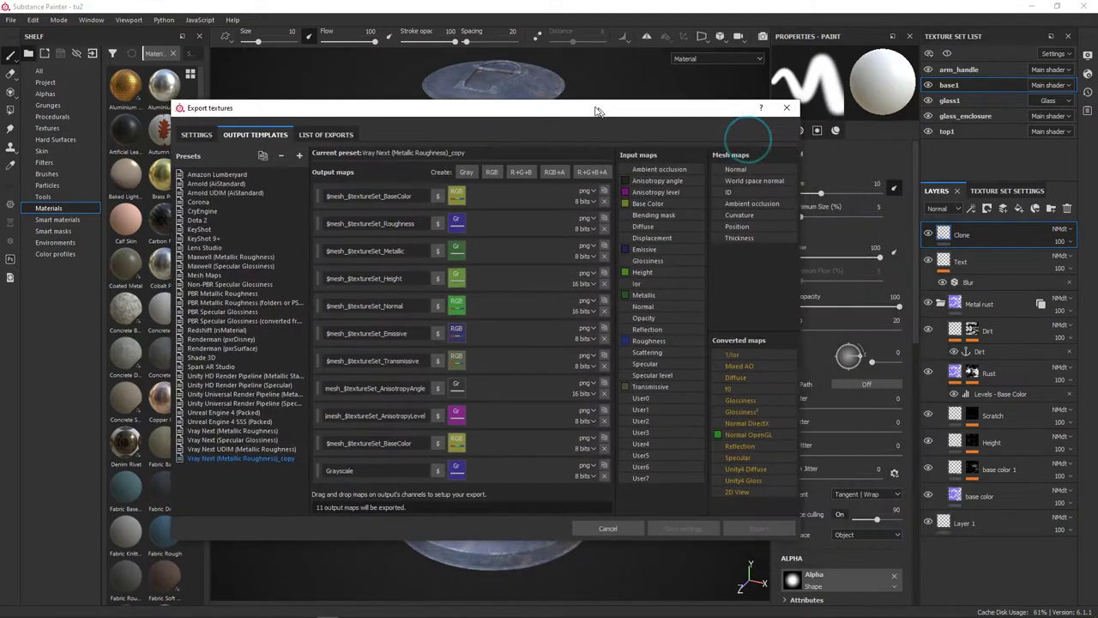
{"action": "left_click_drag", "start_coordinate": [755, 142], "coordinate": [548, 90]}
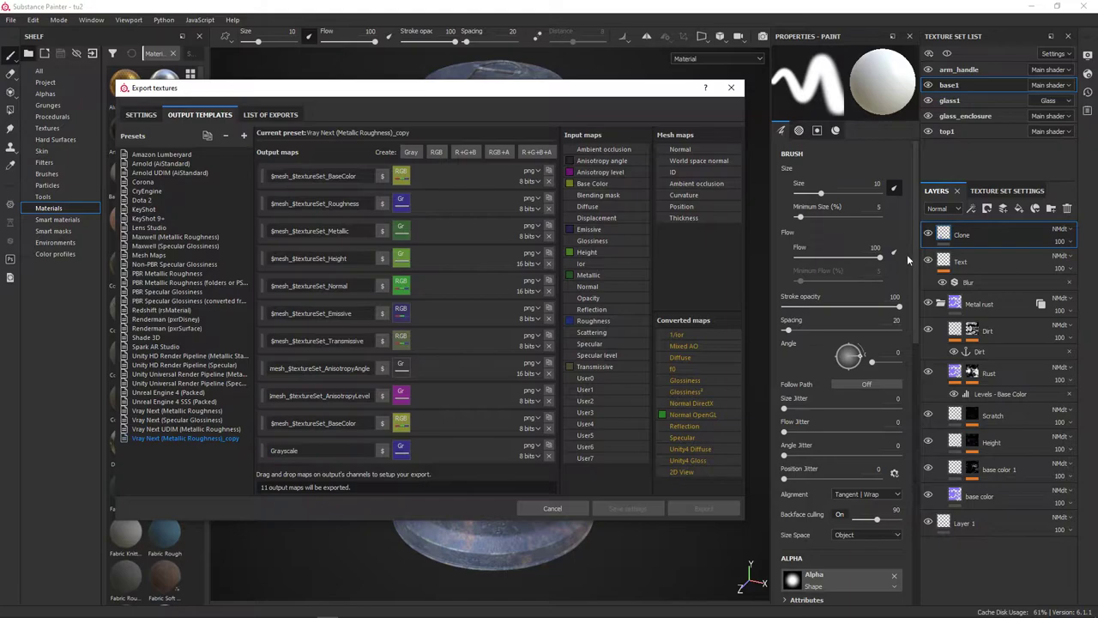
{"action": "mouse_move", "coordinate": [612, 92]}
{"action": "left_mouse_down"}
{"action": "mouse_move", "coordinate": [638, 97]}
{"action": "mouse_move", "coordinate": [625, 103]}
{"action": "left_mouse_up"}
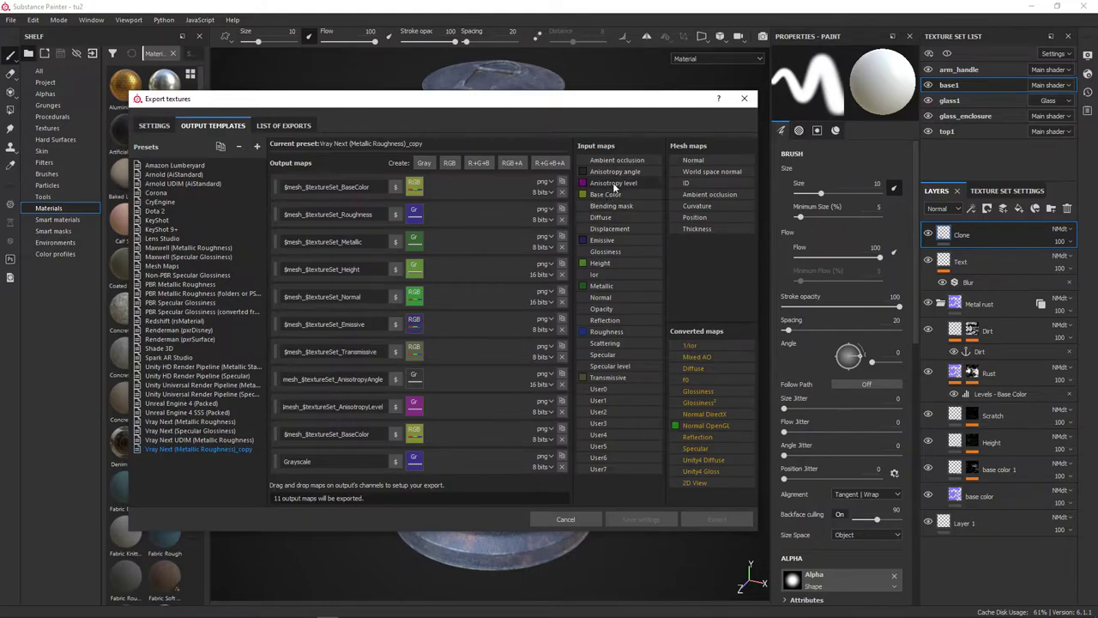
{"action": "left_click_drag", "start_coordinate": [639, 101], "coordinate": [611, 146]}
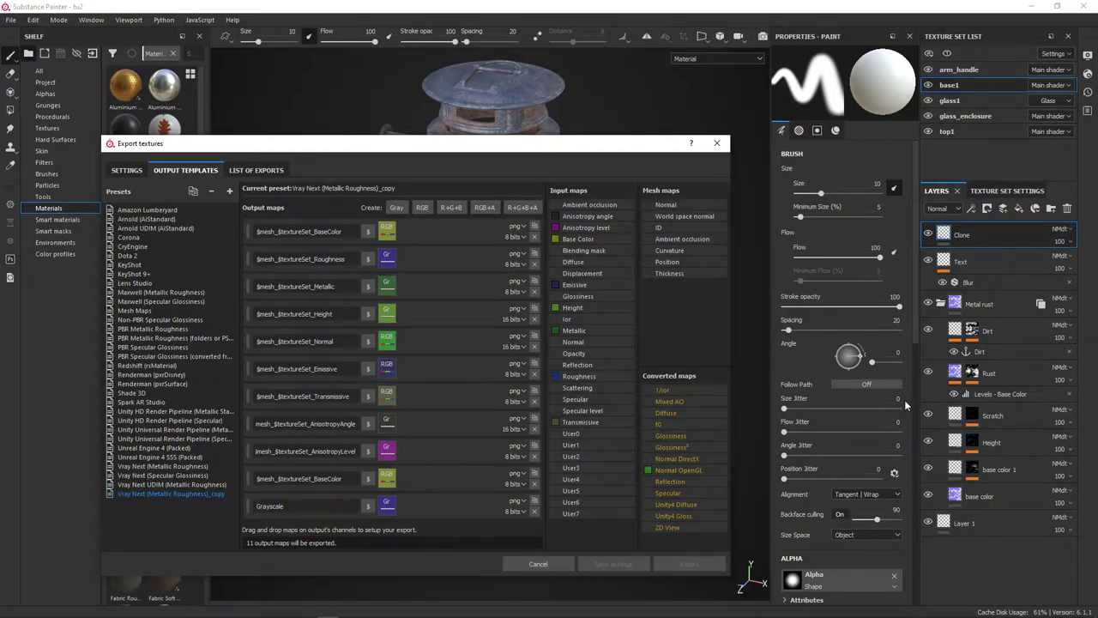
{"action": "mouse_move", "coordinate": [512, 149]}
{"action": "left_mouse_down"}
{"action": "mouse_move", "coordinate": [715, 160]}
{"action": "mouse_move", "coordinate": [677, 160]}
{"action": "left_mouse_up"}
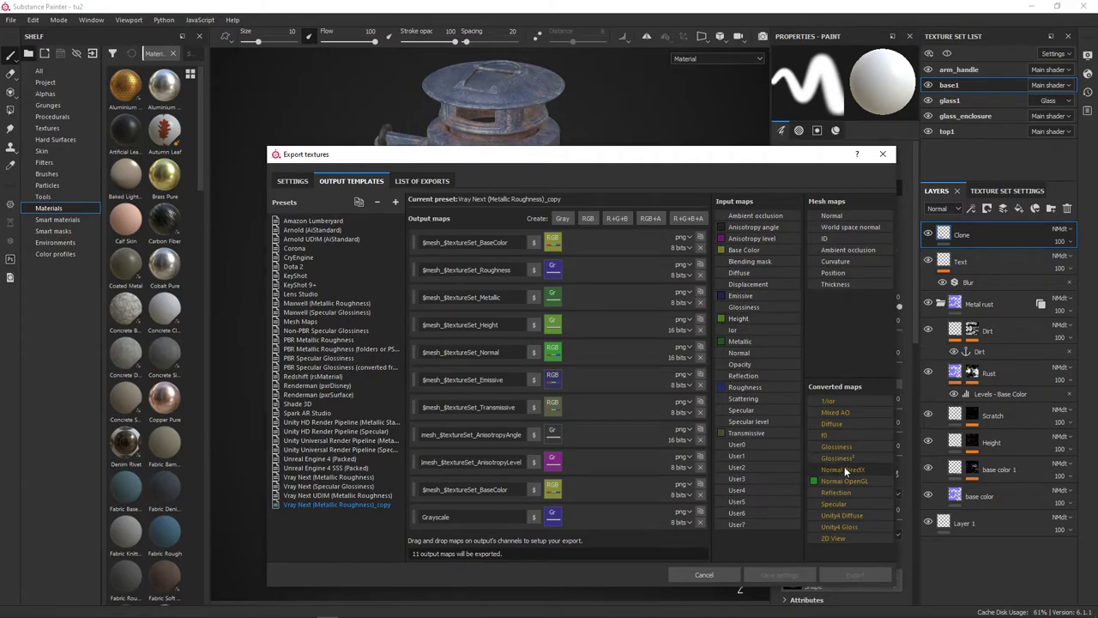
Assign Normal OpenGL to the Normal output, then view the Vray Next UDIM (Metallic Roughness) template
{"action": "left_click_drag", "start_coordinate": [842, 481], "coordinate": [515, 353]}
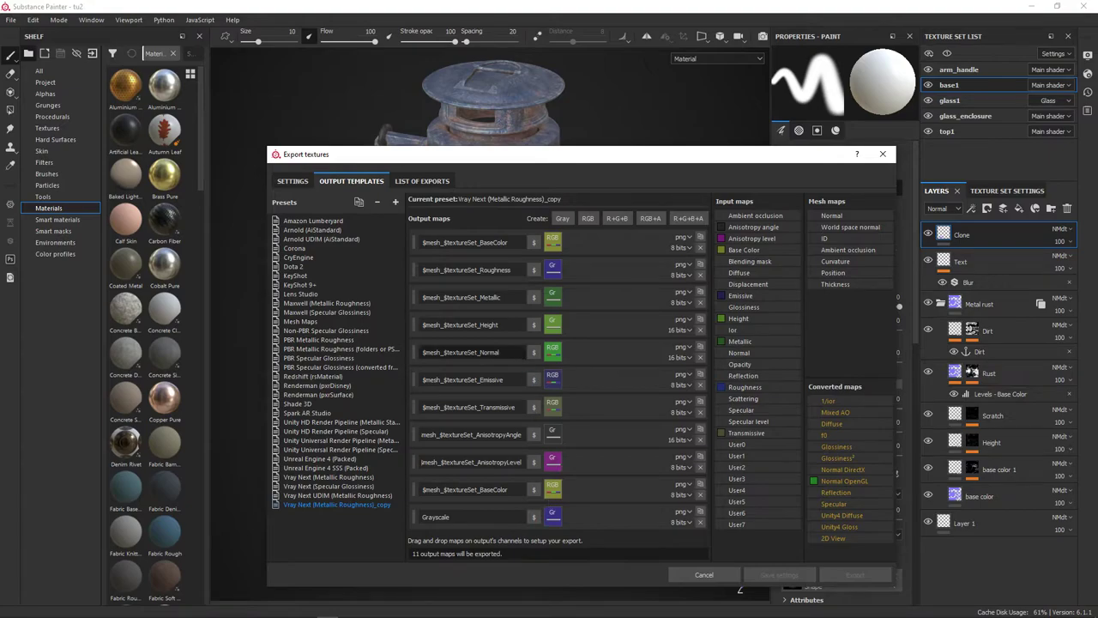
{"action": "left_click_drag", "start_coordinate": [515, 352], "coordinate": [552, 355]}
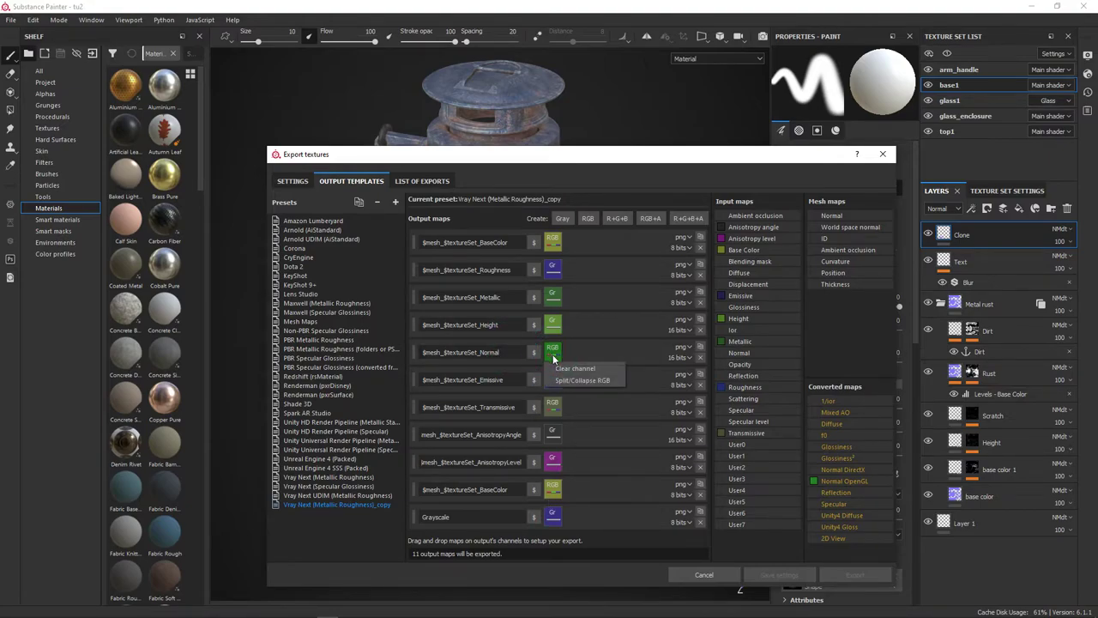
{"action": "left_click_drag", "start_coordinate": [553, 355], "coordinate": [553, 355]}
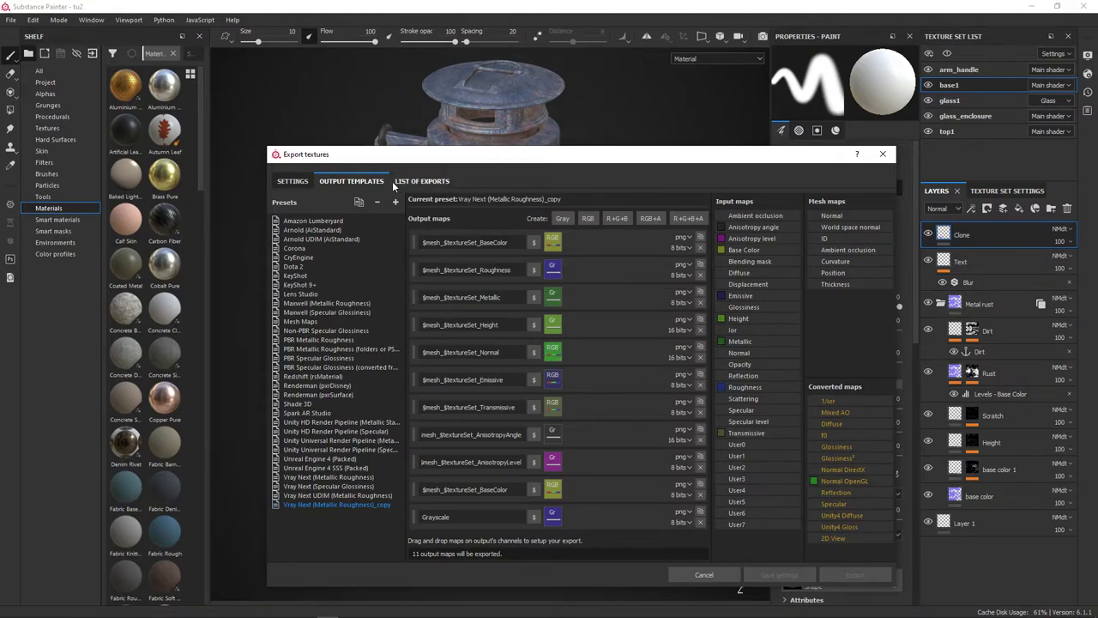
{"action": "left_click_drag", "start_coordinate": [441, 163], "coordinate": [486, 144]}
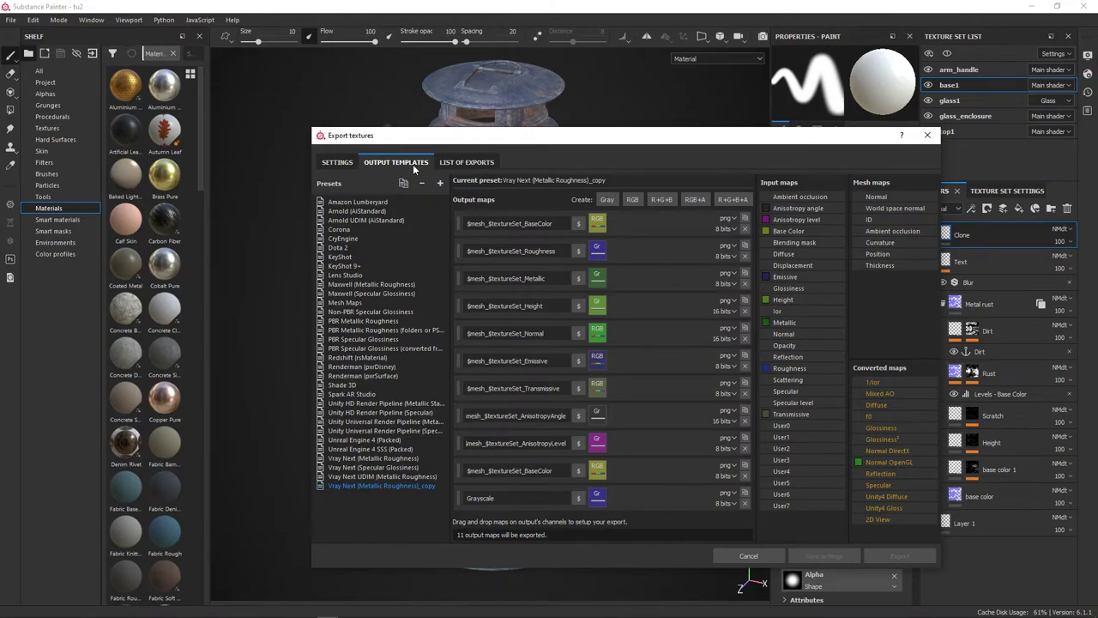
{"action": "left_click", "coordinate": [380, 478]}
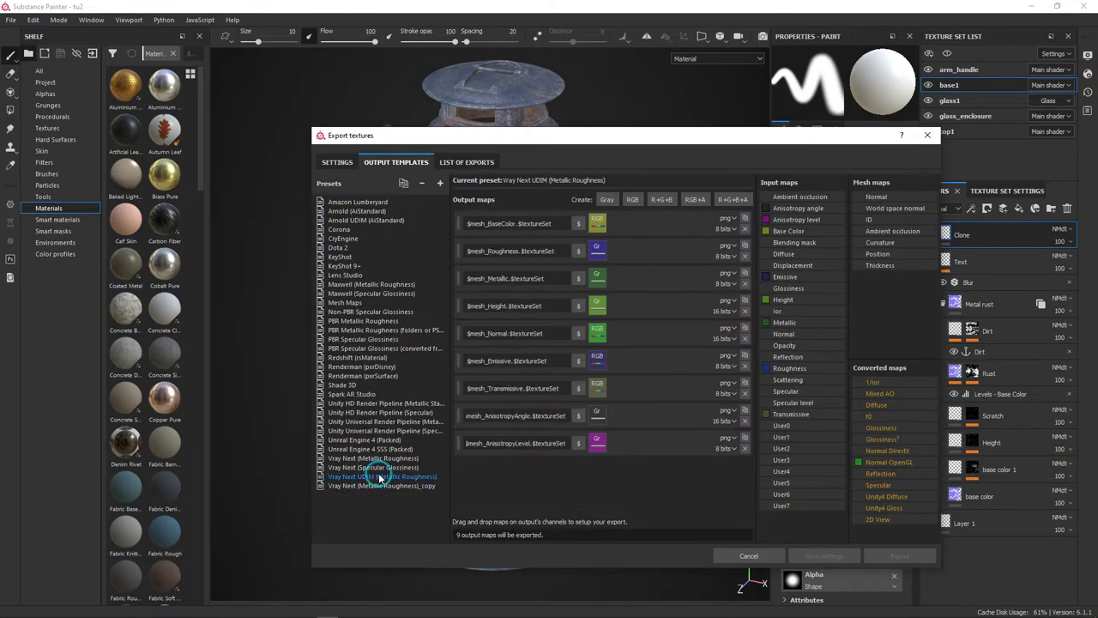
Delete the Vray Next copy template, then compare the Redshift, Mesh Maps and Corona outputs and Diffuse formats
{"action": "left_click", "coordinate": [422, 183]}
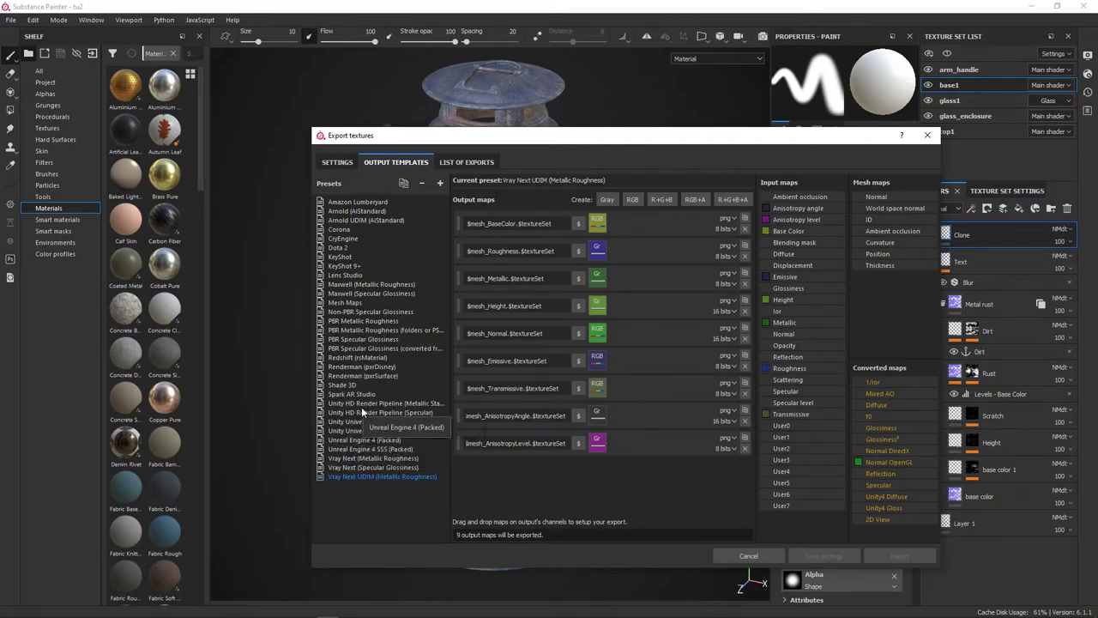
{"action": "left_click", "coordinate": [350, 357]}
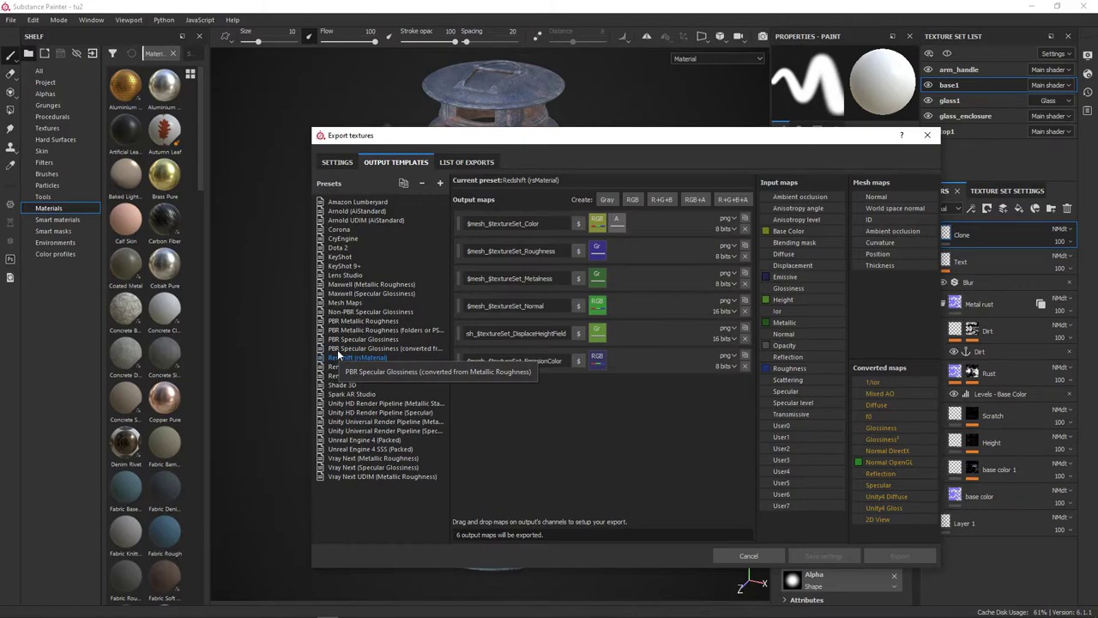
{"action": "left_click", "coordinate": [344, 303]}
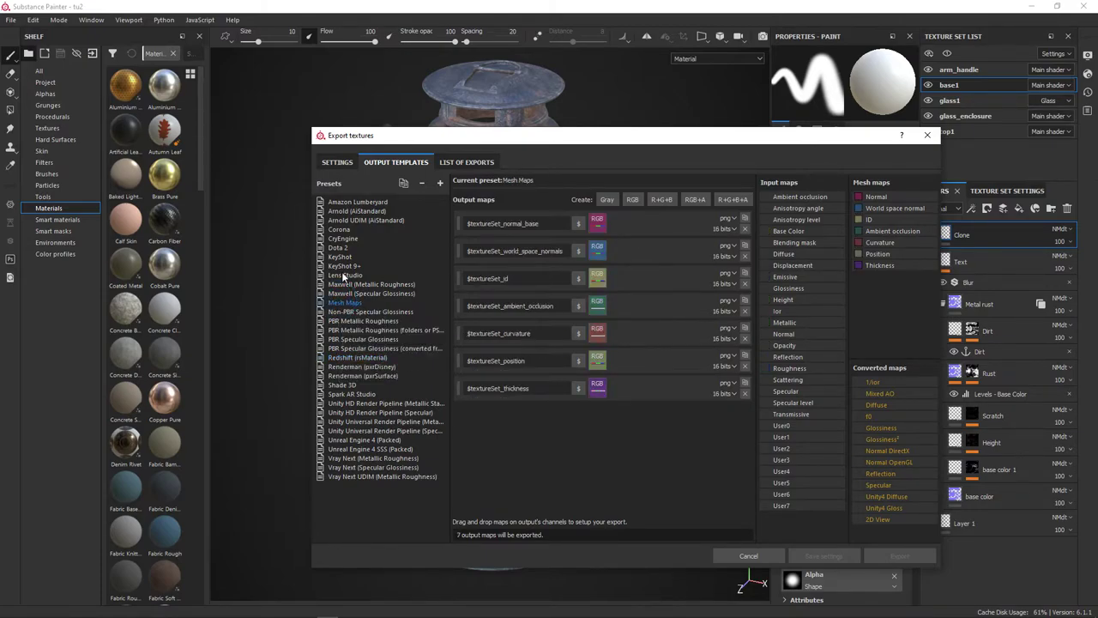
{"action": "left_click", "coordinate": [344, 266]}
{"action": "left_click", "coordinate": [348, 229]}
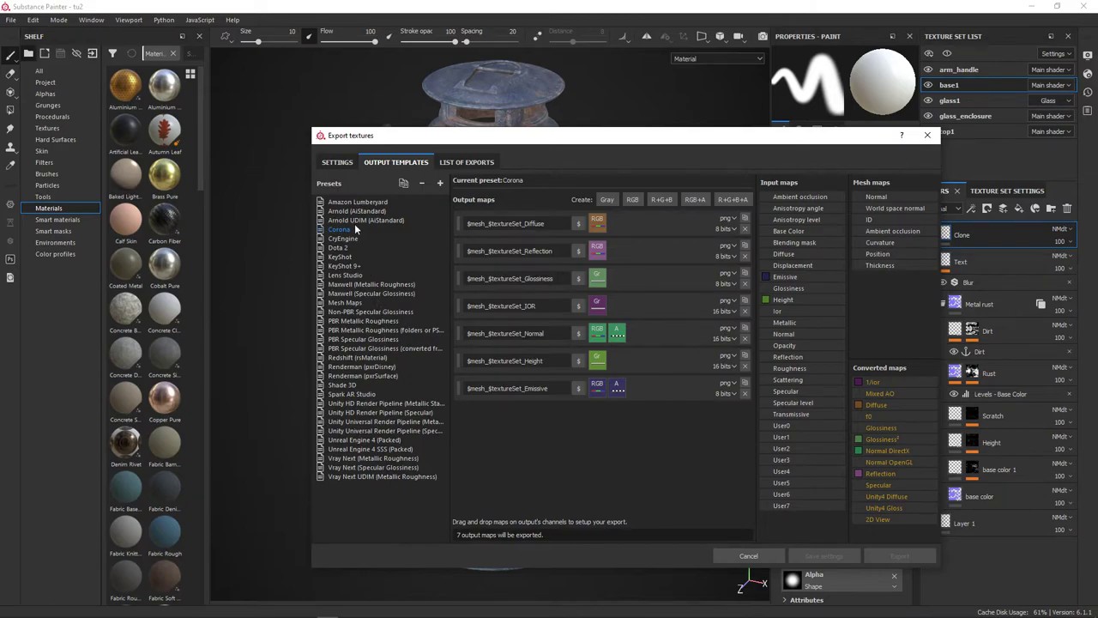
{"action": "left_click", "coordinate": [730, 220]}
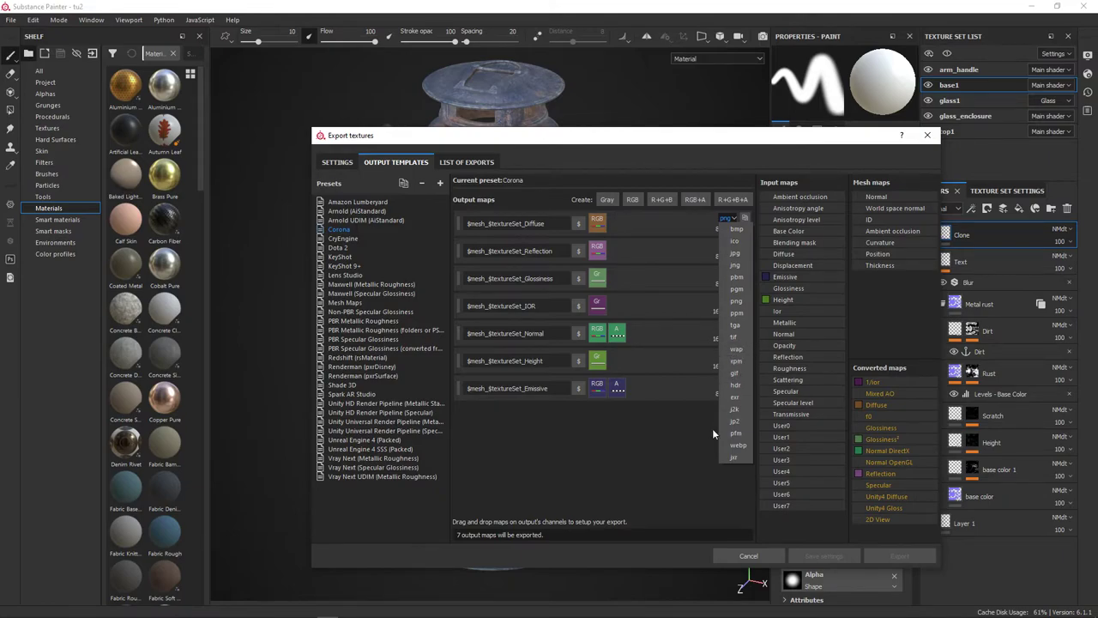
{"action": "left_click", "coordinate": [736, 303]}
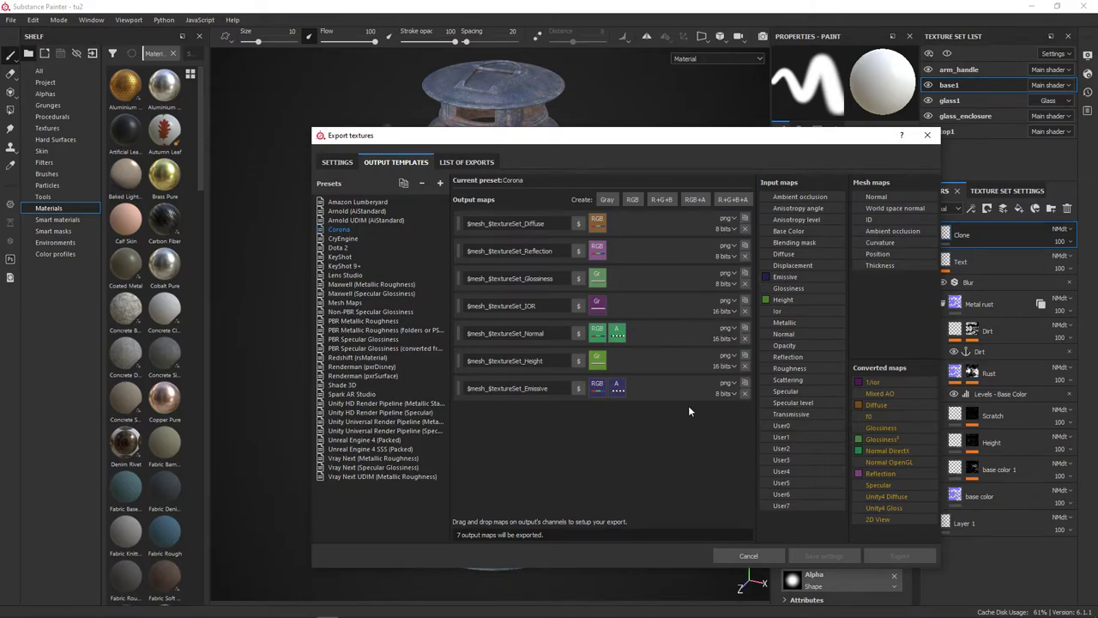
{"action": "left_click", "coordinate": [731, 231]}
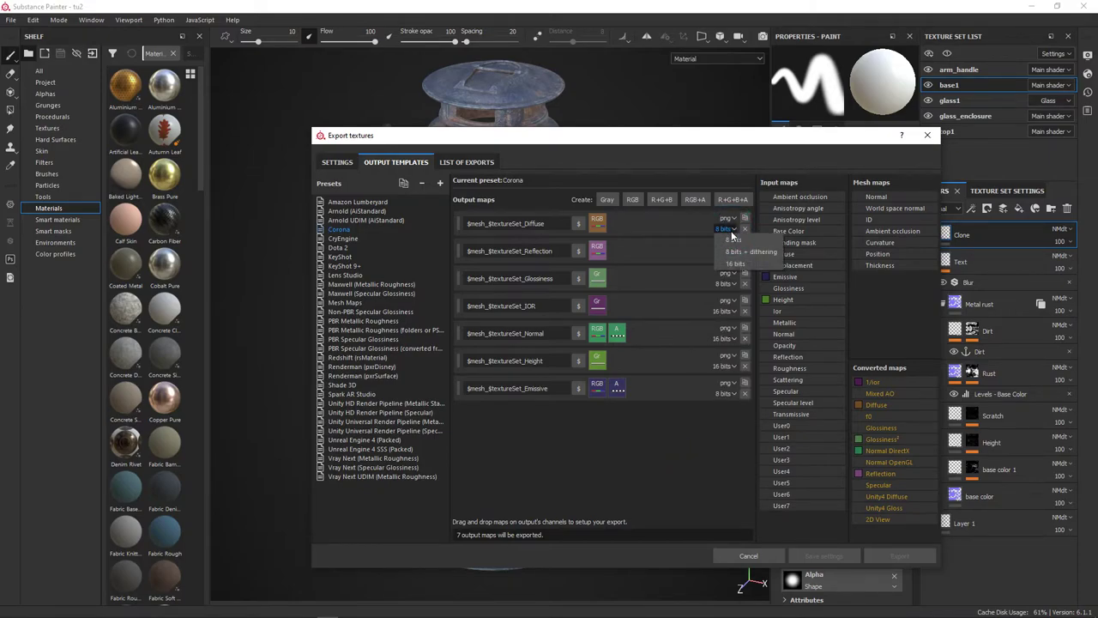
{"action": "left_click", "coordinate": [676, 448]}
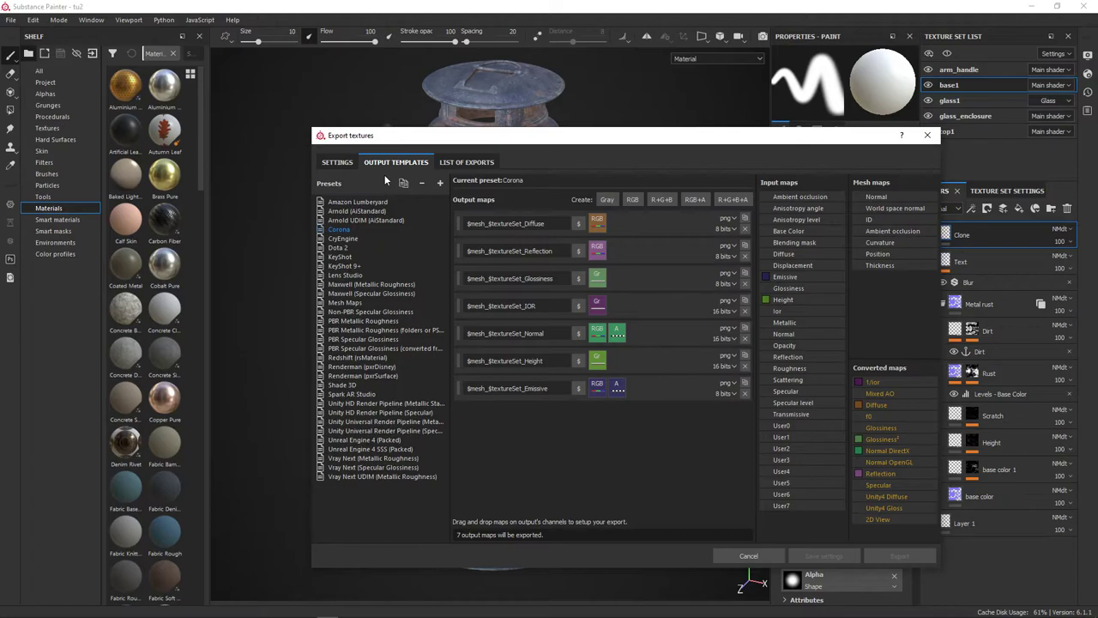
Switch the Export textures dialog back and forth between its SETTINGS and OUTPUT TEMPLATES views
{"action": "left_click", "coordinate": [334, 162]}
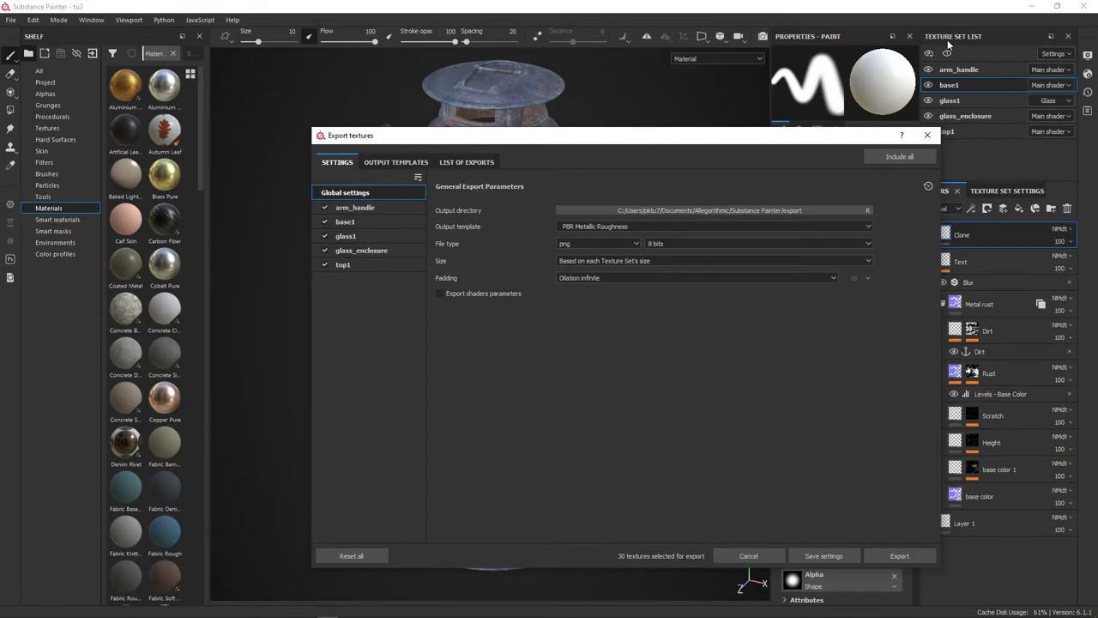
{"action": "left_click_drag", "start_coordinate": [947, 39], "coordinate": [944, 44]}
{"action": "left_click_drag", "start_coordinate": [350, 192], "coordinate": [336, 193]}
{"action": "key", "text": "Escape"}
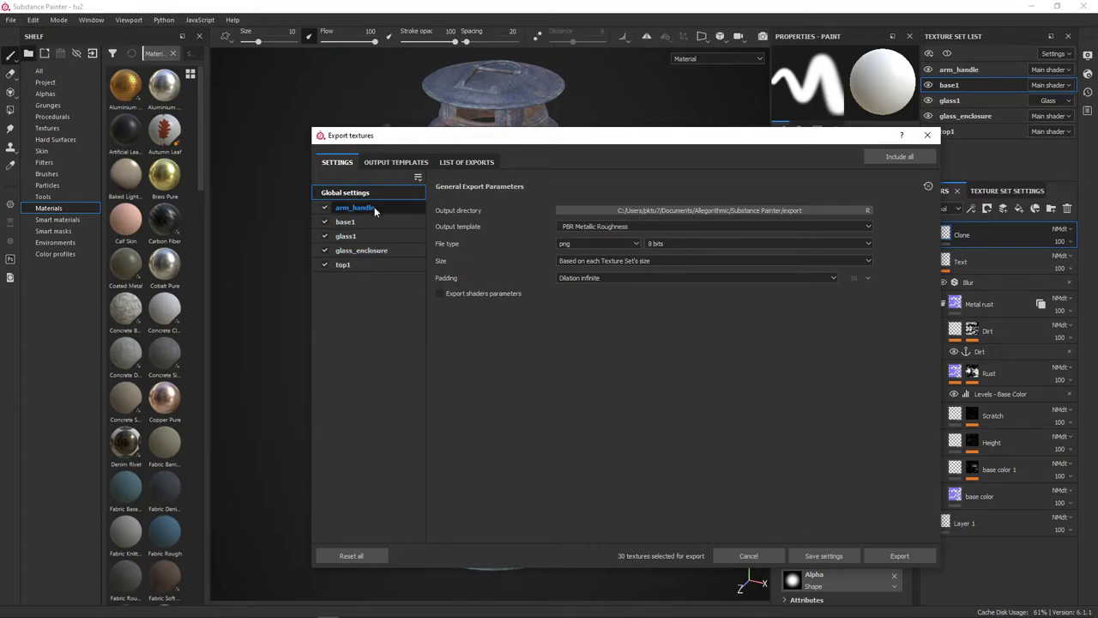
{"action": "left_click", "coordinate": [395, 162]}
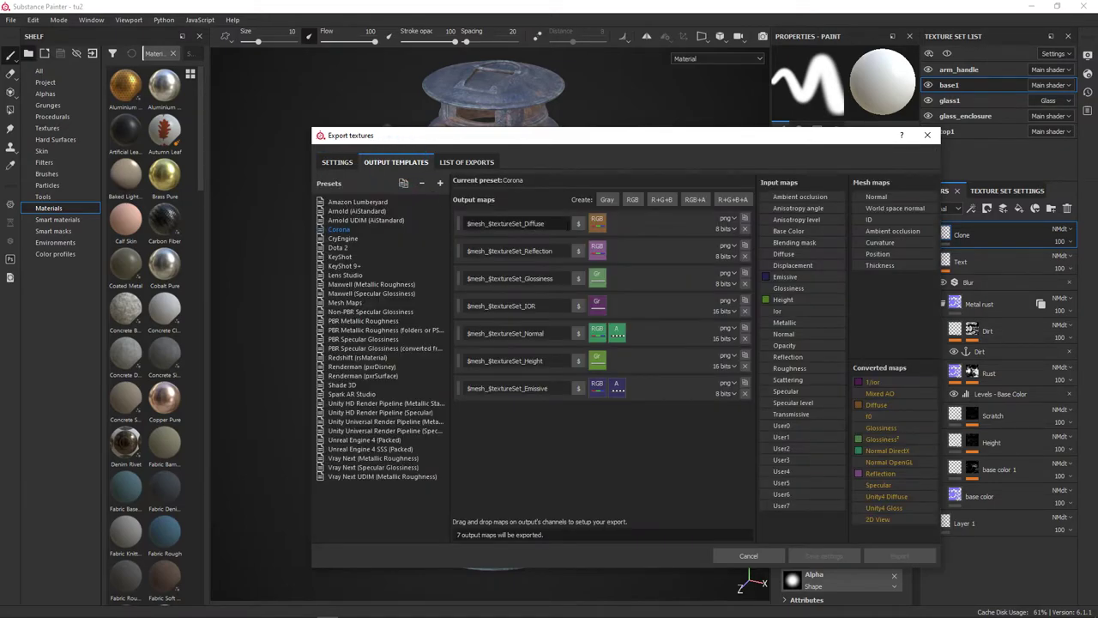
{"action": "left_click", "coordinate": [337, 163]}
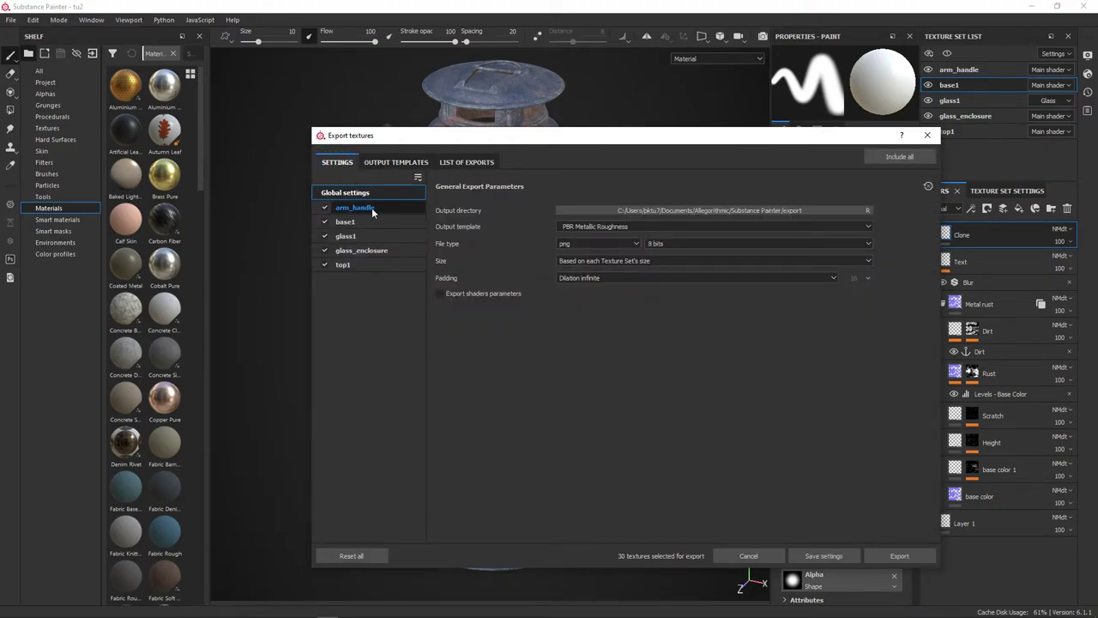
{"action": "left_click", "coordinate": [395, 162]}
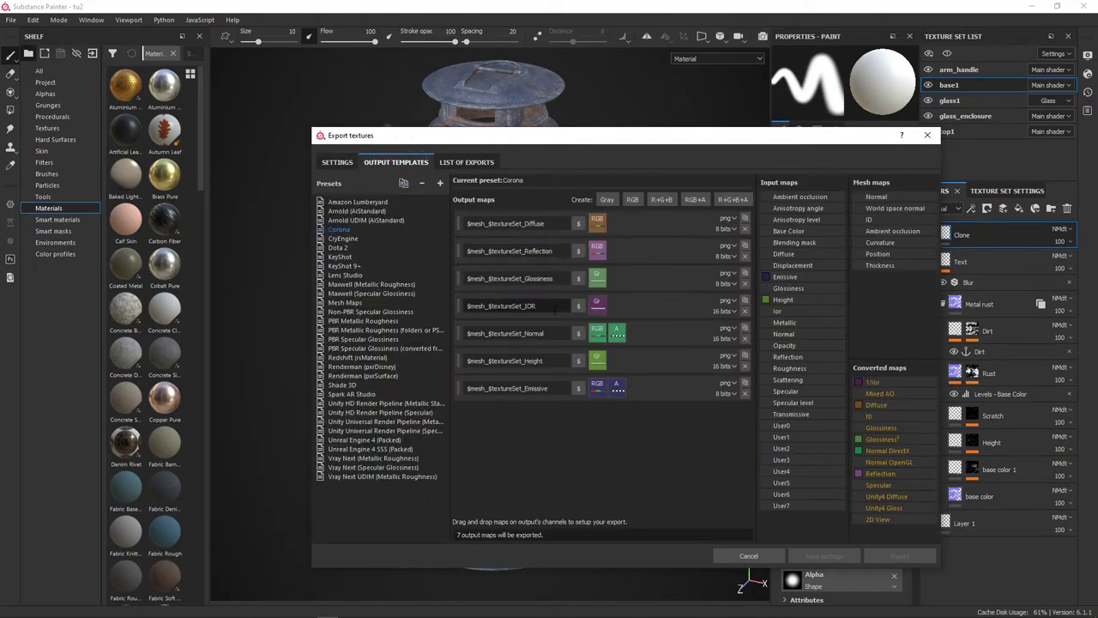
{"action": "left_click", "coordinate": [339, 164]}
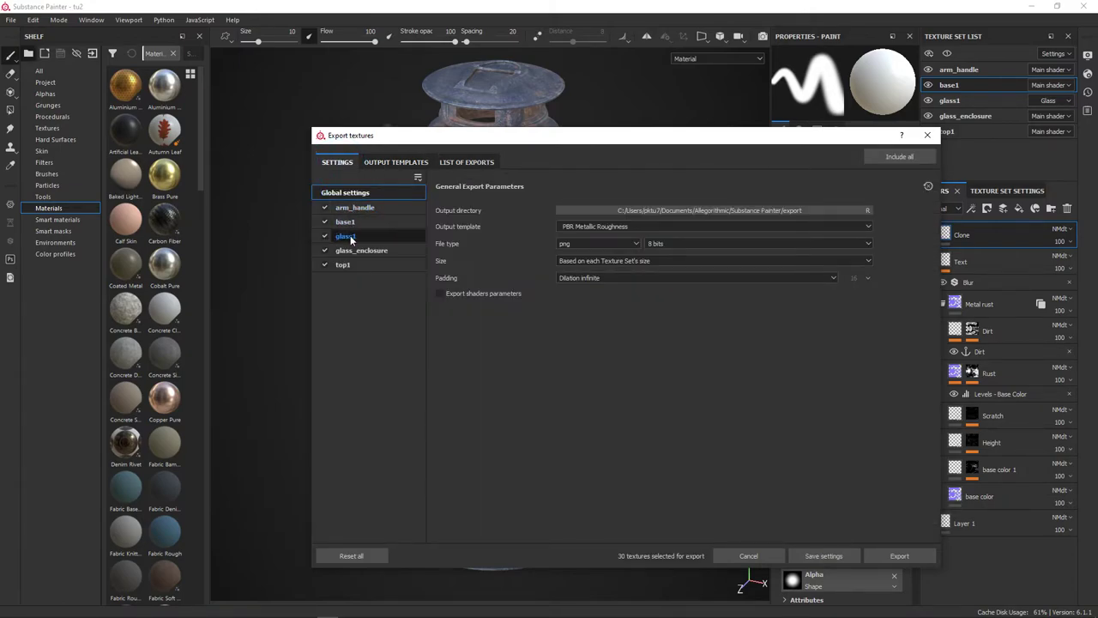
{"action": "left_click", "coordinate": [384, 163]}
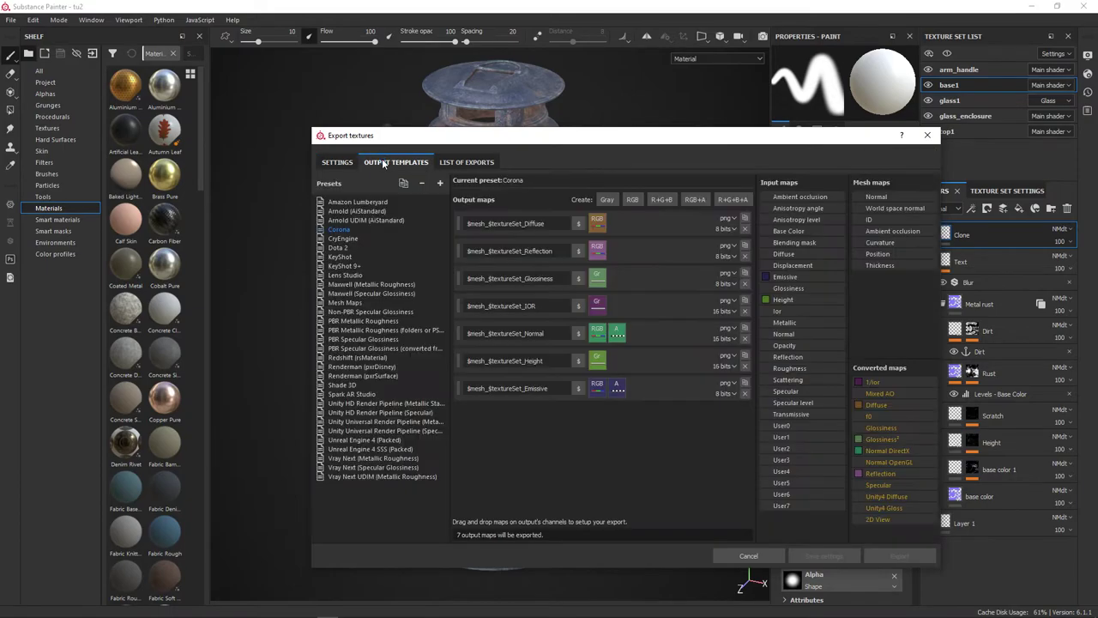
Inspect the Redshift (rsMaterial) outputs, then list the 30 PNG exports at 2048x2048, 8 bits
{"action": "left_click", "coordinate": [353, 357]}
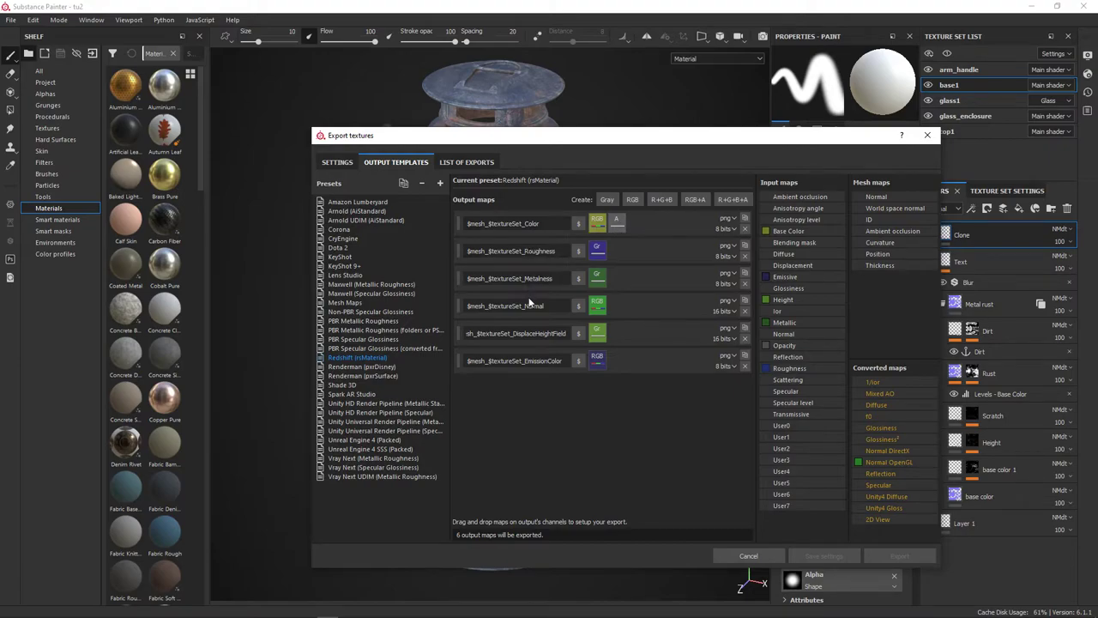
{"action": "left_click", "coordinate": [340, 163]}
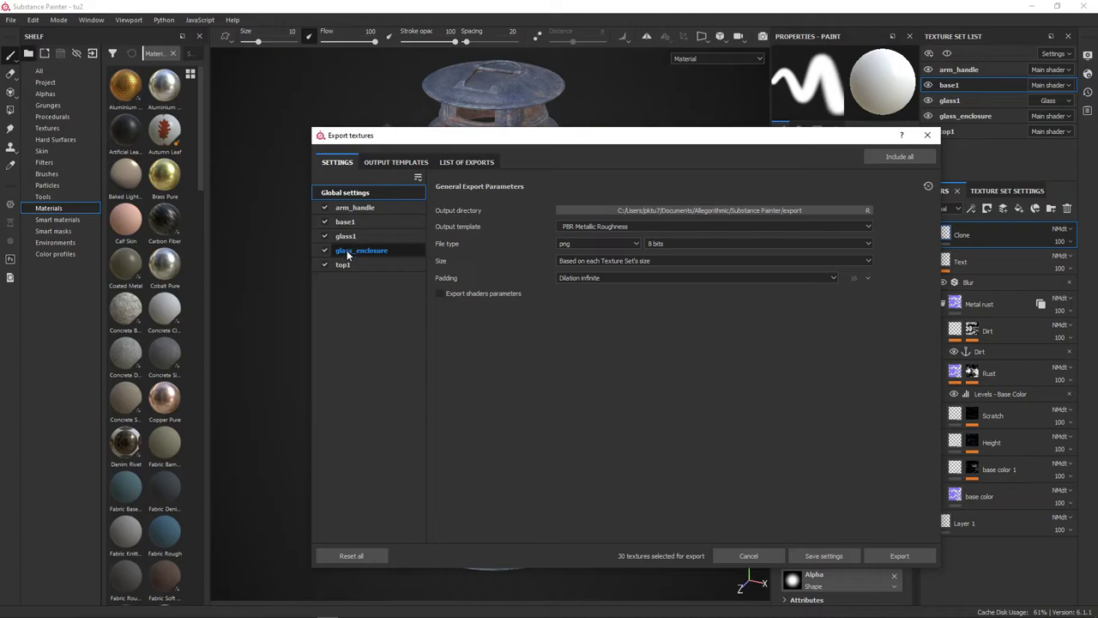
{"action": "left_click", "coordinate": [463, 163]}
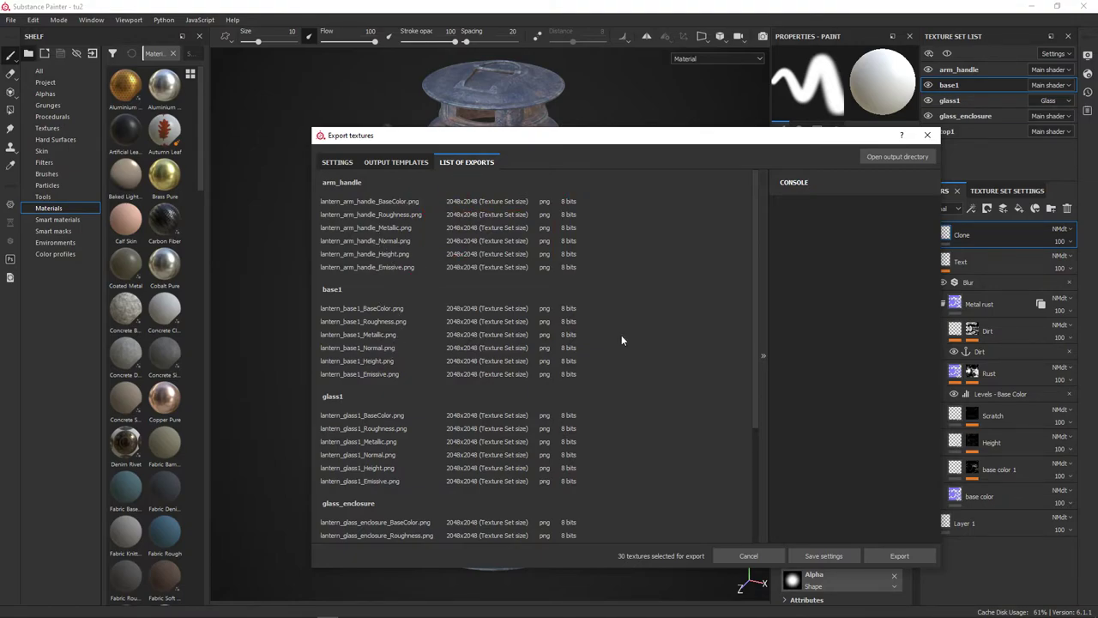
Return to the general export settings and select the current Output directory path
{"action": "mouse_move", "coordinate": [756, 331]}
{"action": "left_mouse_down"}
{"action": "mouse_move", "coordinate": [755, 486]}
{"action": "mouse_move", "coordinate": [749, 315]}
{"action": "left_mouse_up"}
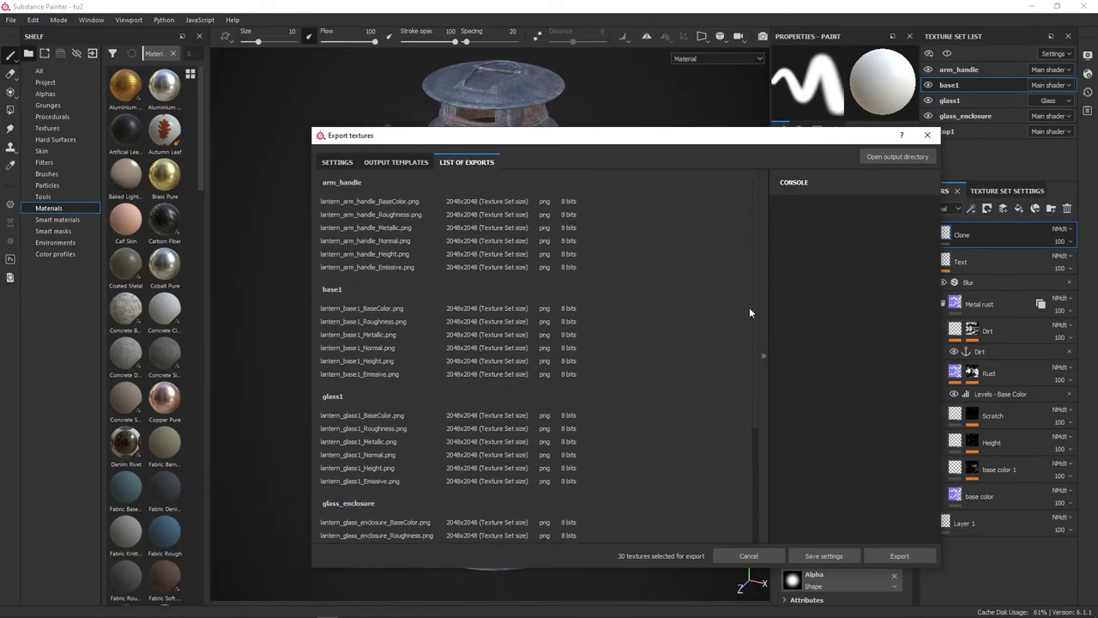
{"action": "left_click", "coordinate": [336, 162]}
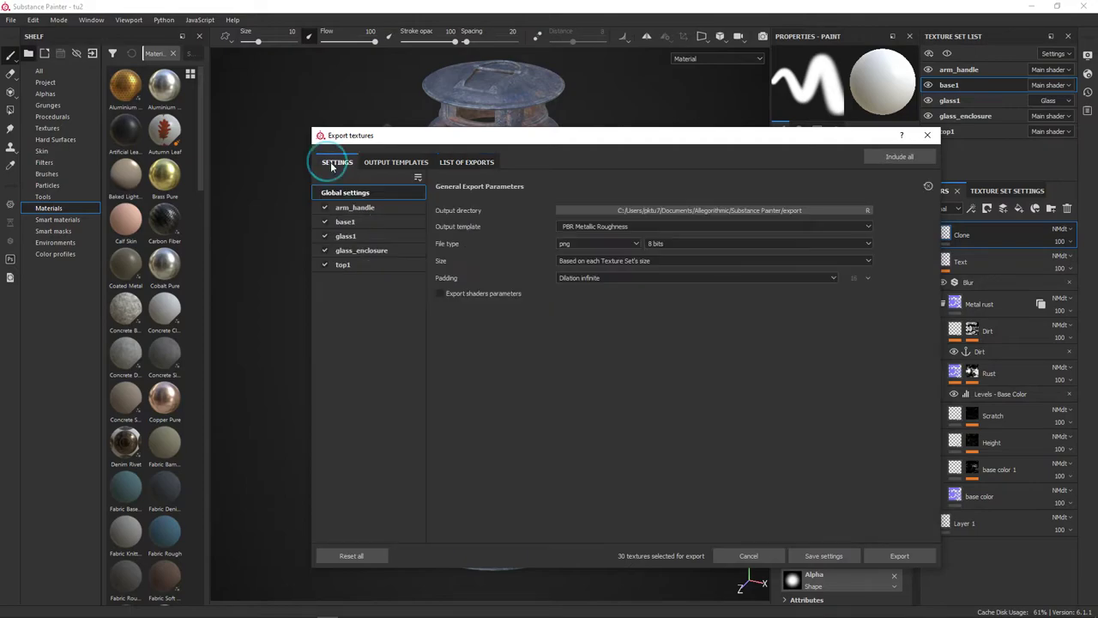
{"action": "left_click", "coordinate": [381, 164]}
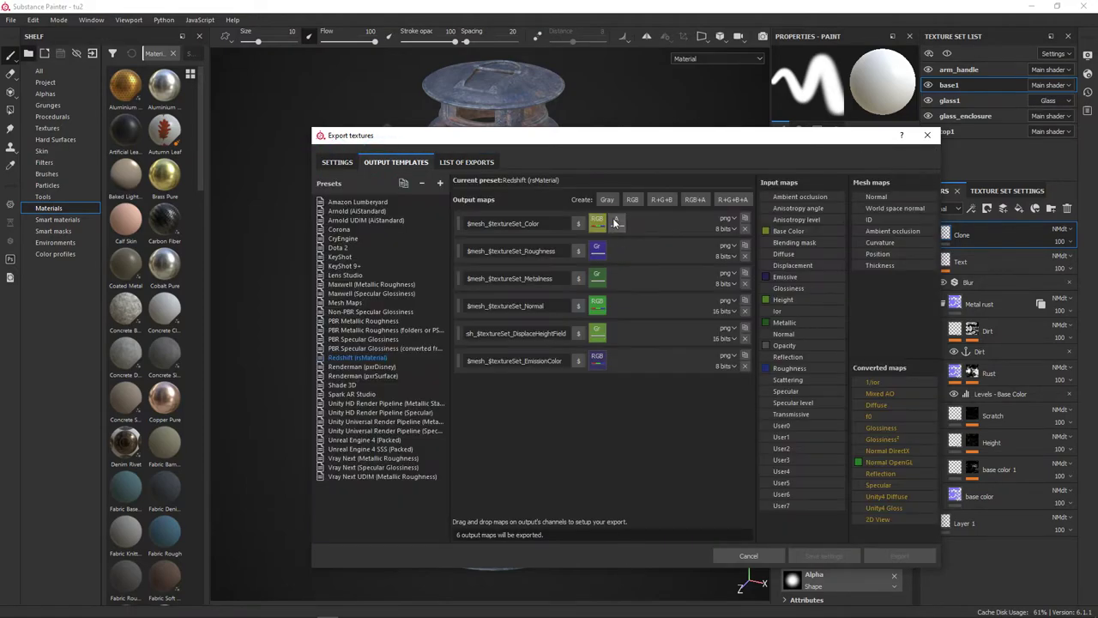
{"action": "left_click", "coordinate": [337, 162]}
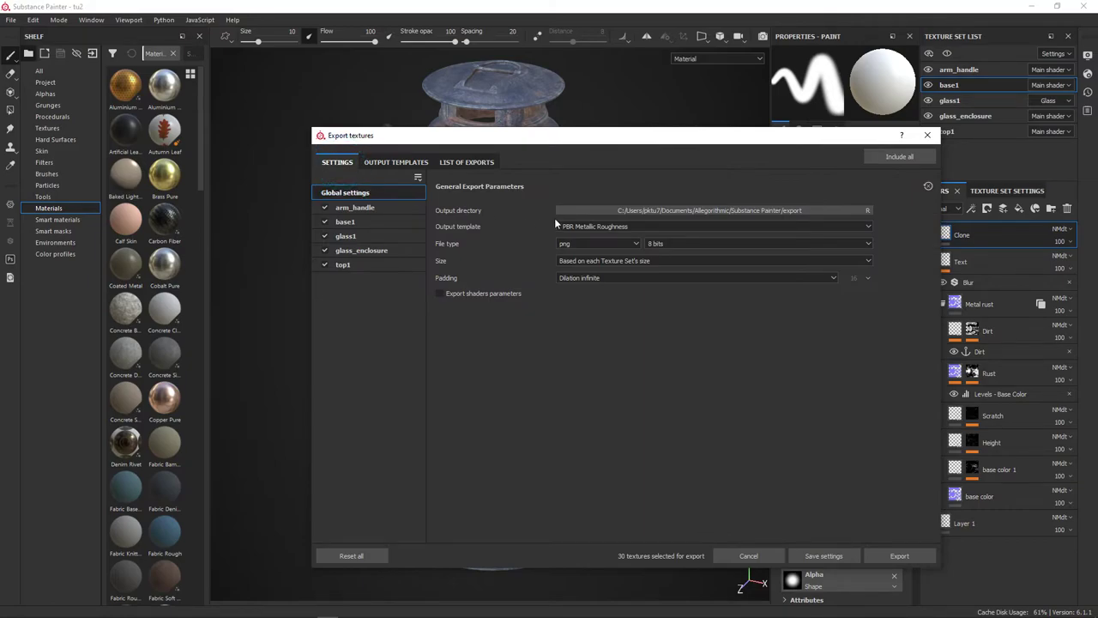
{"action": "left_click", "coordinate": [640, 214]}
{"action": "left_click_drag", "start_coordinate": [550, 209], "coordinate": [722, 212]}
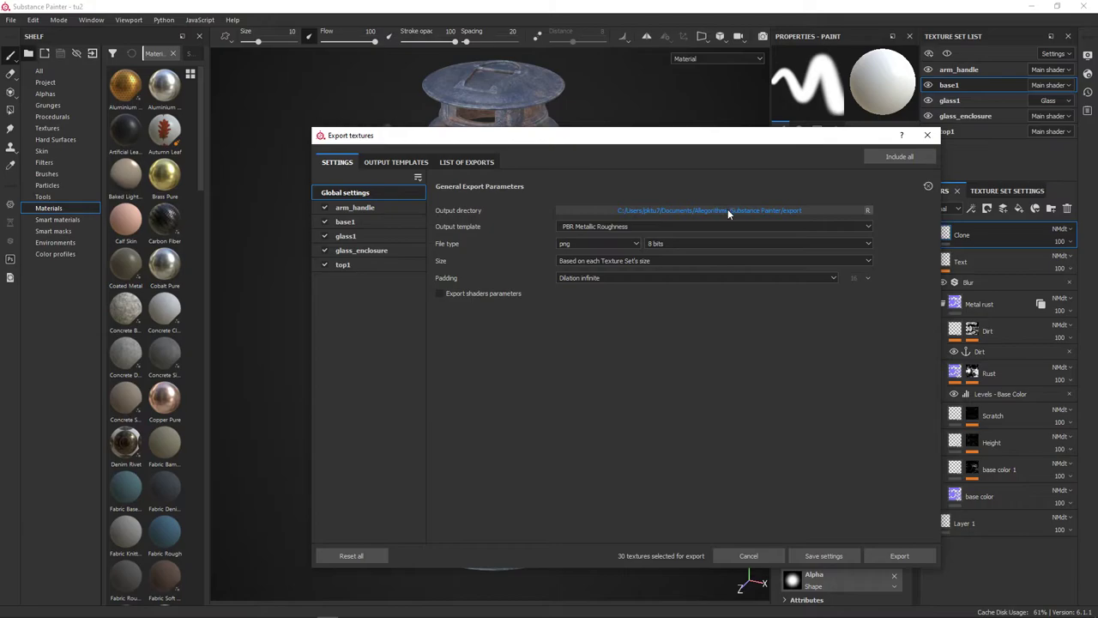
Create a new 'textures' folder on Data 500GB (E:) and select it as the output directory
{"action": "left_click", "coordinate": [728, 211]}
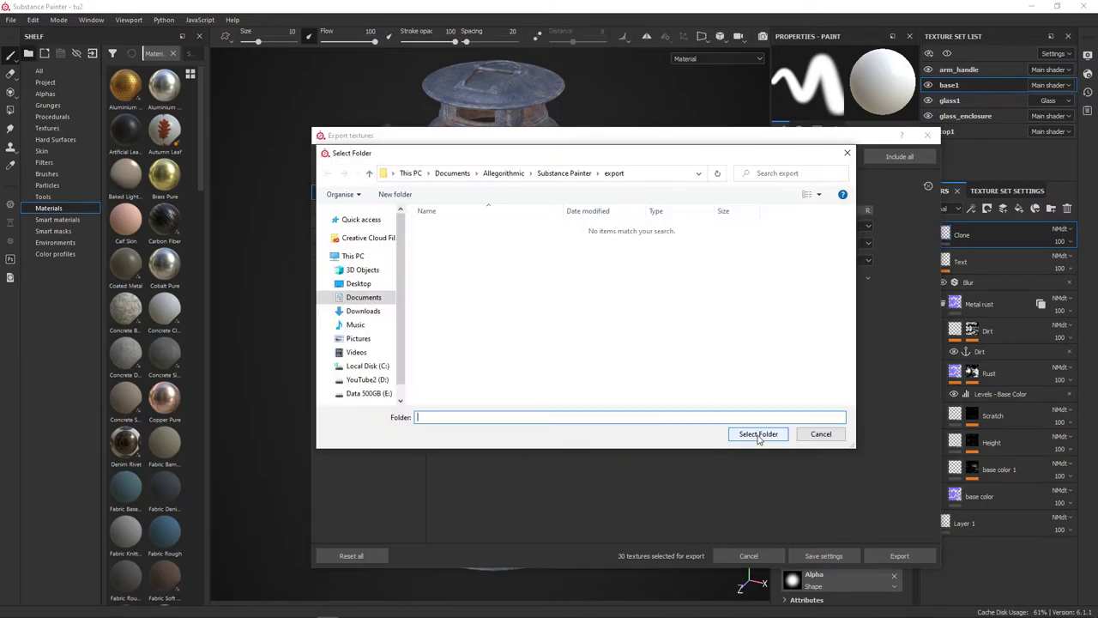
{"action": "mouse_move", "coordinate": [368, 393]}
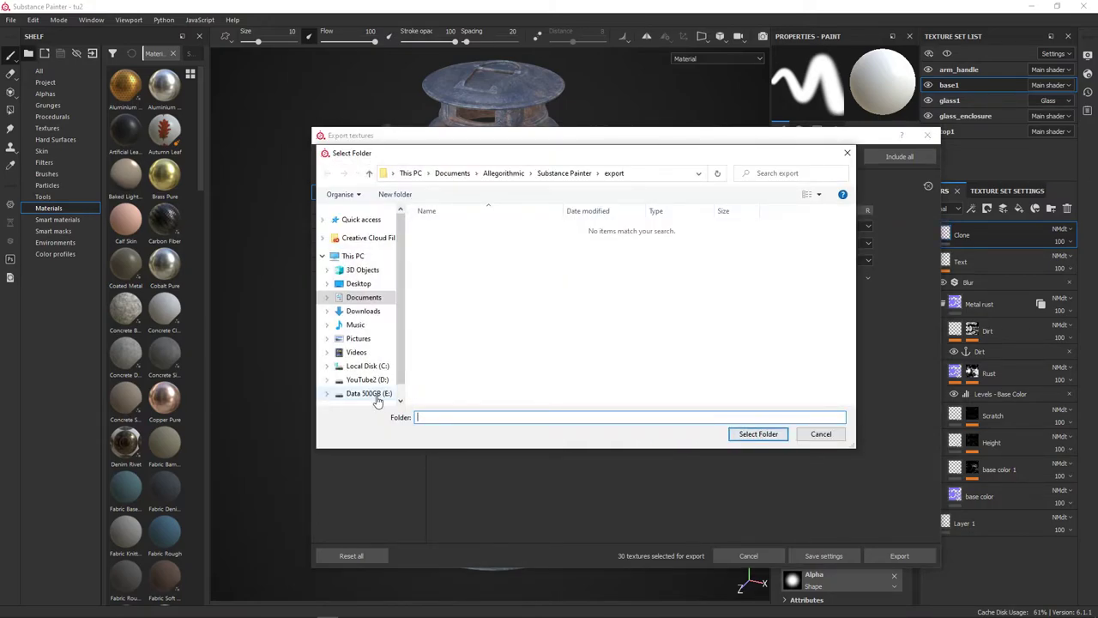
{"action": "left_click", "coordinate": [374, 379]}
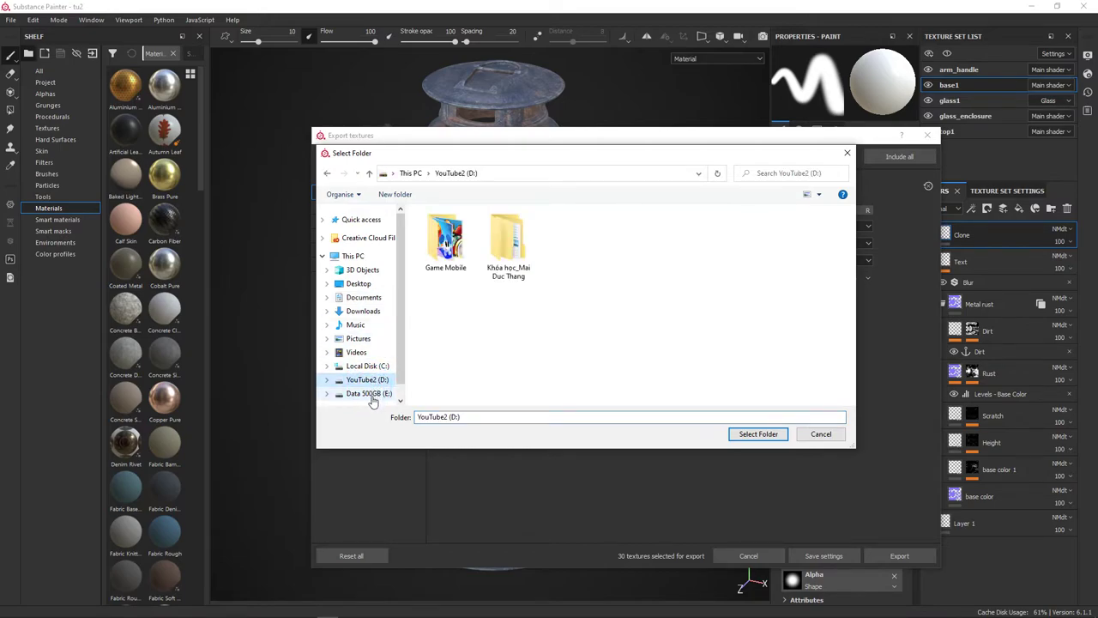
{"action": "left_click", "coordinate": [373, 397]}
{"action": "right_click", "coordinate": [467, 327]}
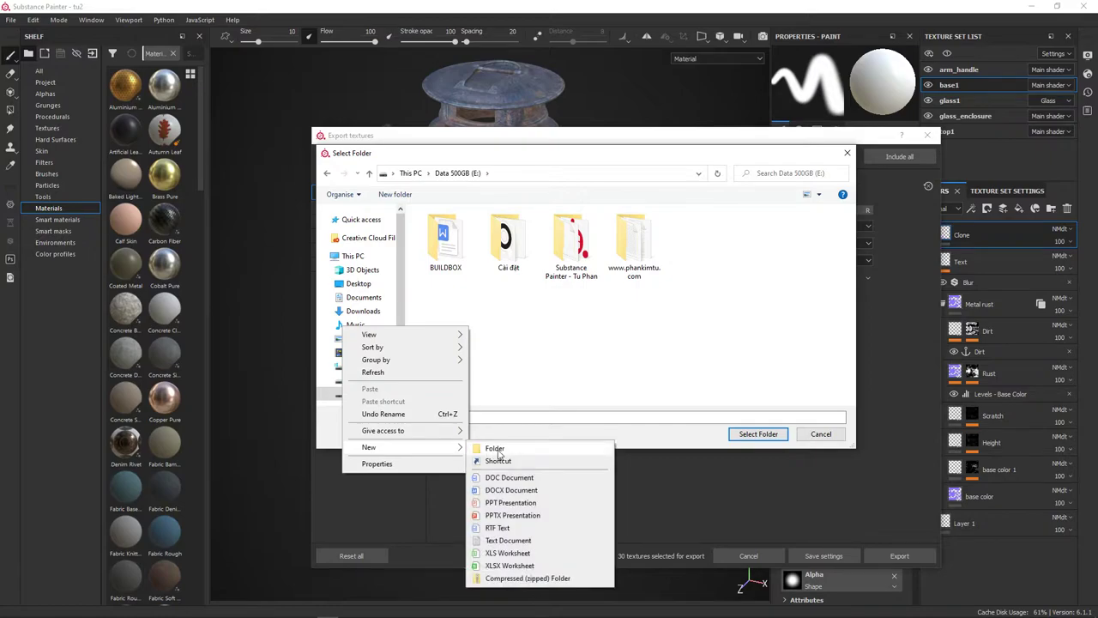
{"action": "left_click", "coordinate": [496, 448]}
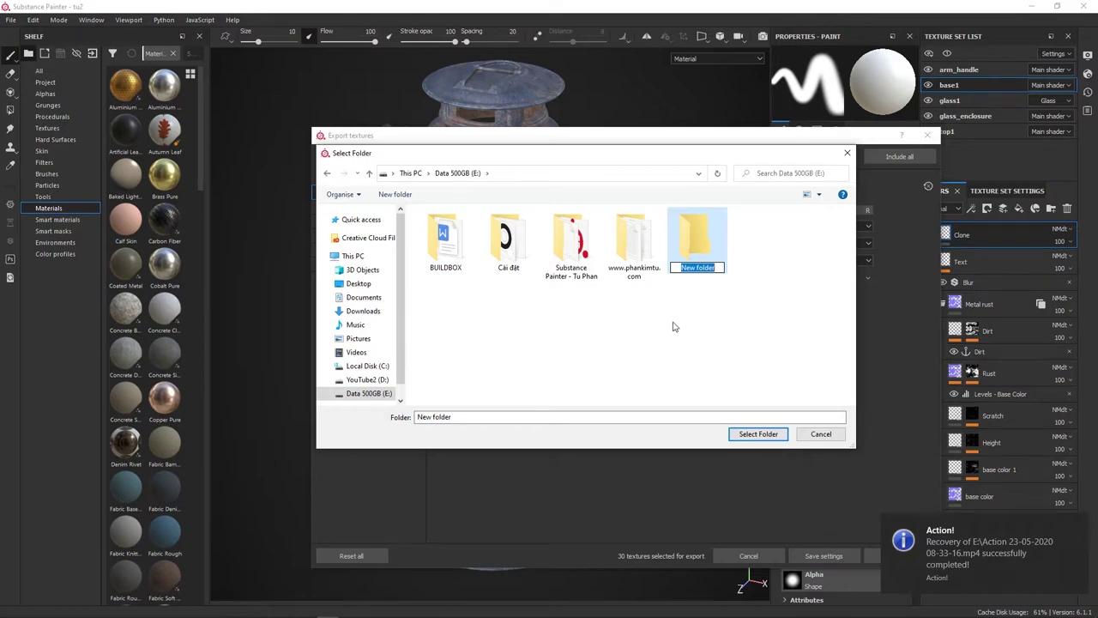
{"action": "left_click", "coordinate": [700, 266]}
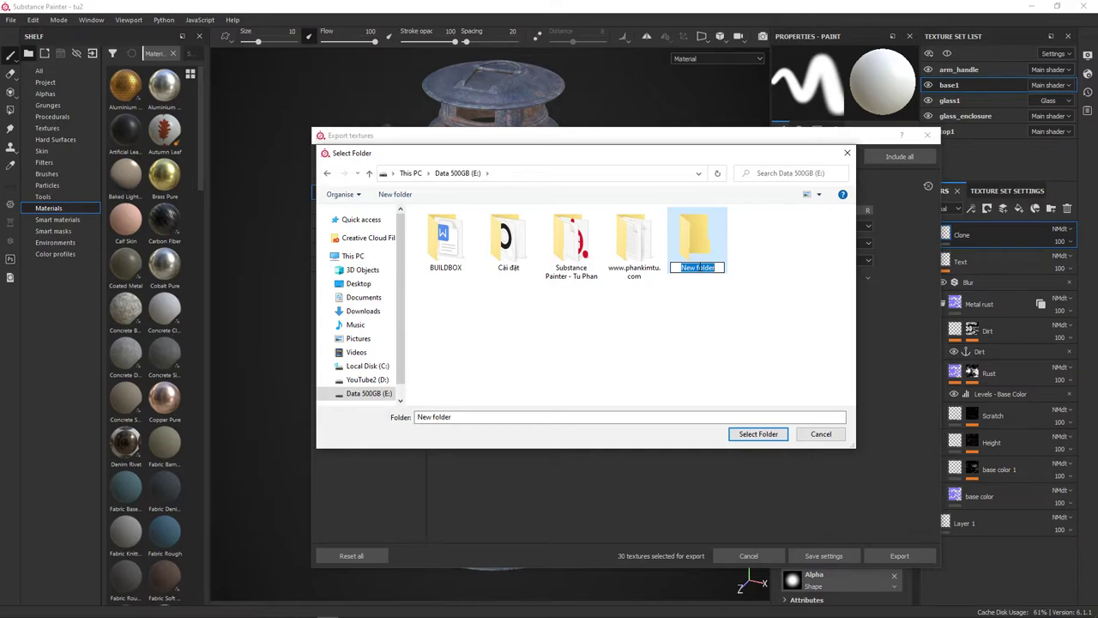
{"action": "type", "text": "texture"}
{"action": "type", "text": "s"}
{"action": "key", "text": "Return"}
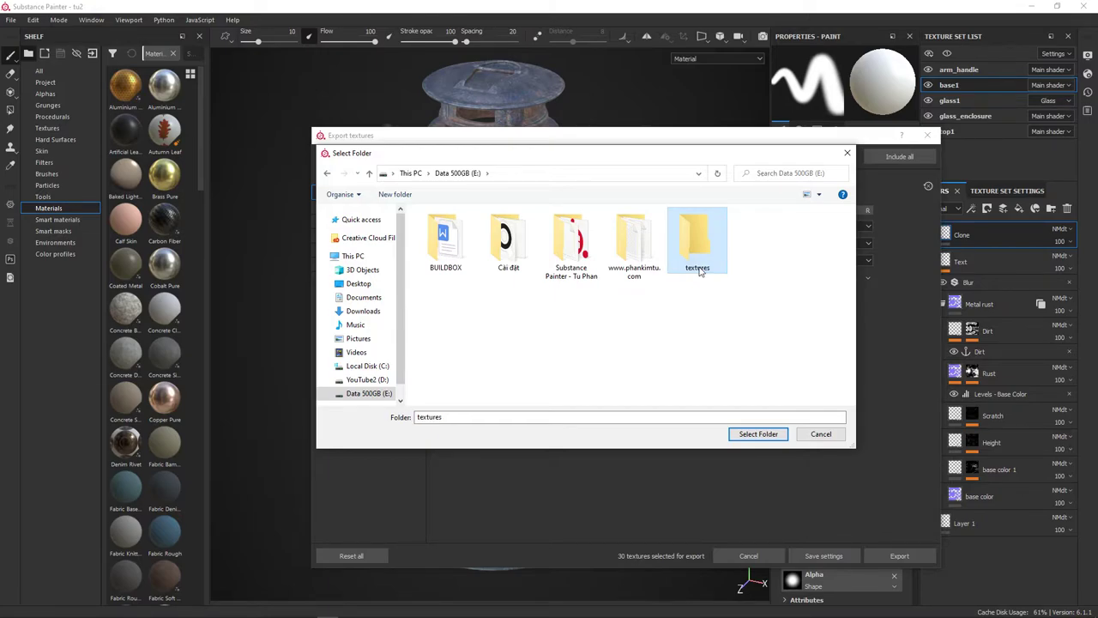
{"action": "left_click", "coordinate": [748, 434]}
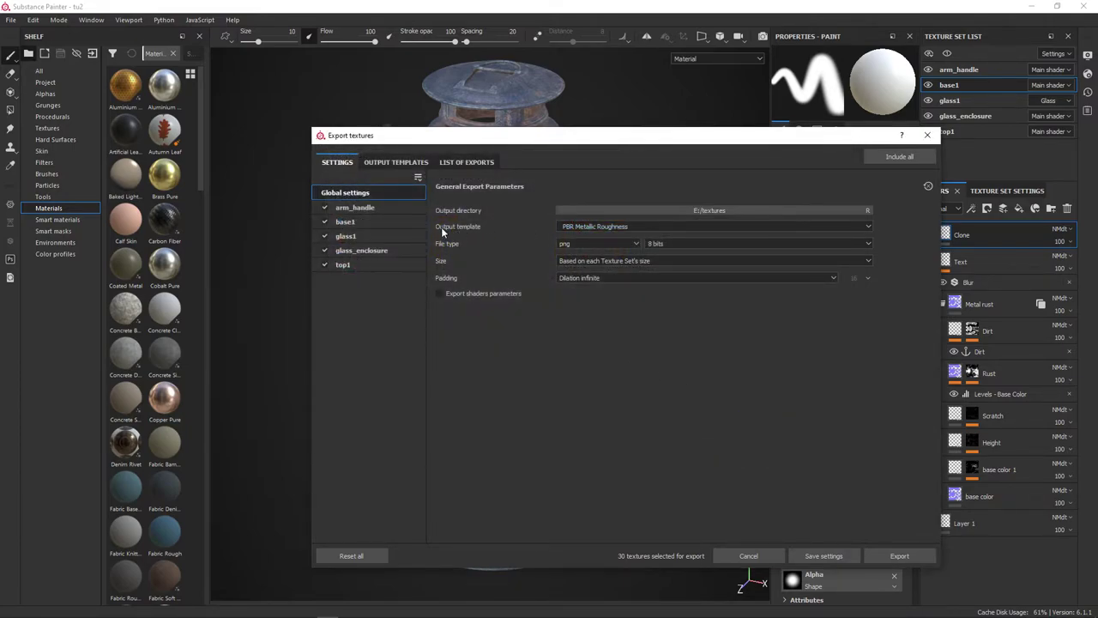
Pick Redshift (rsMaterial) from the Output template list, replacing PBR Metallic Roughness, and check file formats
{"action": "left_click", "coordinate": [636, 227]}
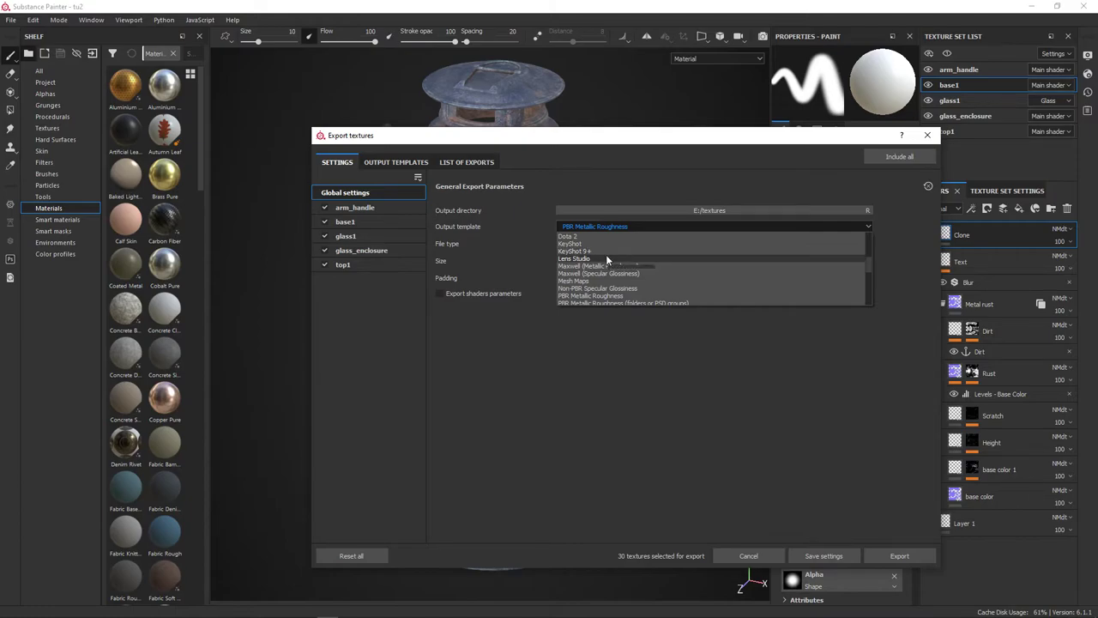
{"action": "scroll", "coordinate": [596, 245], "scroll_direction": "down", "scroll_amount": 3}
{"action": "scroll", "coordinate": [595, 253], "scroll_direction": "down", "scroll_amount": 3}
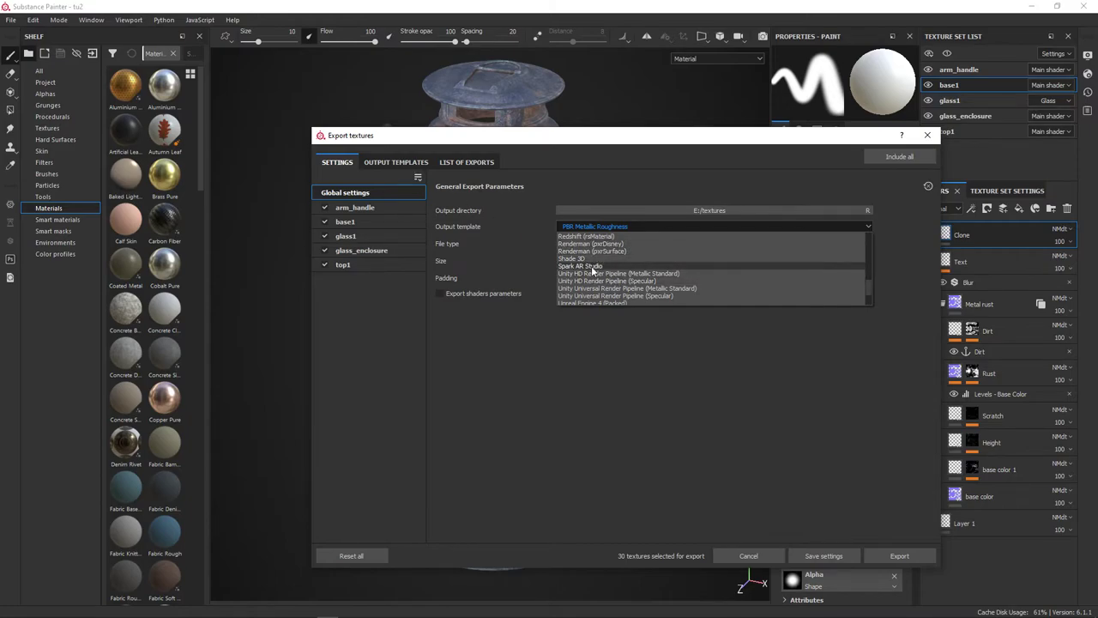
{"action": "scroll", "coordinate": [592, 271], "scroll_direction": "down", "scroll_amount": 3}
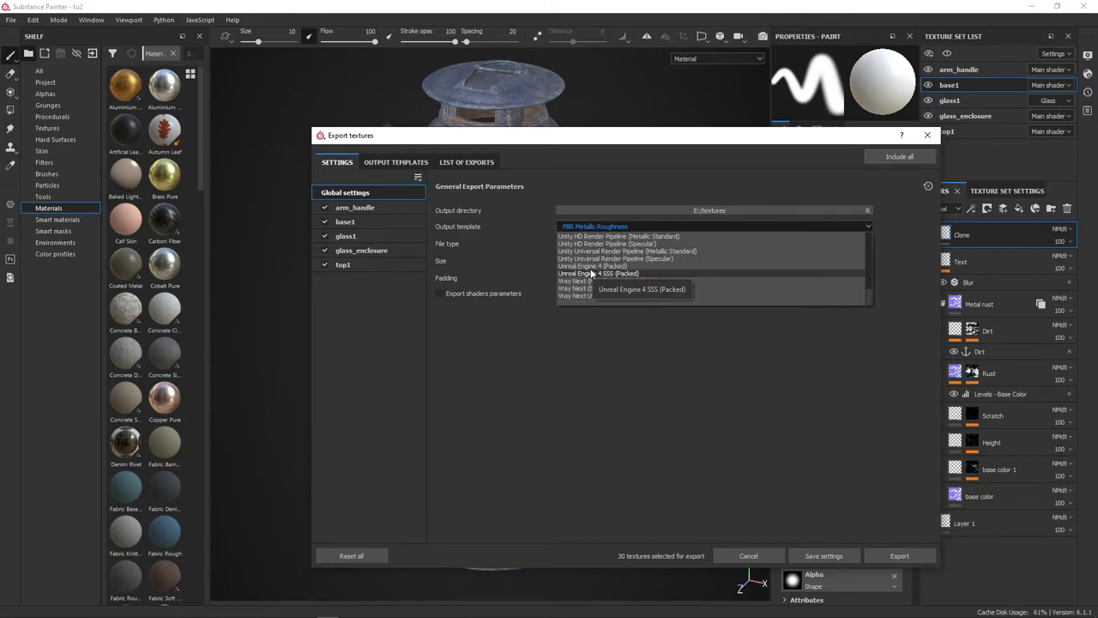
{"action": "scroll", "coordinate": [591, 270], "scroll_direction": "up", "scroll_amount": 1}
{"action": "scroll", "coordinate": [578, 249], "scroll_direction": "up", "scroll_amount": 3}
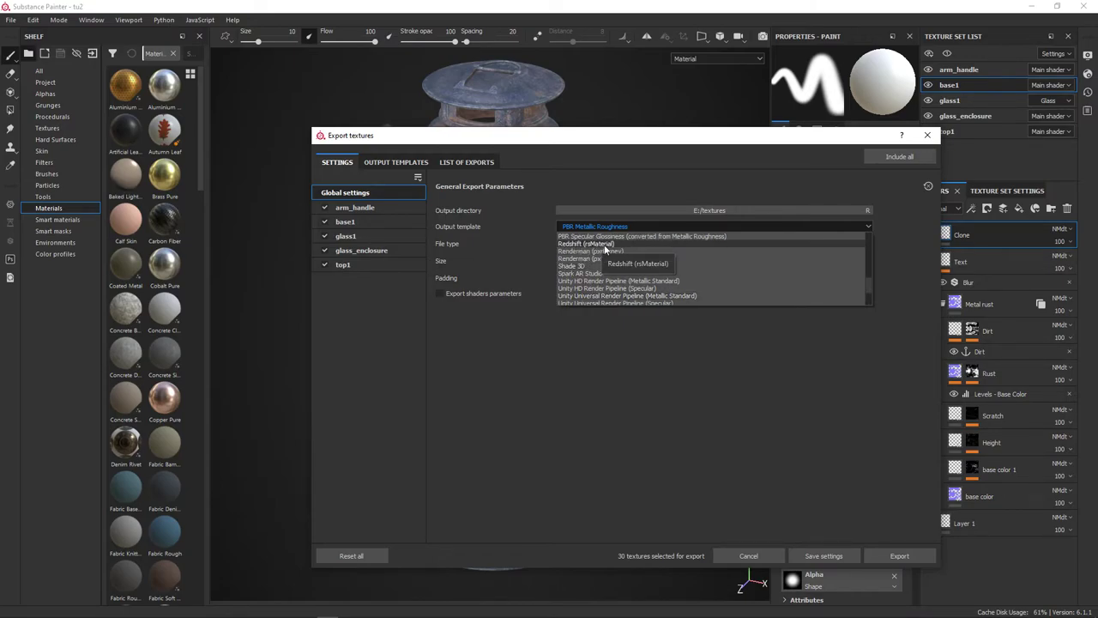
{"action": "scroll", "coordinate": [605, 253], "scroll_direction": "down", "scroll_amount": 6}
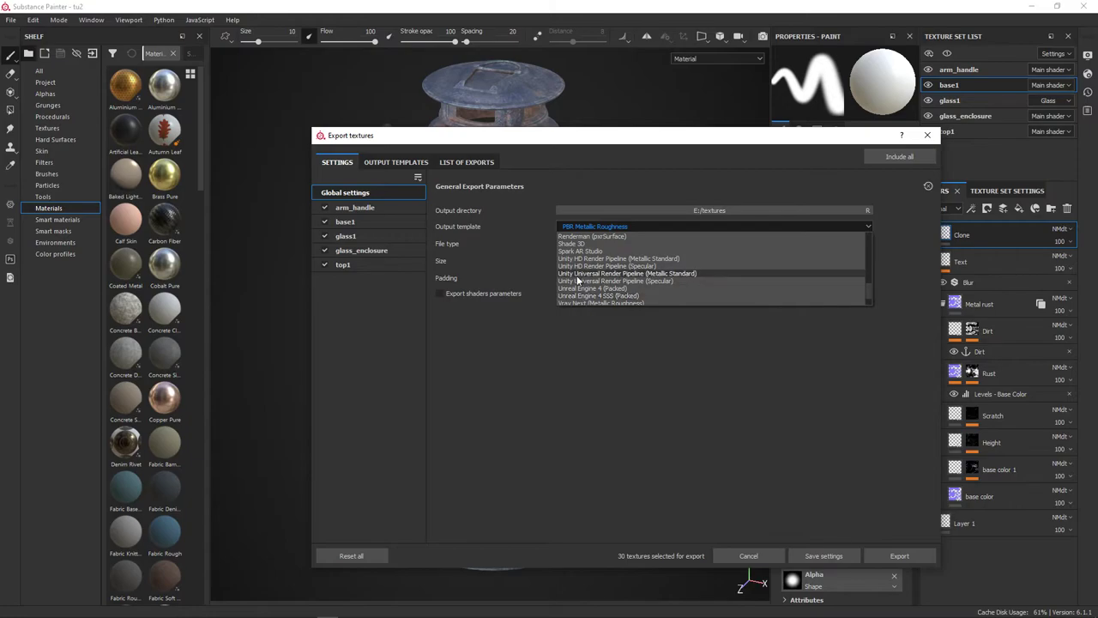
{"action": "scroll", "coordinate": [576, 276], "scroll_direction": "up", "scroll_amount": 2}
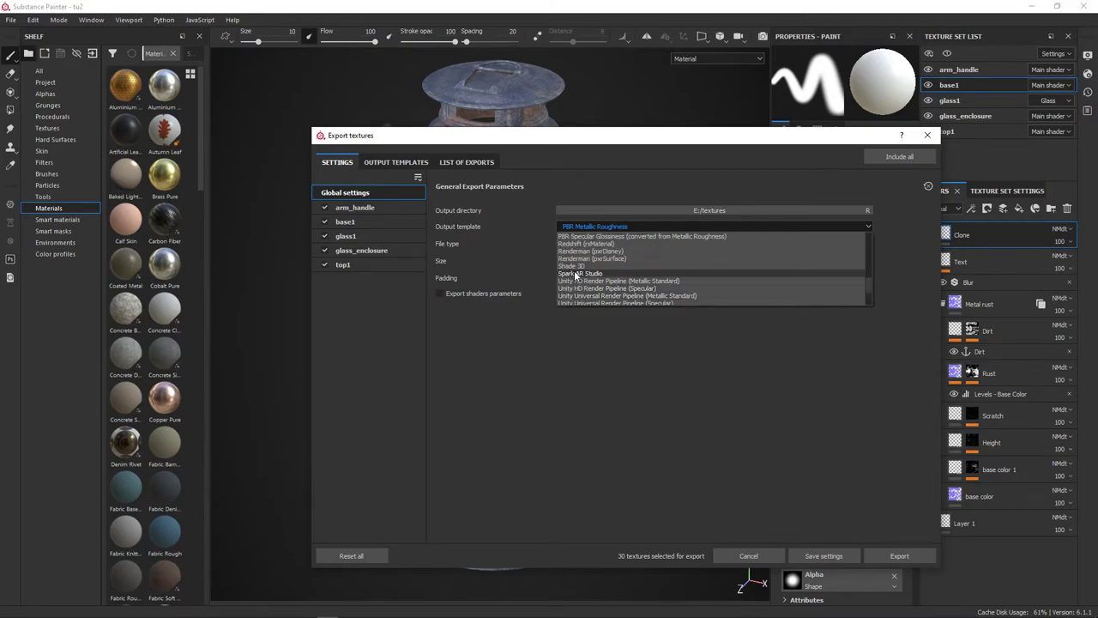
{"action": "scroll", "coordinate": [574, 270], "scroll_direction": "up", "scroll_amount": 1}
{"action": "scroll", "coordinate": [574, 273], "scroll_direction": "up", "scroll_amount": 1}
{"action": "scroll", "coordinate": [574, 273], "scroll_direction": "up", "scroll_amount": 1}
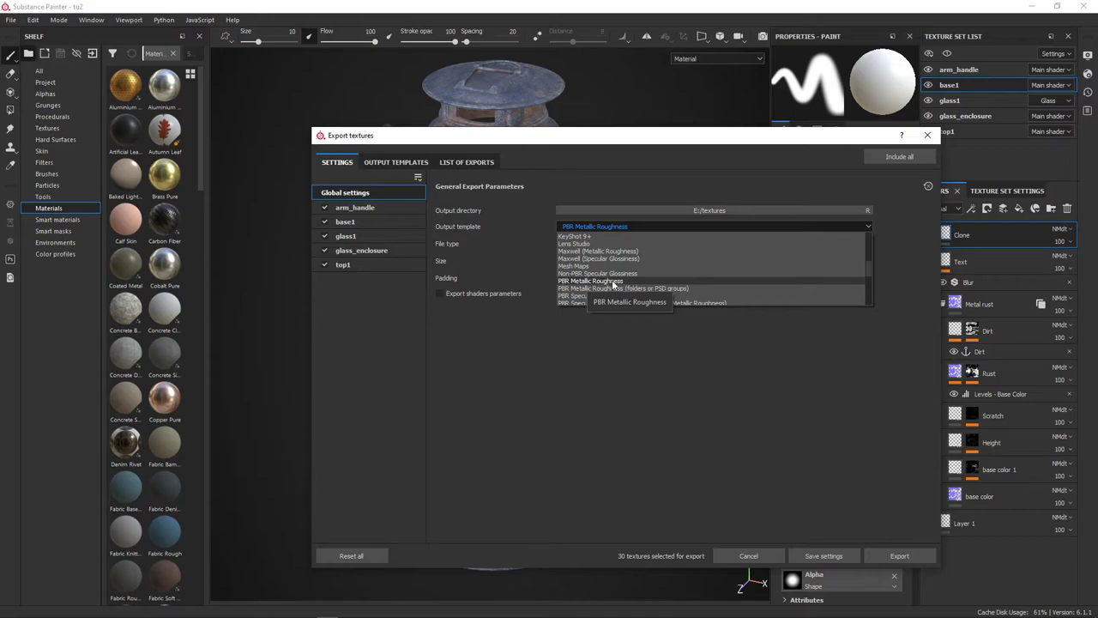
{"action": "scroll", "coordinate": [635, 282], "scroll_direction": "down", "scroll_amount": 1}
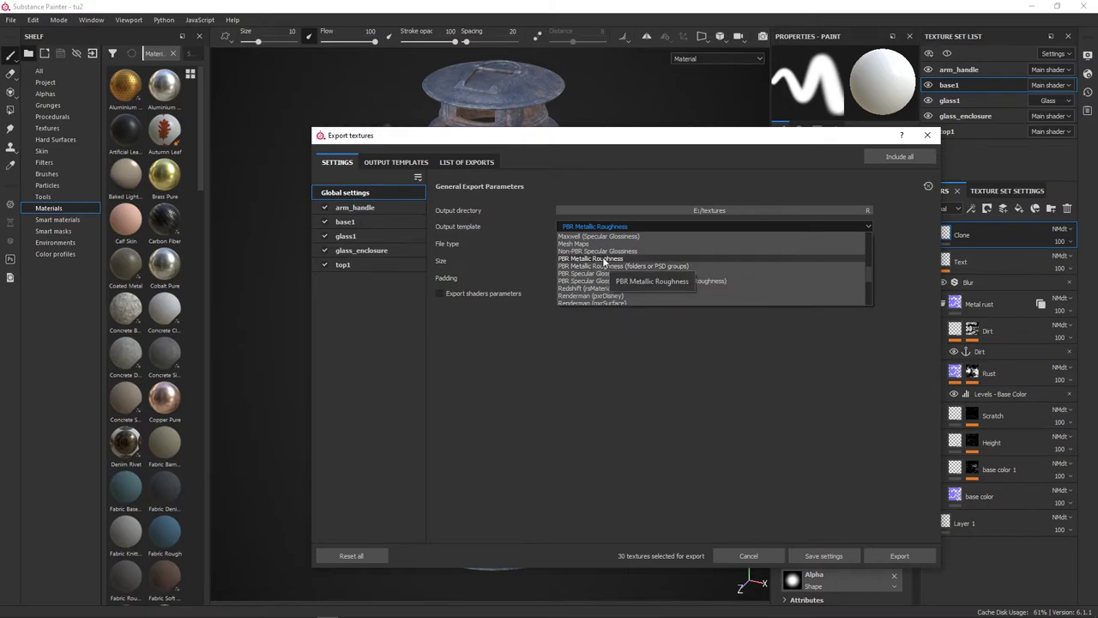
{"action": "scroll", "coordinate": [598, 259], "scroll_direction": "up", "scroll_amount": 2}
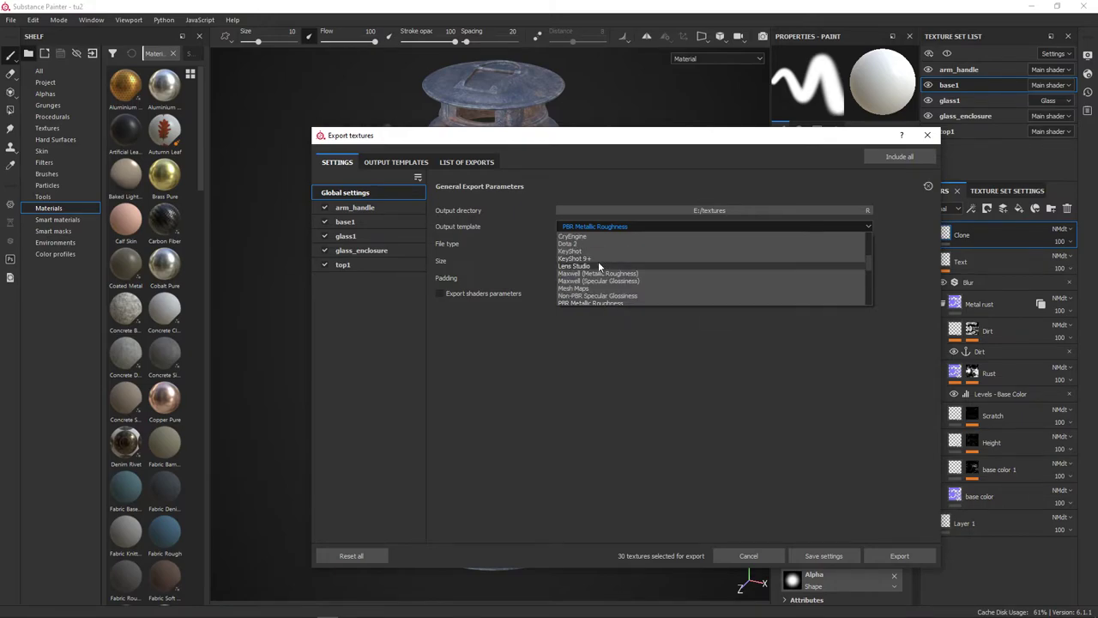
{"action": "scroll", "coordinate": [598, 261], "scroll_direction": "up", "scroll_amount": 2}
{"action": "scroll", "coordinate": [591, 279], "scroll_direction": "up", "scroll_amount": 1}
{"action": "scroll", "coordinate": [591, 280], "scroll_direction": "up", "scroll_amount": 1}
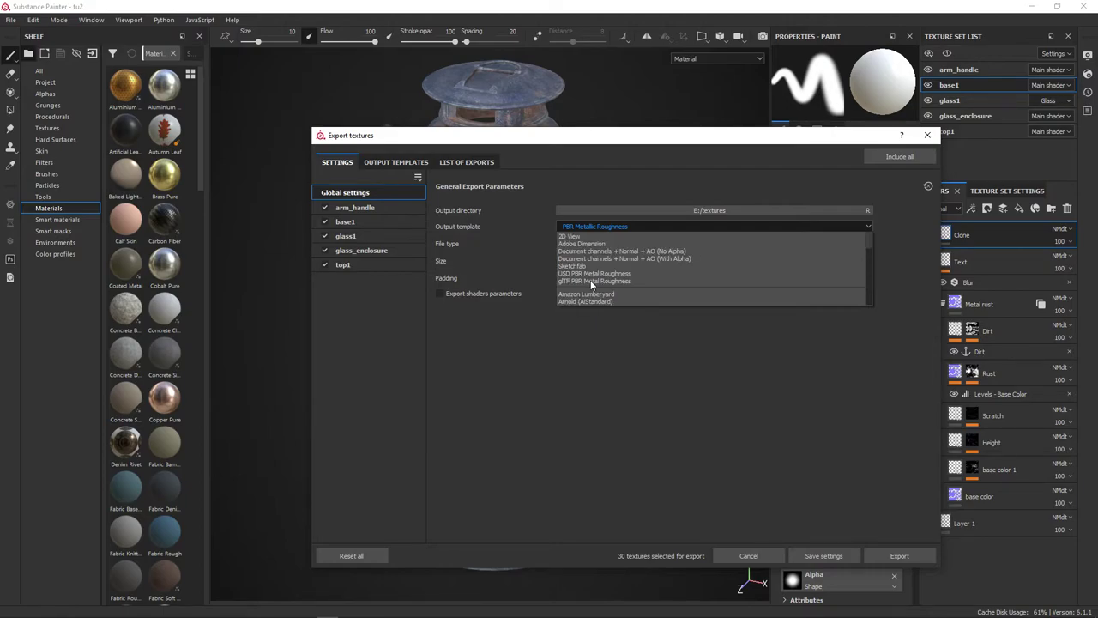
{"action": "scroll", "coordinate": [590, 280], "scroll_direction": "down", "scroll_amount": 3}
{"action": "scroll", "coordinate": [590, 280], "scroll_direction": "down", "scroll_amount": 1}
{"action": "scroll", "coordinate": [590, 281], "scroll_direction": "down", "scroll_amount": 1}
{"action": "scroll", "coordinate": [587, 281], "scroll_direction": "down", "scroll_amount": 1}
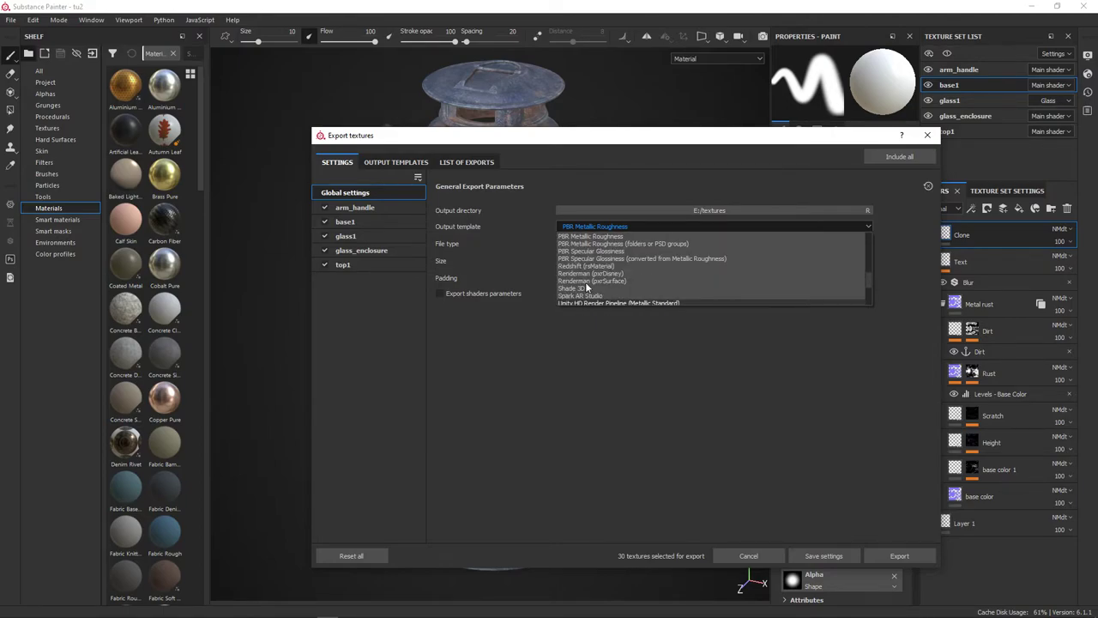
{"action": "scroll", "coordinate": [585, 282], "scroll_direction": "down", "scroll_amount": 1}
{"action": "left_click", "coordinate": [581, 268]}
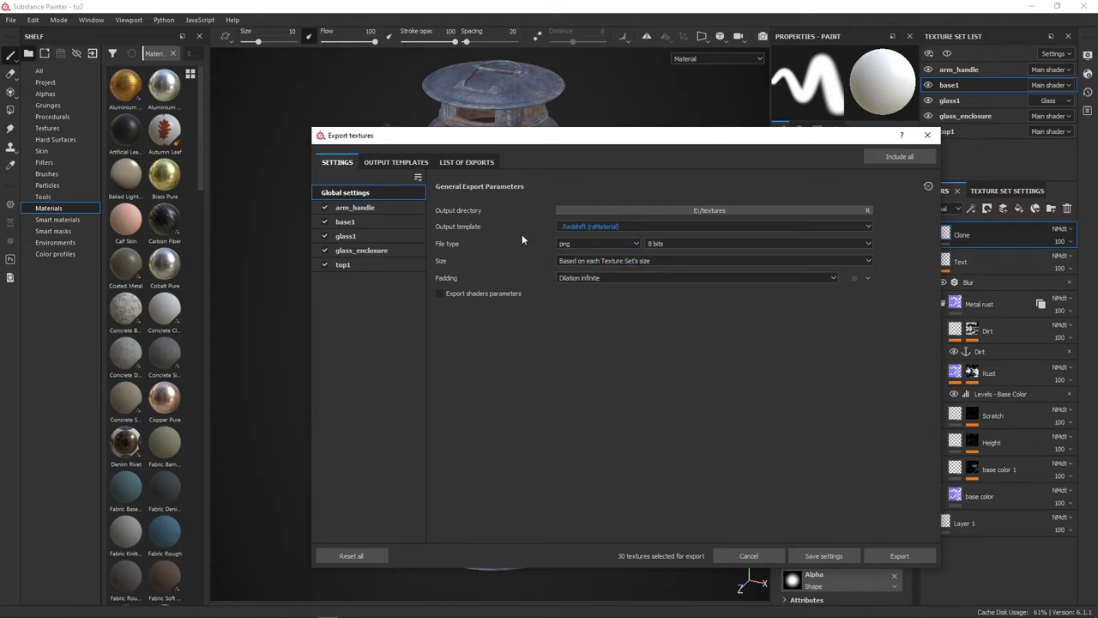
{"action": "left_click", "coordinate": [592, 243]}
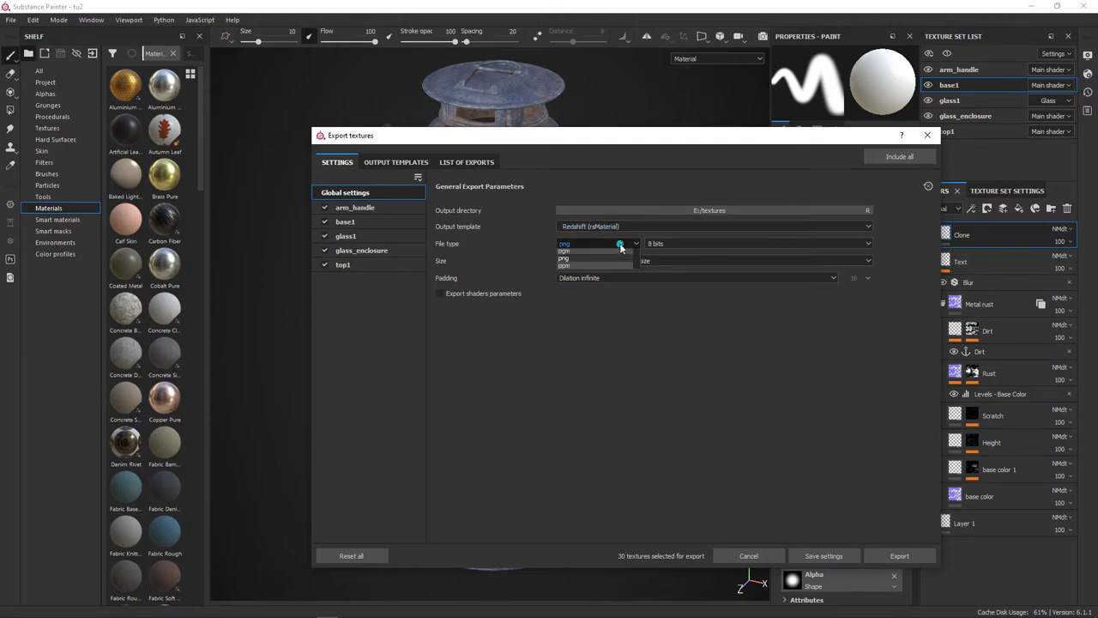
{"action": "scroll", "coordinate": [575, 283], "scroll_direction": "down", "scroll_amount": 2}
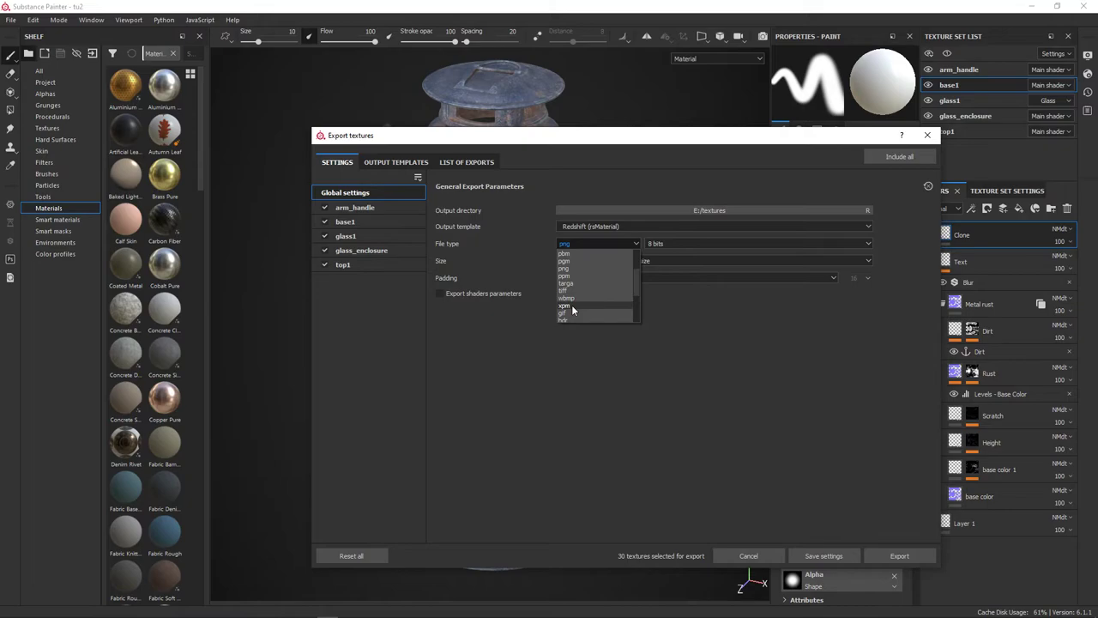
{"action": "scroll", "coordinate": [578, 308], "scroll_direction": "down", "scroll_amount": 1}
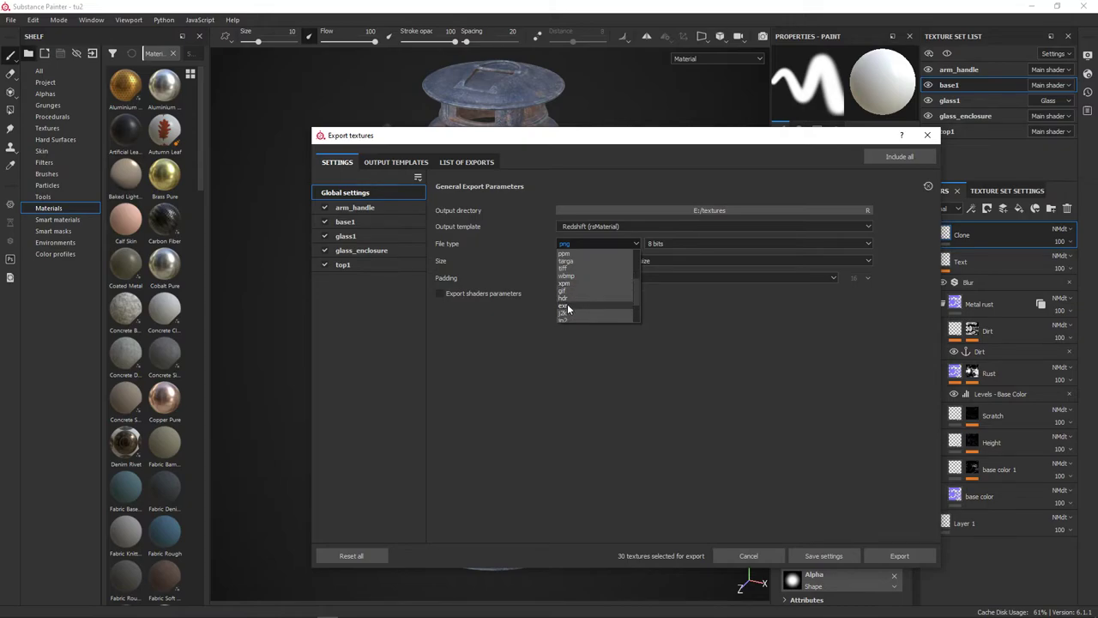
{"action": "left_click", "coordinate": [716, 315]}
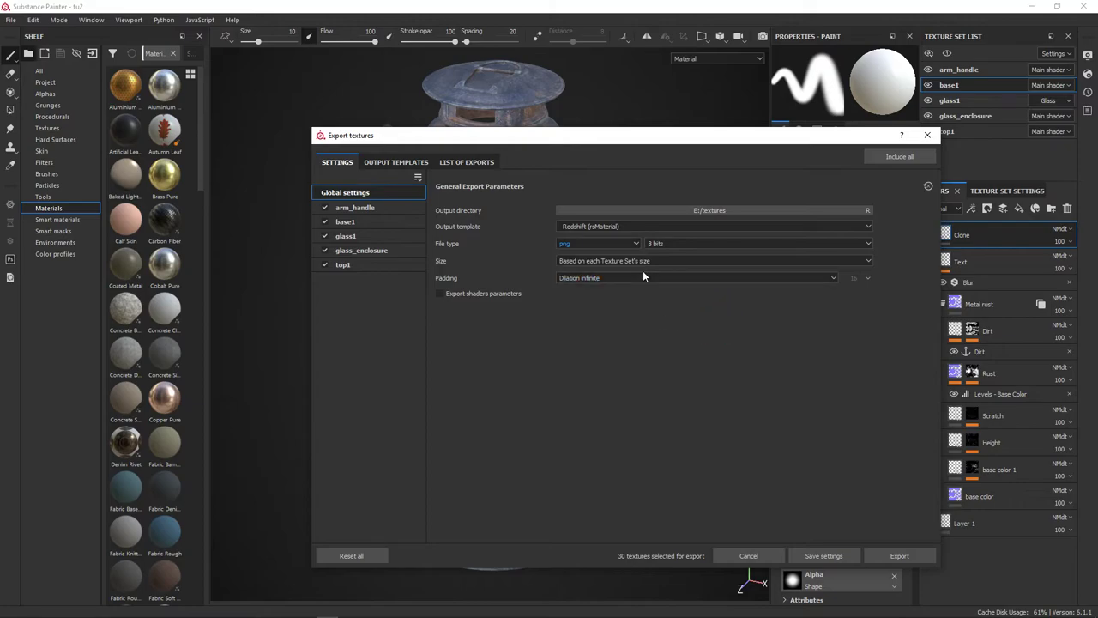
{"action": "left_click", "coordinate": [663, 245]}
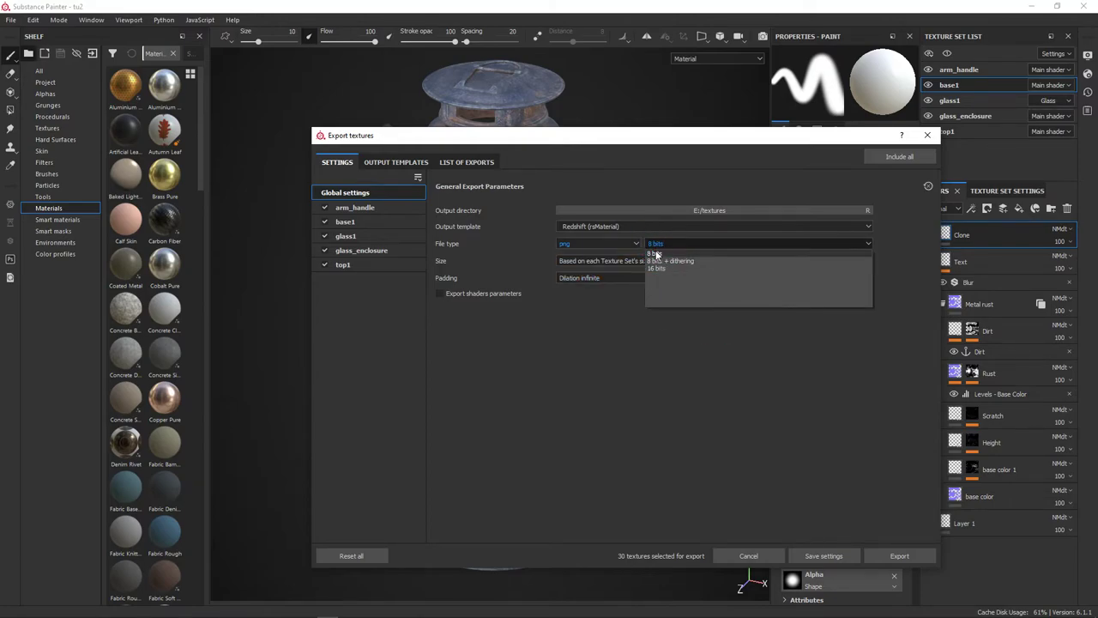
{"action": "left_click", "coordinate": [594, 331]}
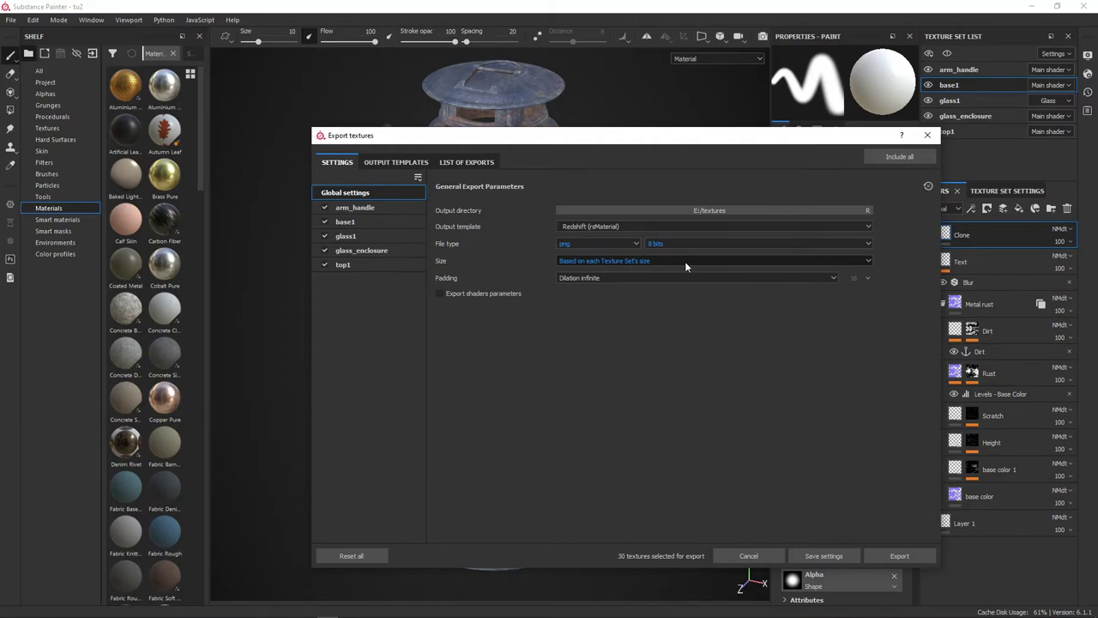
{"action": "left_click_drag", "start_coordinate": [829, 142], "coordinate": [622, 165]}
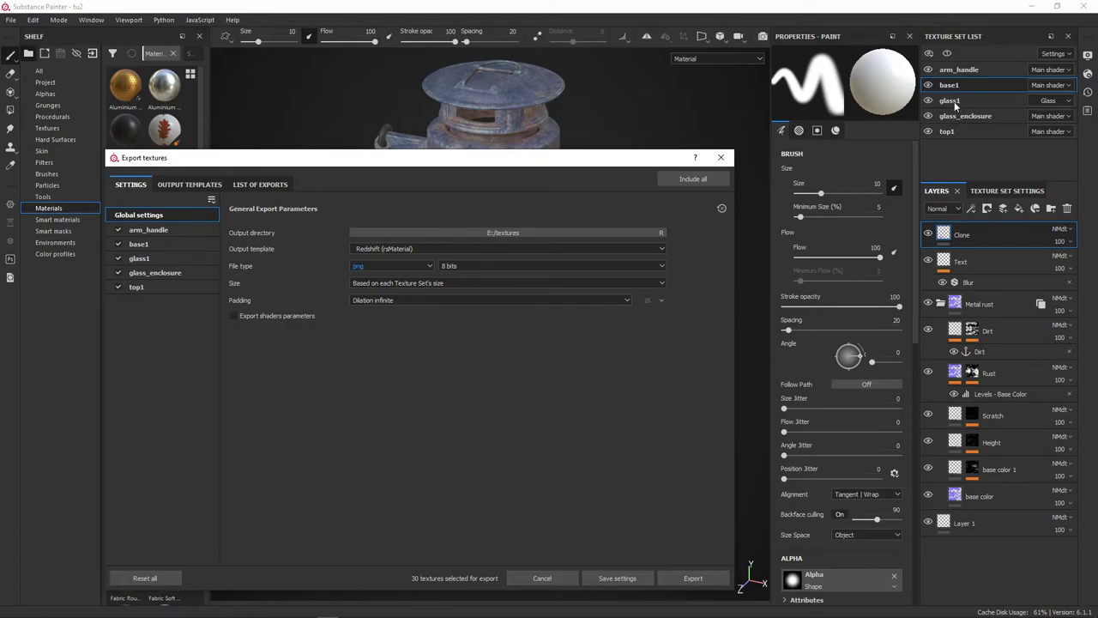
{"action": "left_click_drag", "start_coordinate": [605, 163], "coordinate": [803, 130]}
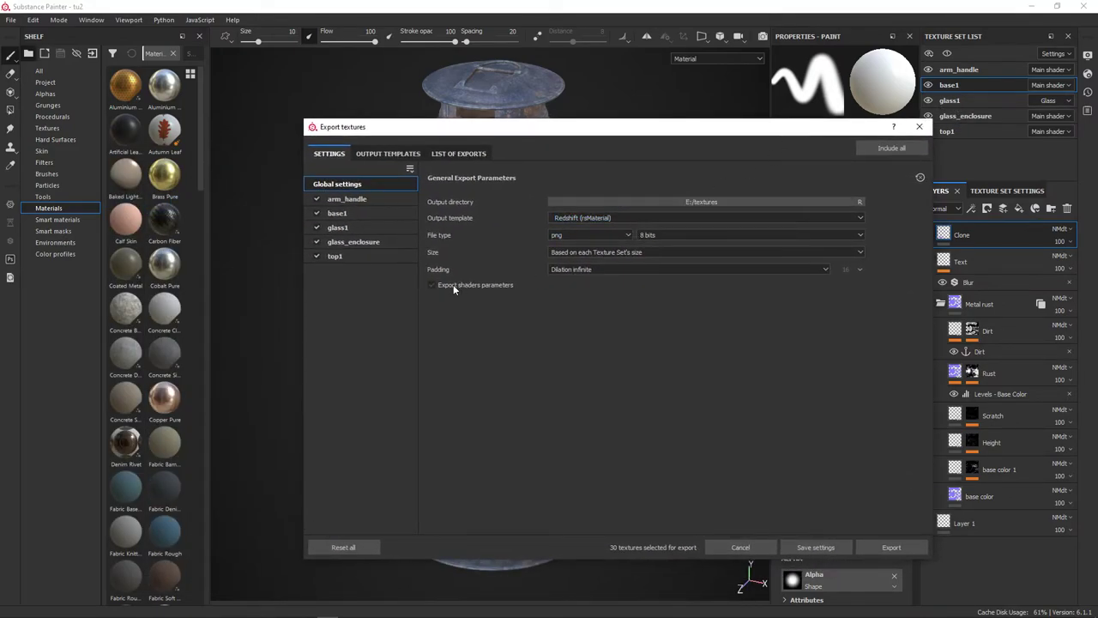
{"action": "left_click", "coordinate": [581, 270]}
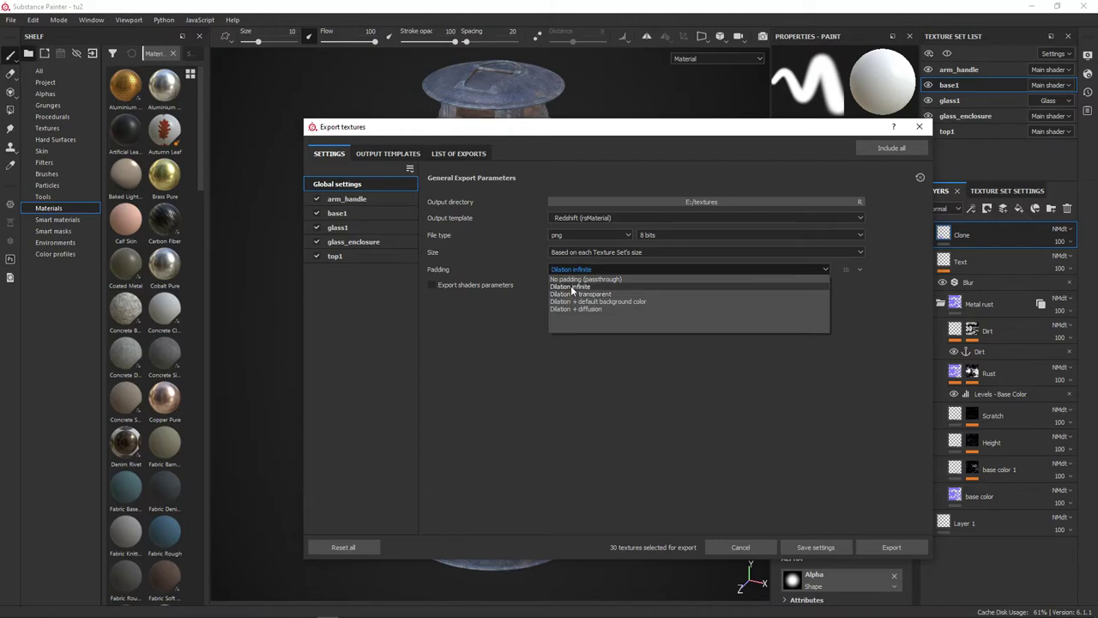
{"action": "left_click", "coordinate": [577, 345]}
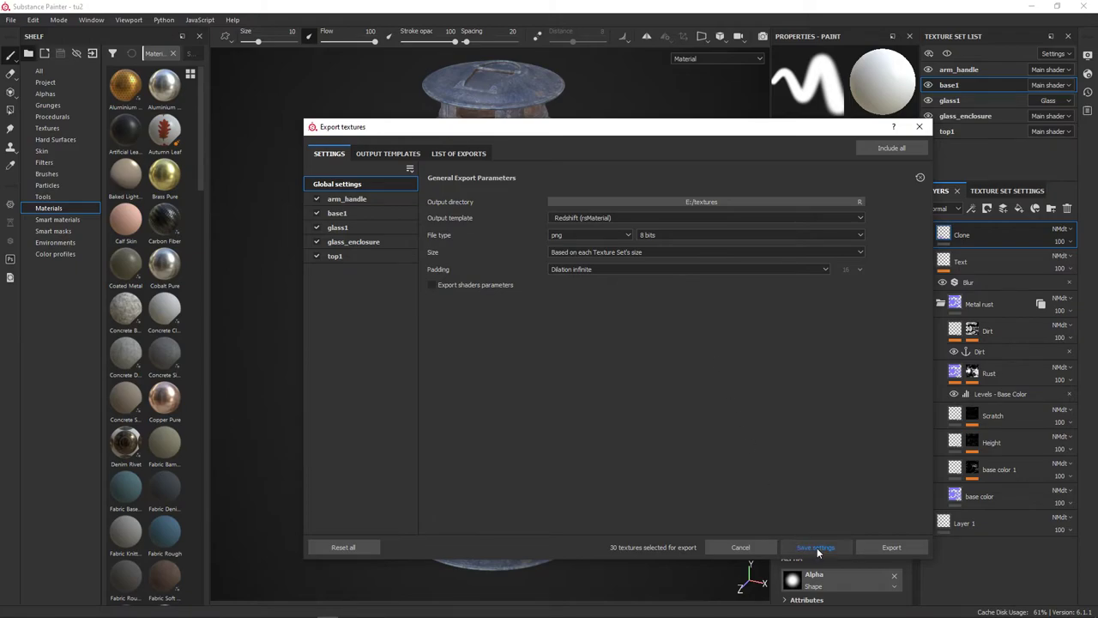
Export the lantern's Redshift PNG maps to E:\textures, opening the folder in File Explorer
{"action": "left_click", "coordinate": [892, 547]}
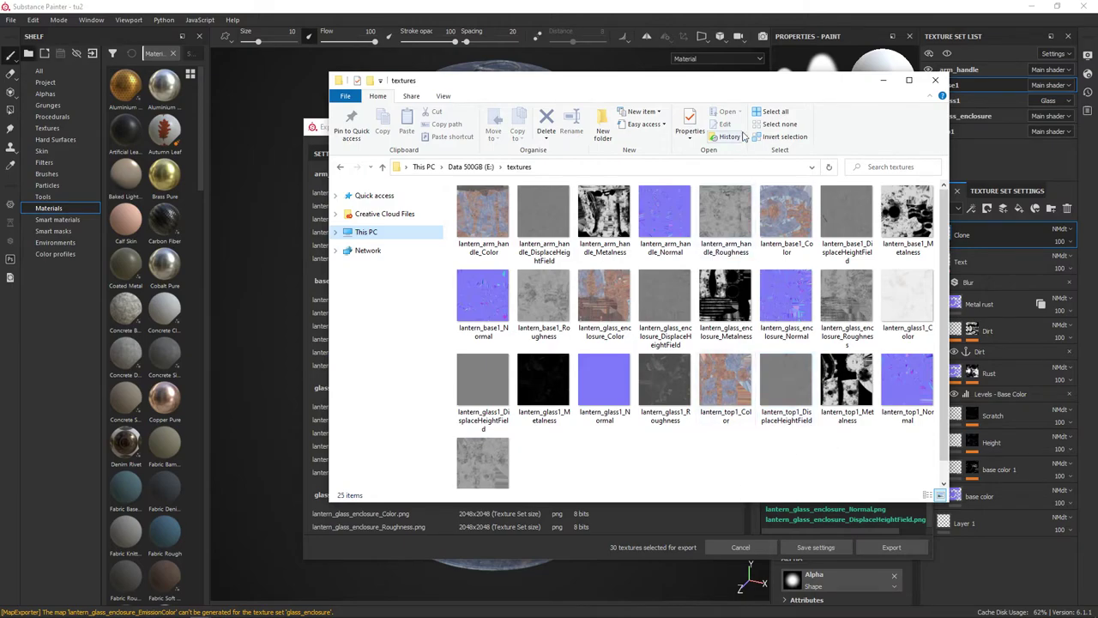
Select the lantern_arm_handle Metalness, Normal and Roughness maps to check their file sizes
{"action": "left_click_drag", "start_coordinate": [747, 94], "coordinate": [640, 86]}
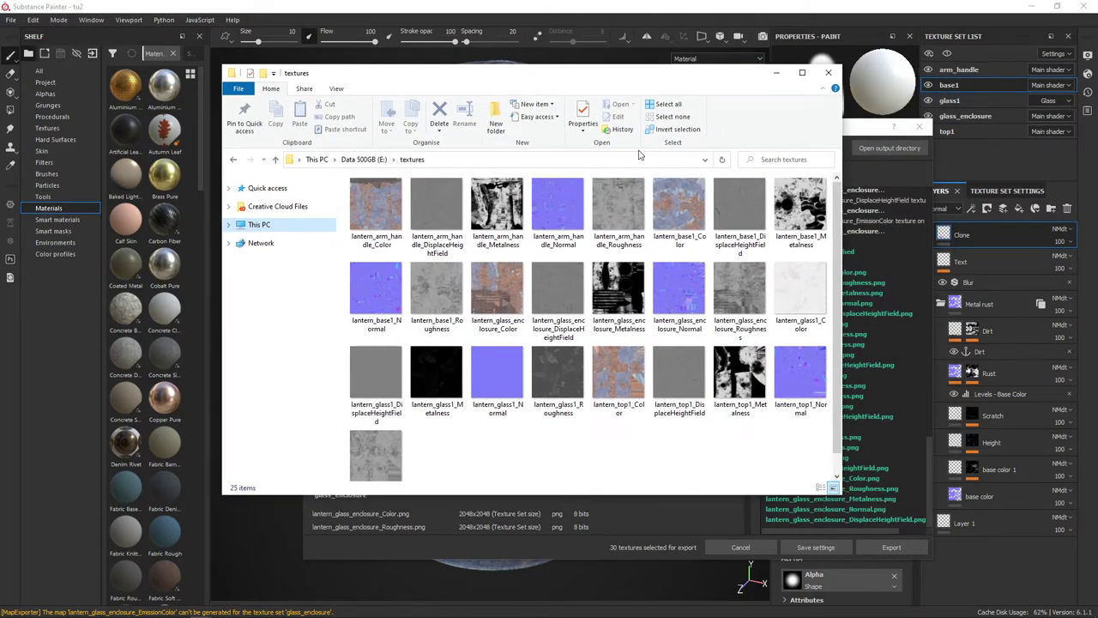
{"action": "left_click", "coordinate": [378, 214]}
{"action": "left_click", "coordinate": [437, 218]}
{"action": "left_click", "coordinate": [513, 225]}
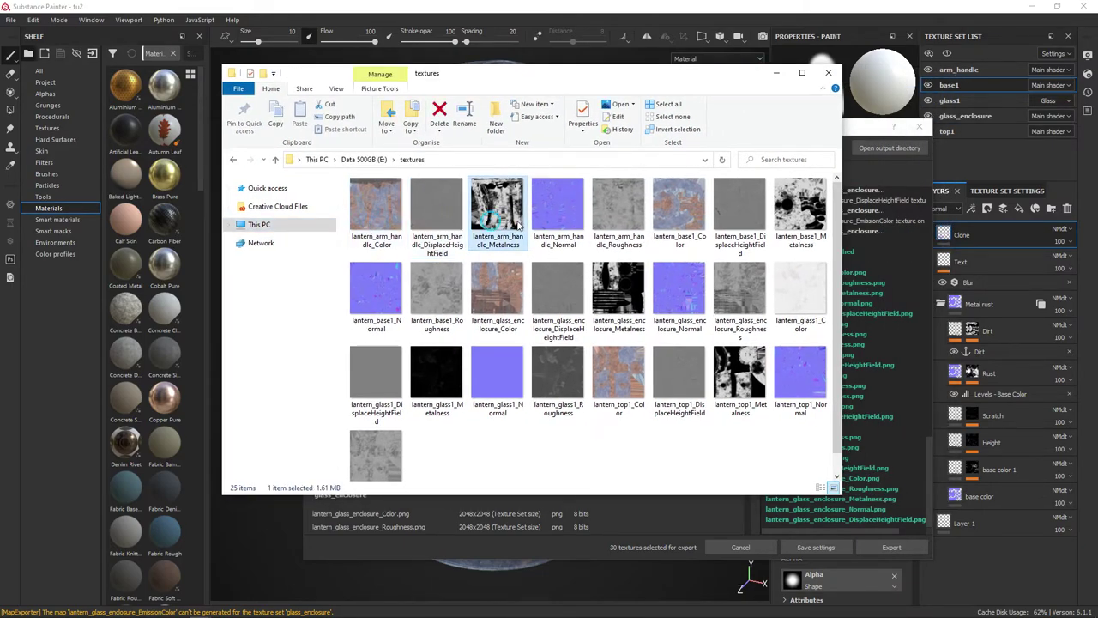
{"action": "left_click", "coordinate": [567, 219]}
{"action": "left_click", "coordinate": [632, 218]}
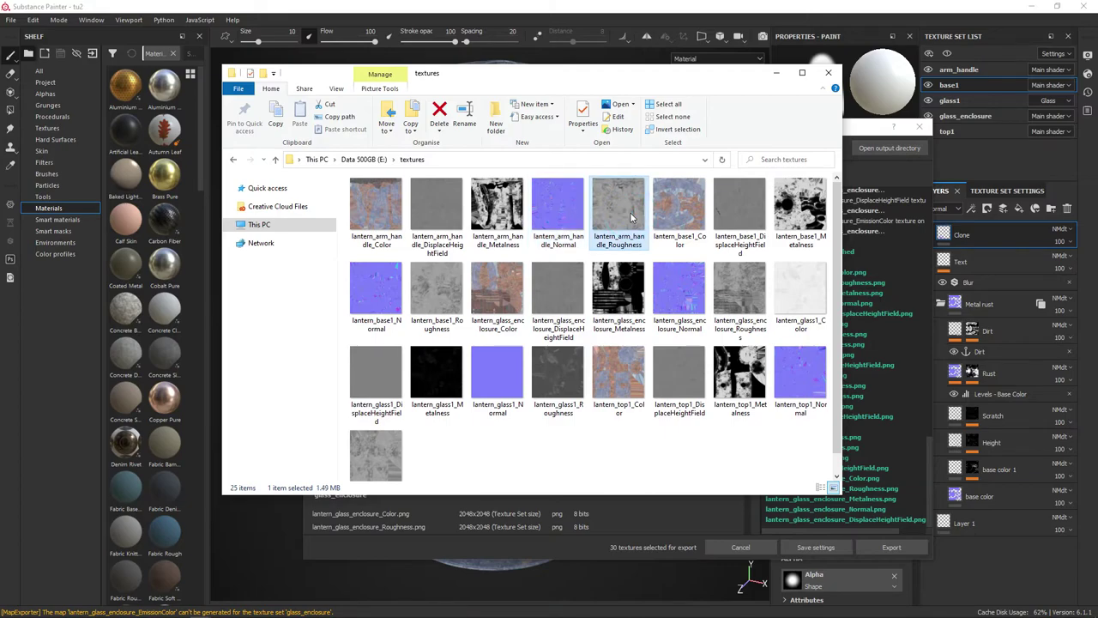
Show the textures as extra large icons and maximize the Explorer window
{"action": "left_click", "coordinate": [334, 89]}
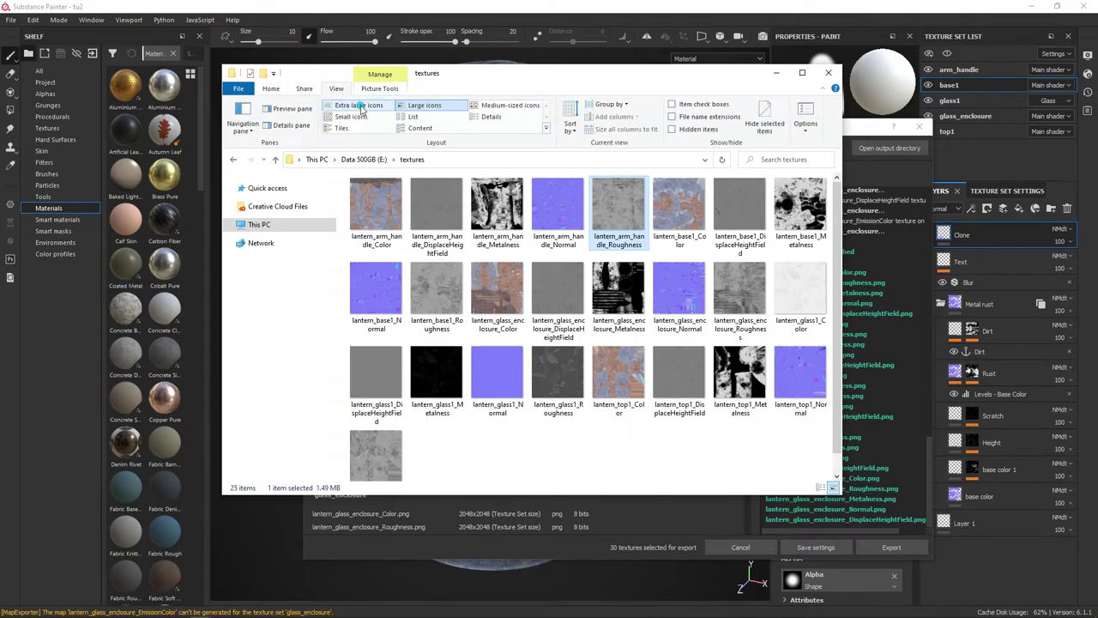
{"action": "left_click", "coordinate": [360, 106]}
{"action": "left_click", "coordinate": [802, 72]}
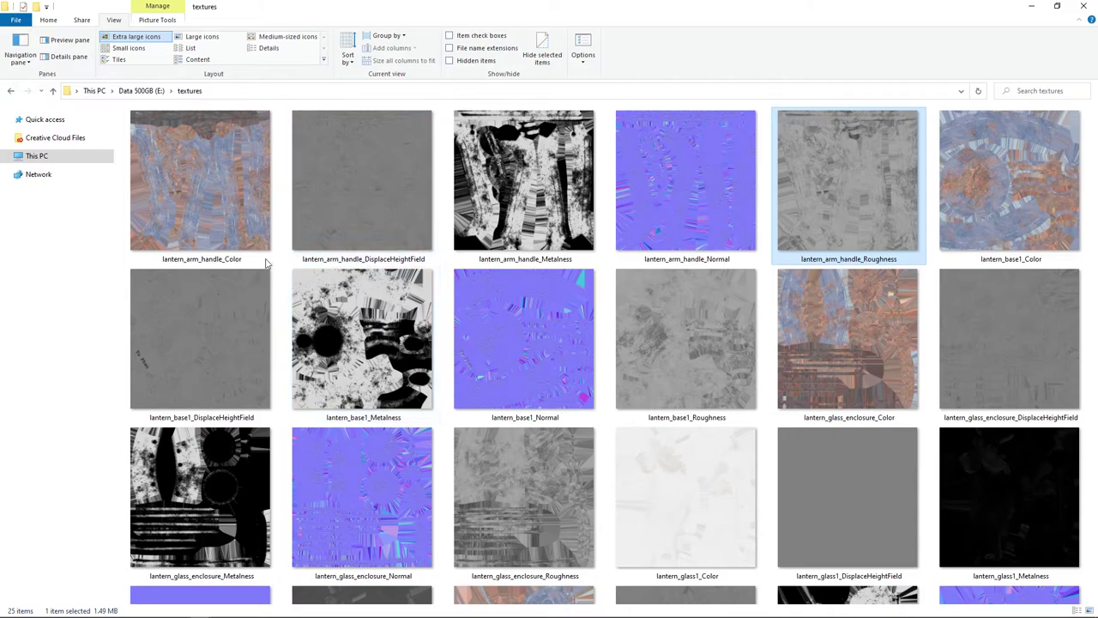
Check the Color, DisplaceHeightField, Metalness, Normal and Roughness maps' details, confirming 2048 x 2048 PNG
{"action": "left_click", "coordinate": [220, 255]}
{"action": "left_click", "coordinate": [382, 234]}
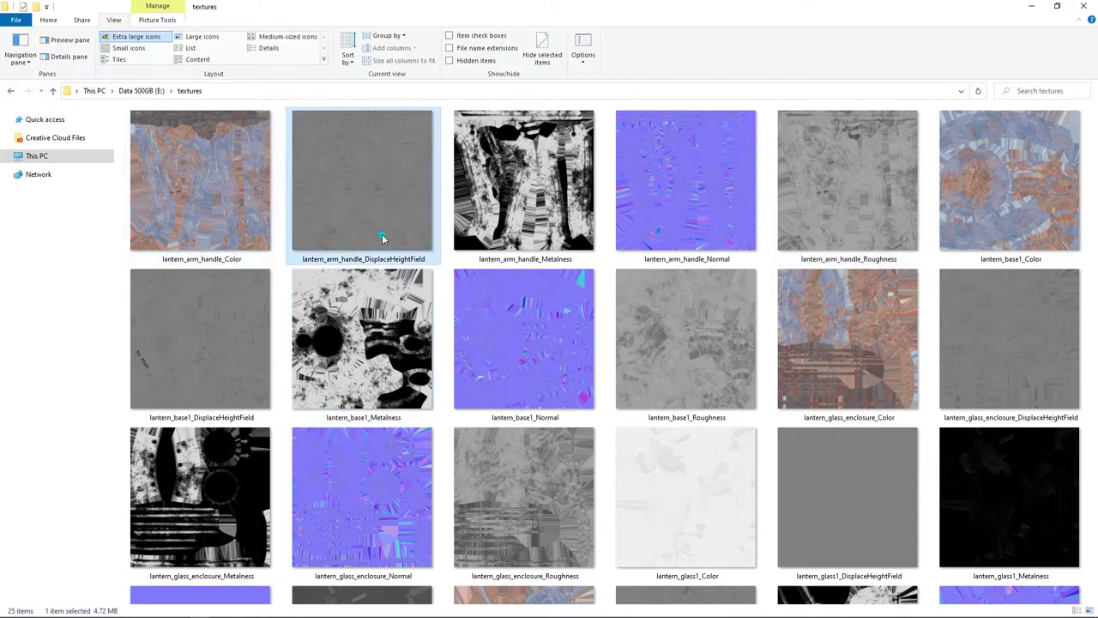
{"action": "mouse_move", "coordinate": [406, 266]}
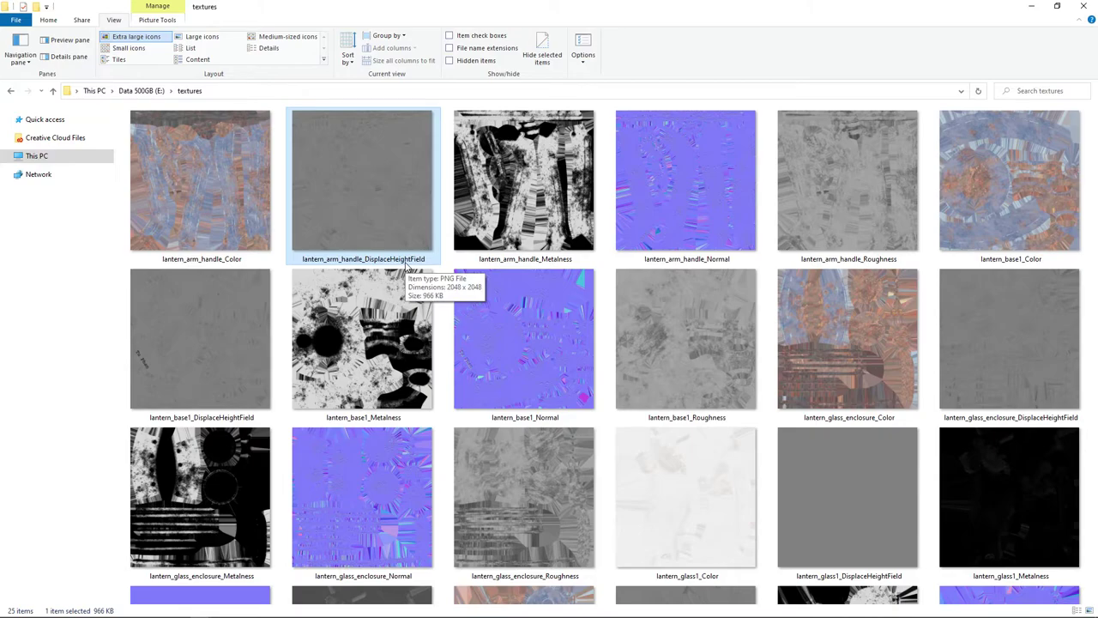
{"action": "left_click", "coordinate": [536, 240]}
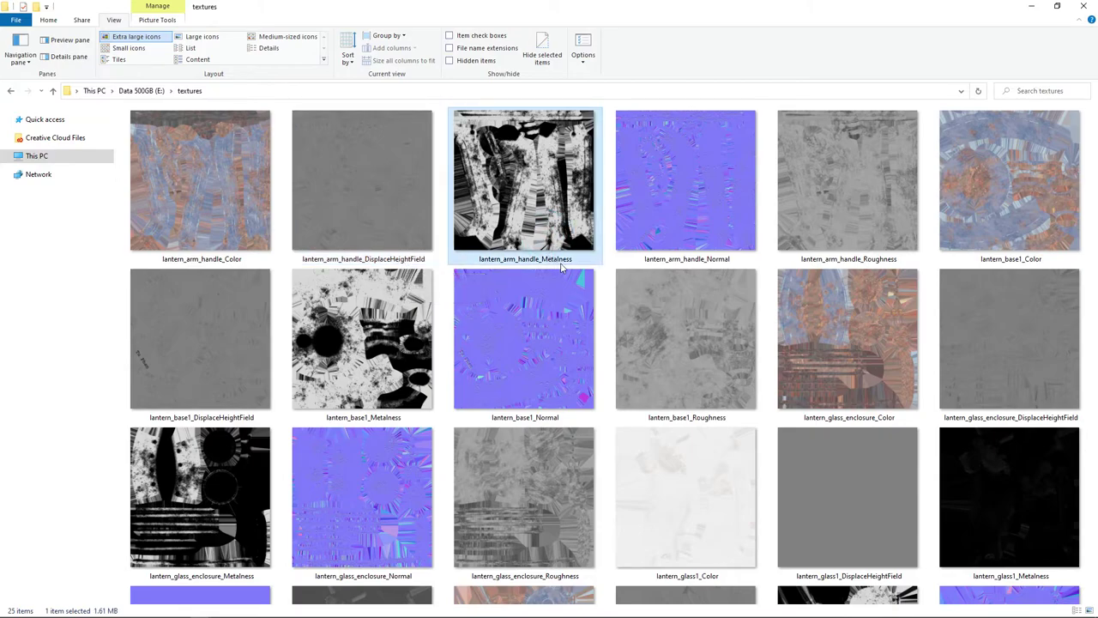
{"action": "left_click", "coordinate": [631, 236]}
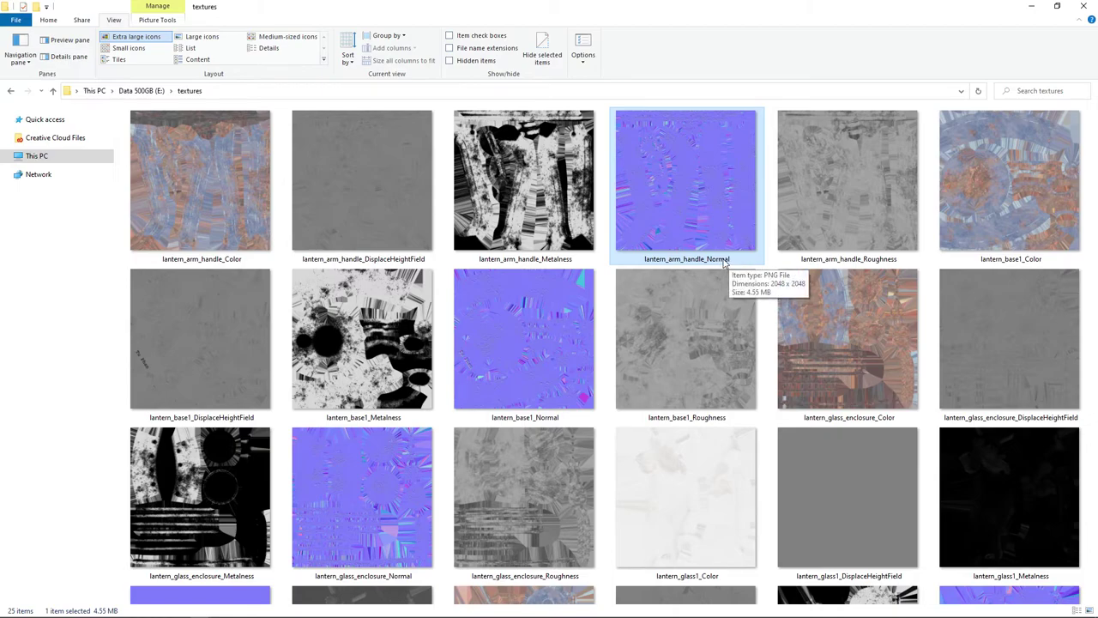
{"action": "left_click", "coordinate": [853, 240]}
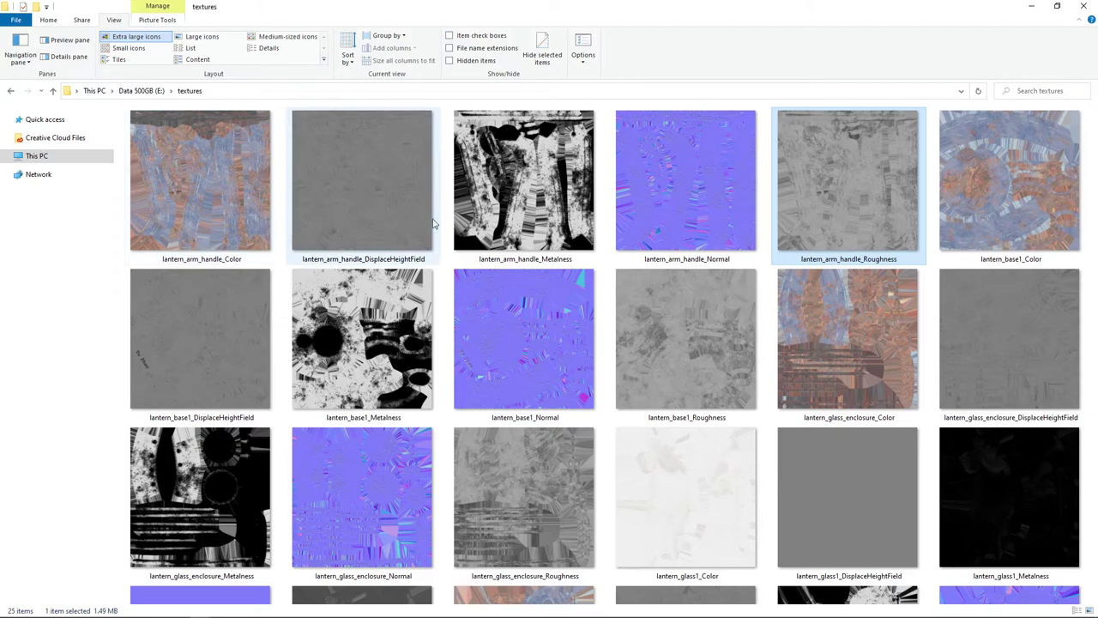
Compare the Color and Roughness file sizes, then return to Substance Painter and close the export settings
{"action": "left_click", "coordinate": [244, 204]}
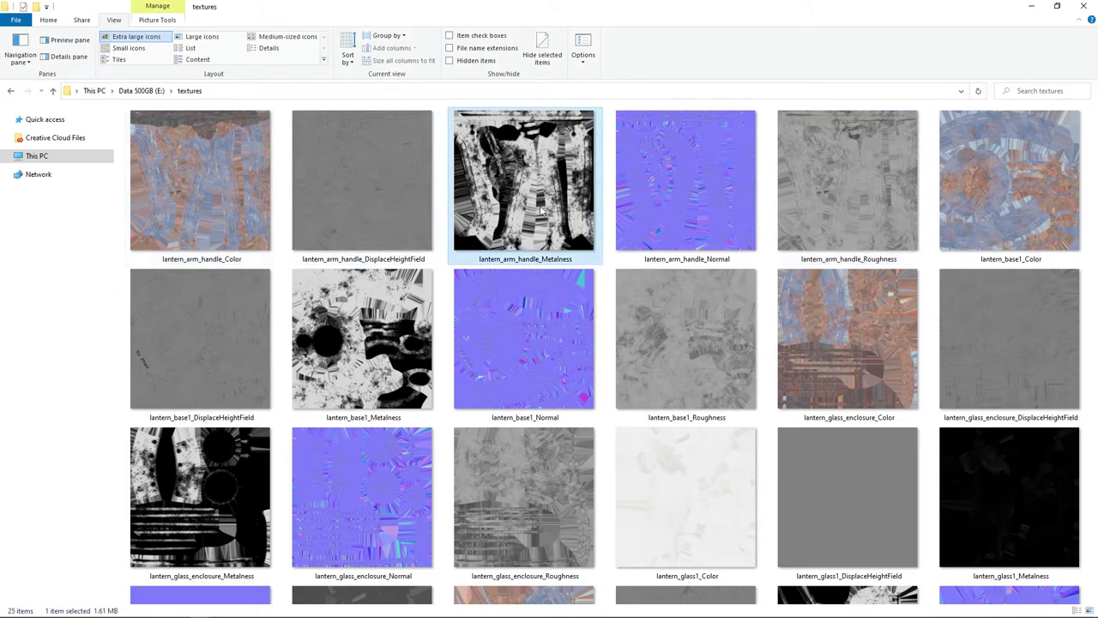
{"action": "left_click", "coordinate": [796, 200]}
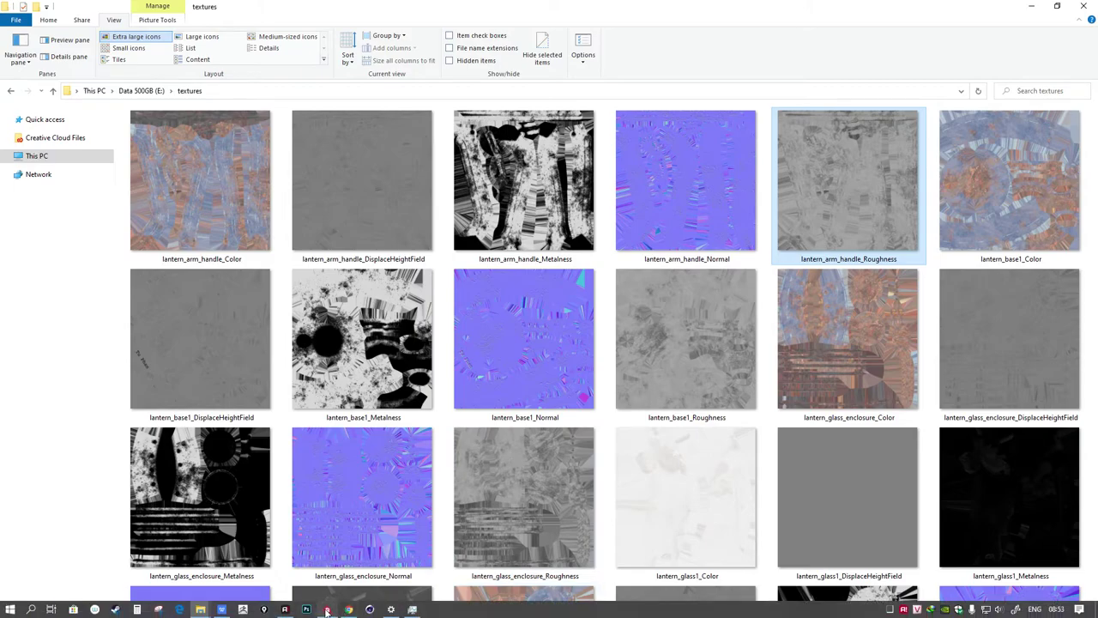
{"action": "left_click", "coordinate": [326, 609]}
{"action": "left_click", "coordinate": [919, 126]}
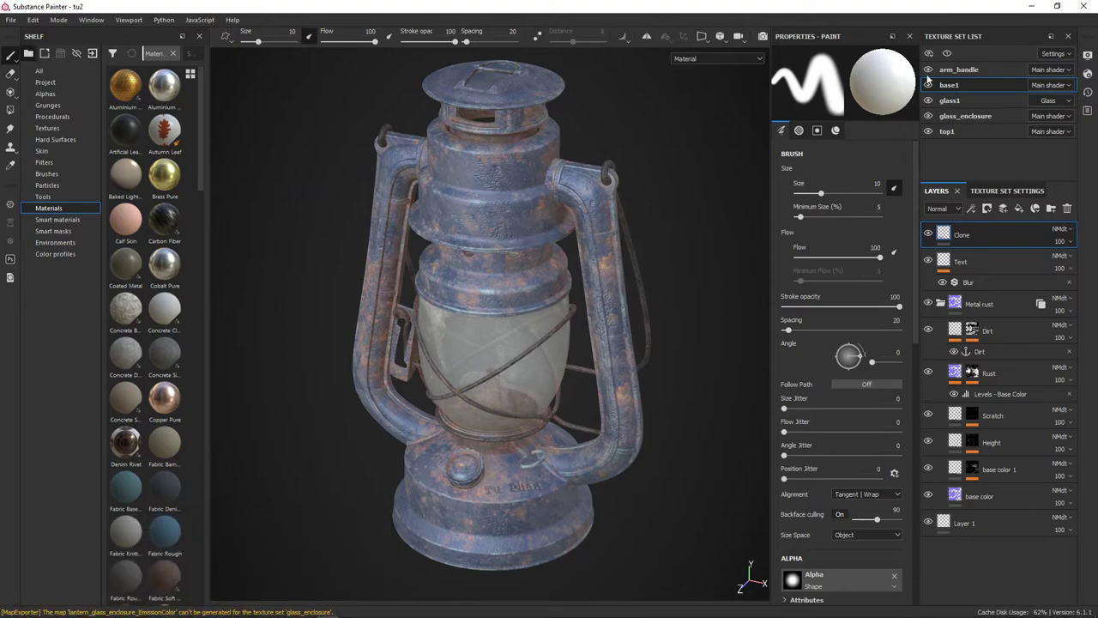
Reopen Export textures from the File menu and inspect the PBR Metallic Roughness preset's outputs
{"action": "left_click", "coordinate": [10, 20]}
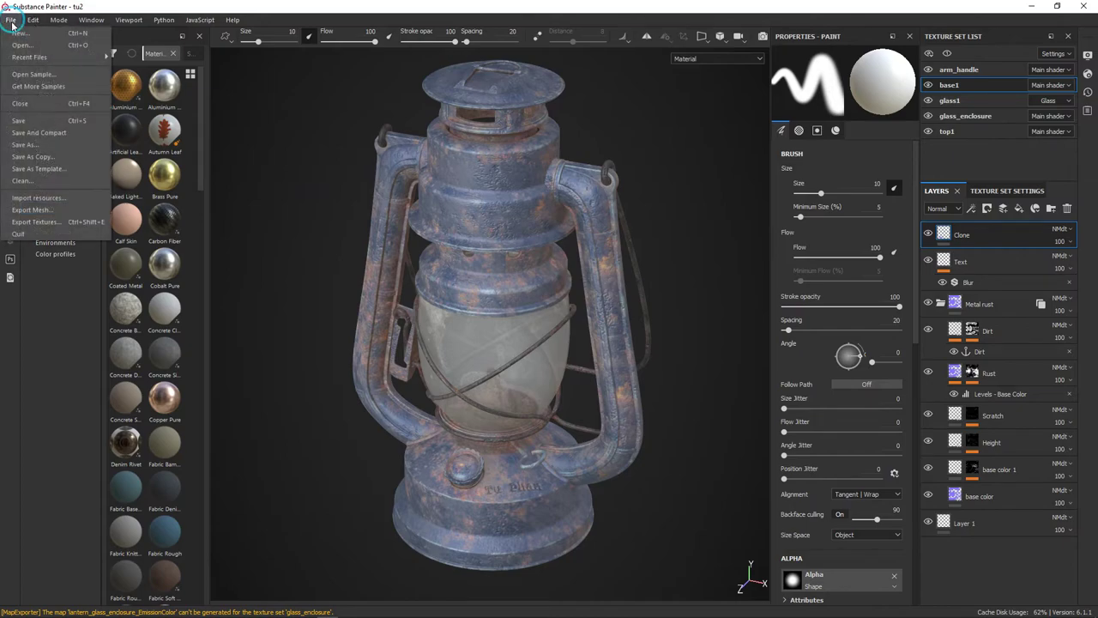
{"action": "left_click", "coordinate": [34, 222]}
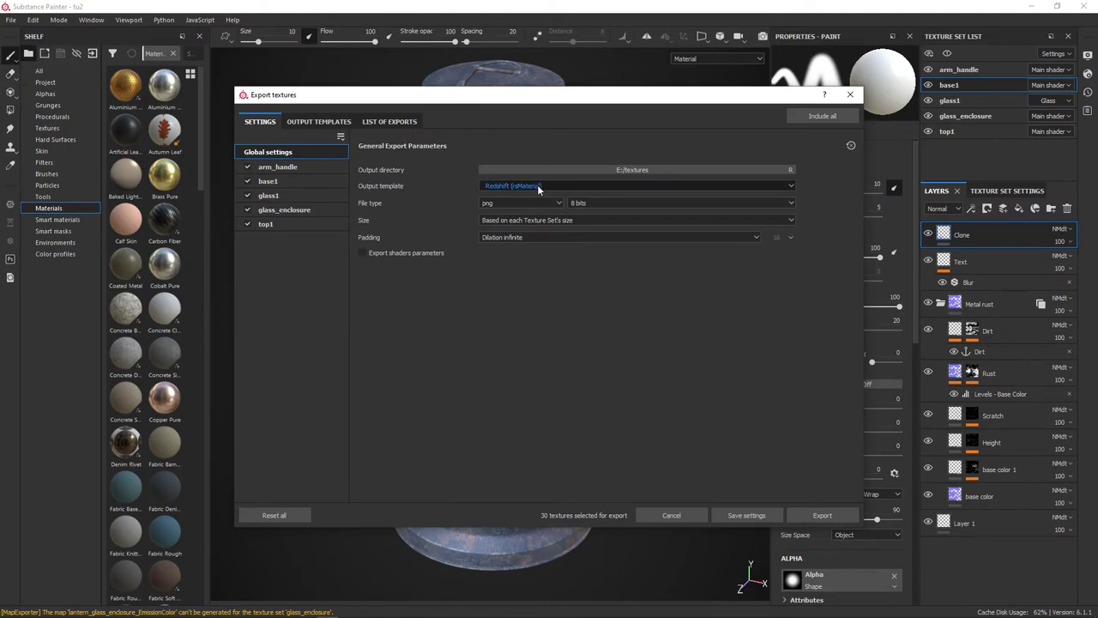
{"action": "left_click", "coordinate": [318, 120]}
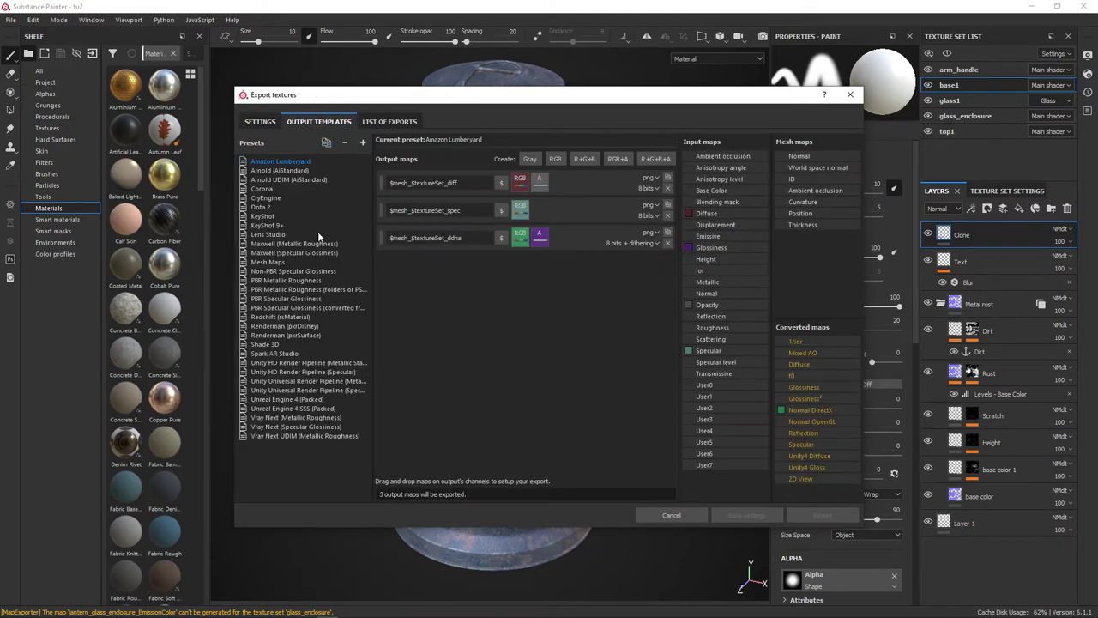
{"action": "left_click", "coordinate": [287, 281]}
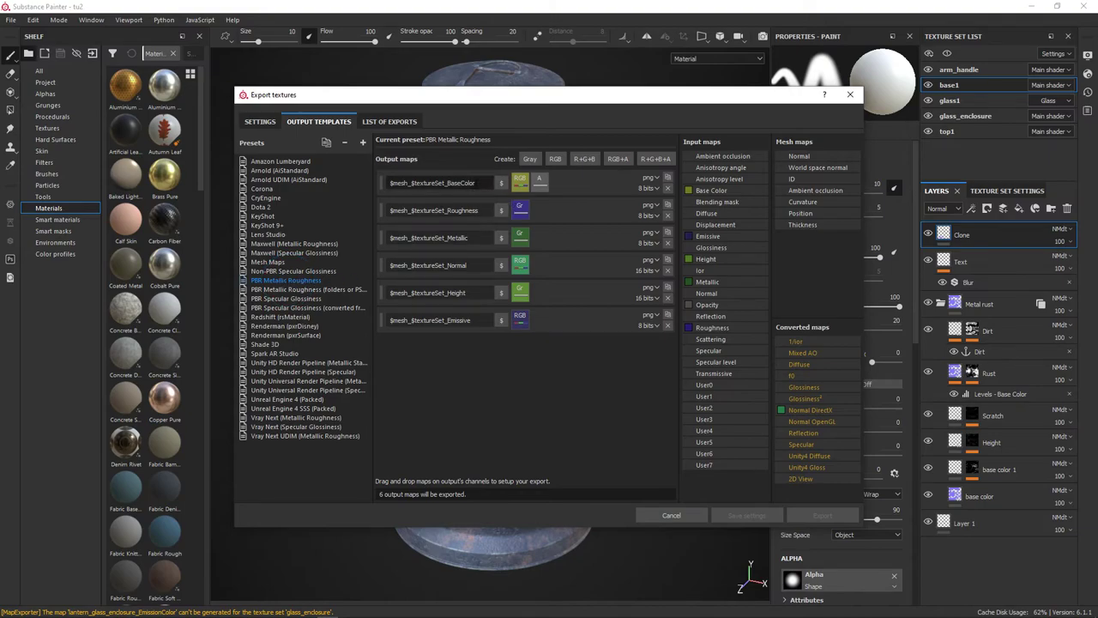
Return to Redshift (rsMaterial), review the list of exports, and close the export window
{"action": "mouse_move", "coordinate": [479, 210]}
{"action": "left_mouse_down"}
{"action": "mouse_move", "coordinate": [447, 211]}
{"action": "mouse_move", "coordinate": [442, 293]}
{"action": "mouse_move", "coordinate": [457, 320]}
{"action": "left_mouse_up"}
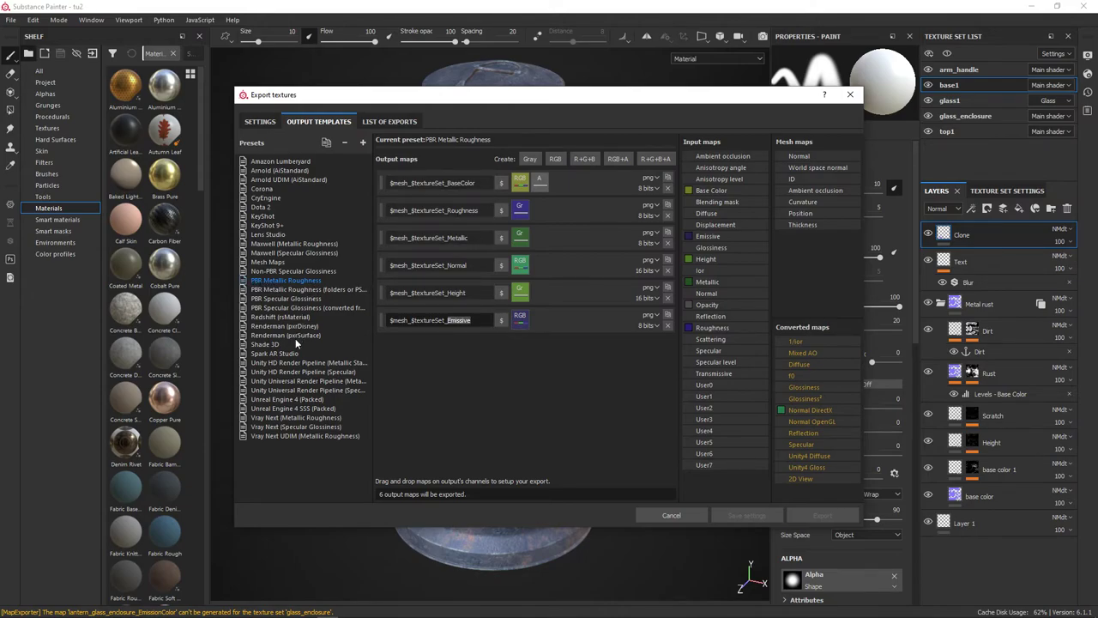
{"action": "left_click", "coordinate": [269, 318]}
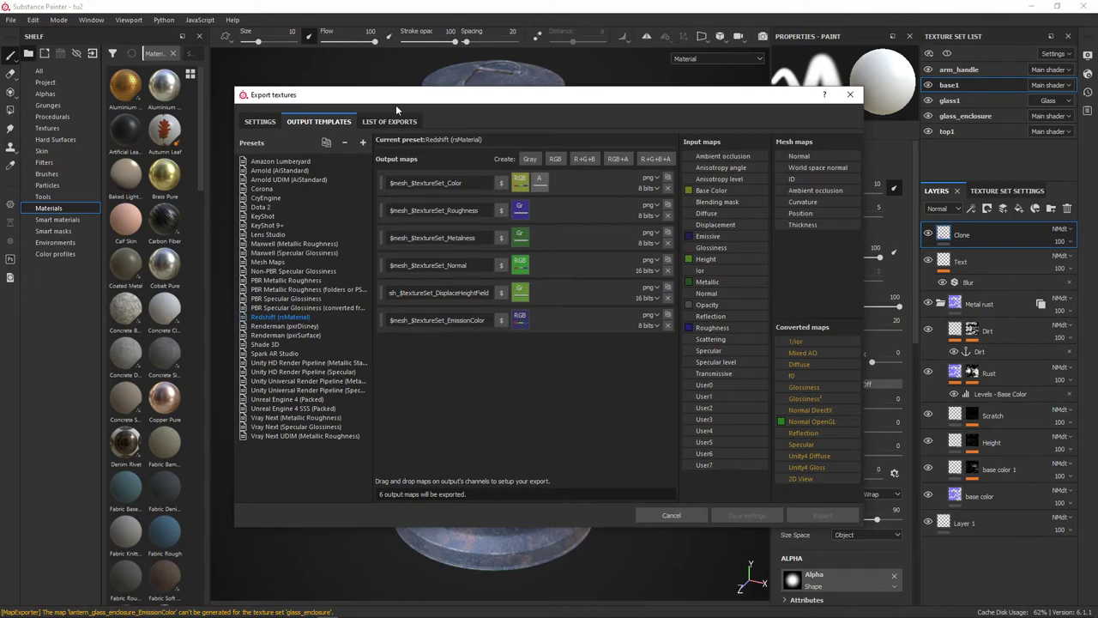
{"action": "left_click", "coordinate": [391, 123]}
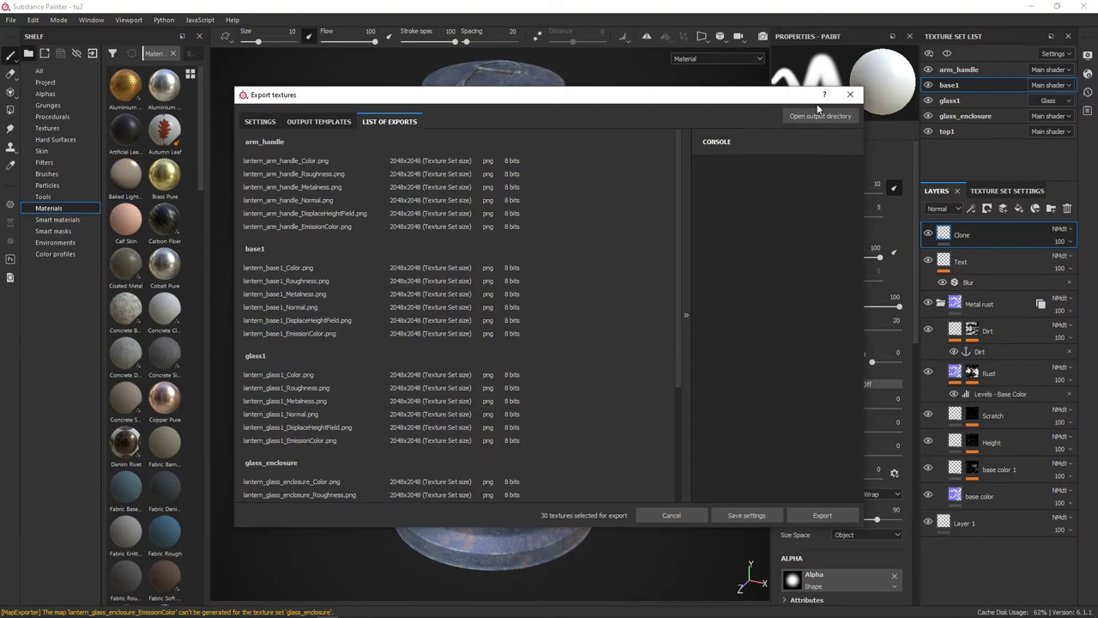
{"action": "left_click", "coordinate": [850, 94]}
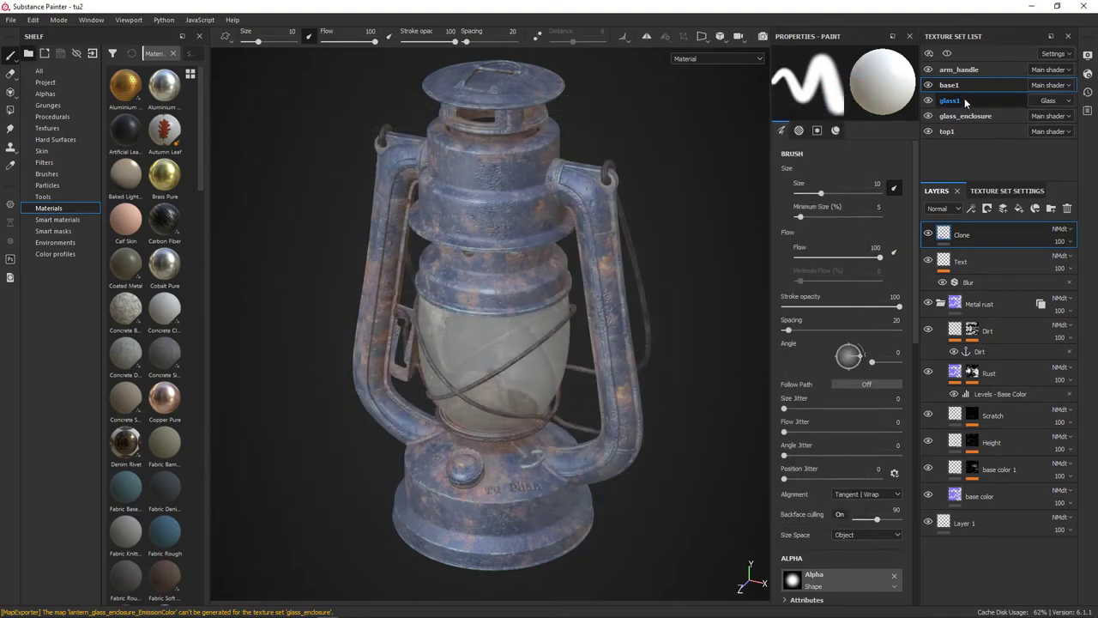
Select the glass1 texture set and look through its shader settings without changing them
{"action": "left_click", "coordinate": [965, 101]}
{"action": "left_click", "coordinate": [1088, 75]}
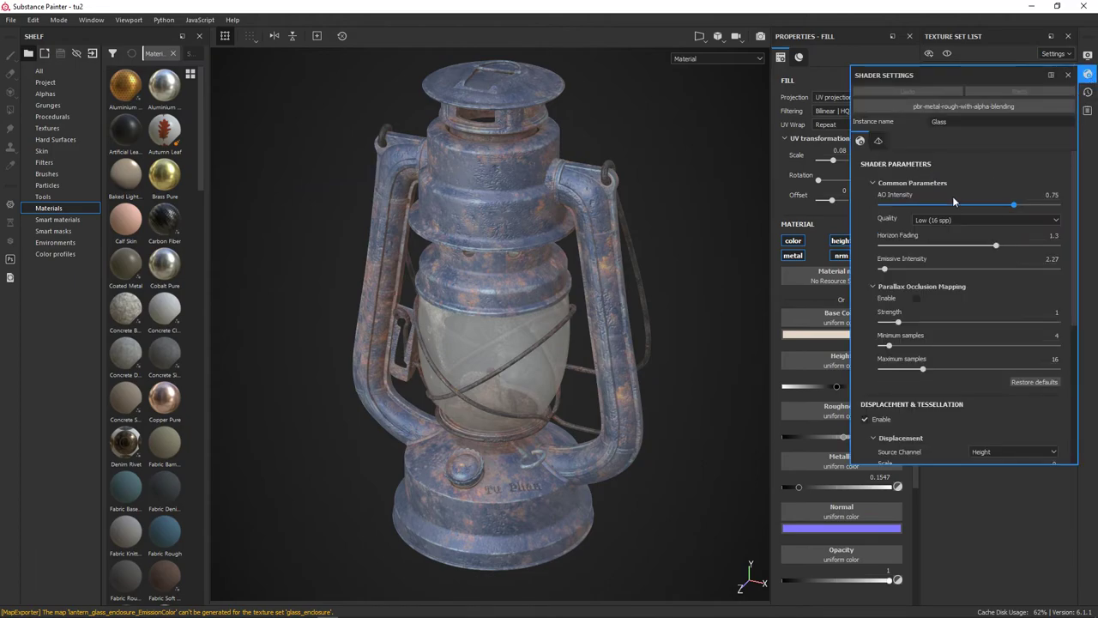
{"action": "scroll", "coordinate": [953, 196], "scroll_direction": "down", "scroll_amount": 3}
{"action": "scroll", "coordinate": [952, 196], "scroll_direction": "down", "scroll_amount": 2}
{"action": "scroll", "coordinate": [953, 195], "scroll_direction": "up", "scroll_amount": 2}
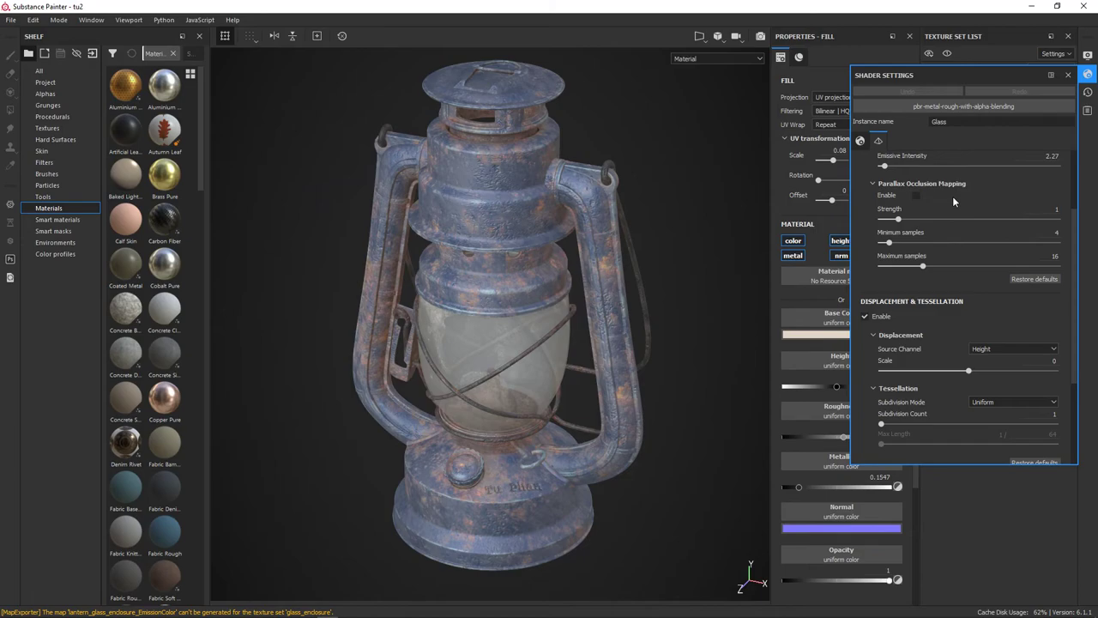
{"action": "scroll", "coordinate": [952, 195], "scroll_direction": "up", "scroll_amount": 3}
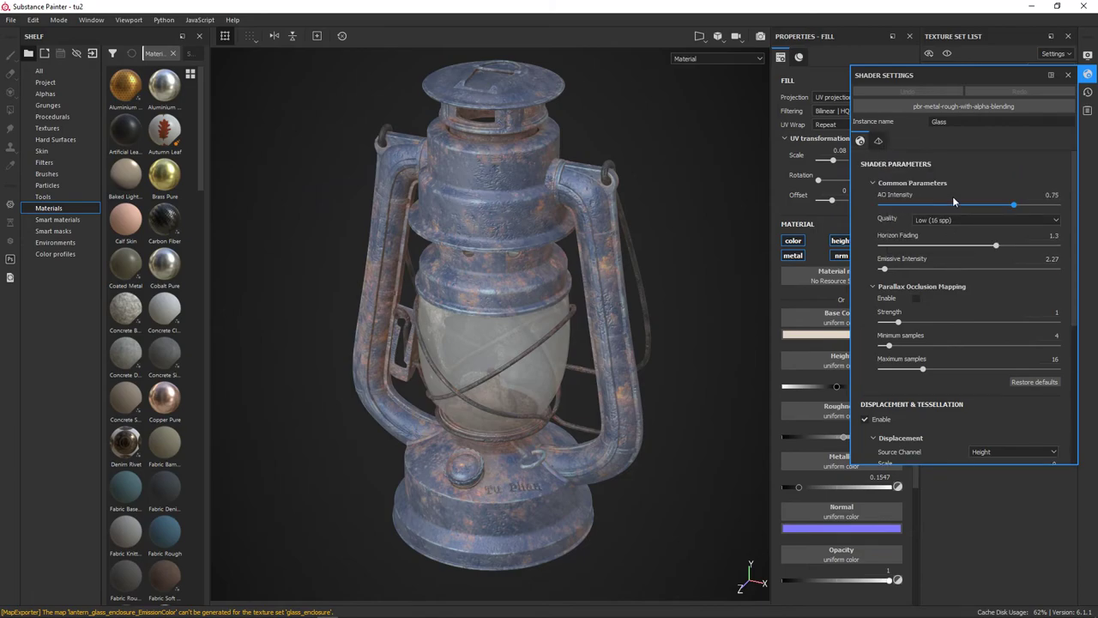
{"action": "left_click", "coordinate": [1088, 74]}
Scroll through the viewport Display Settings to review the options
{"action": "left_click", "coordinate": [1088, 56]}
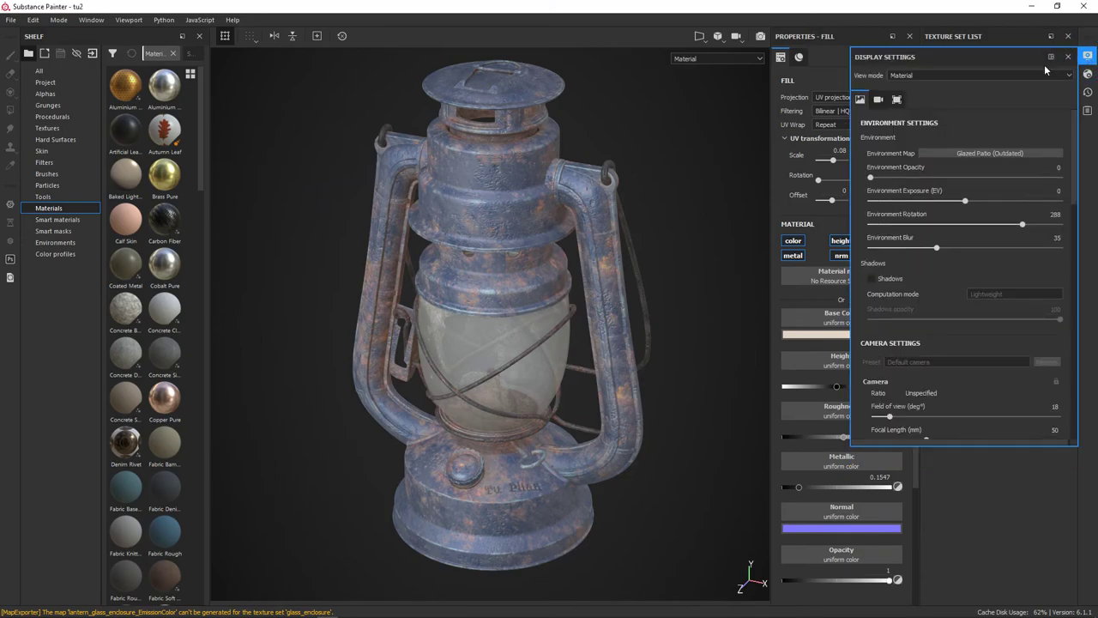
{"action": "scroll", "coordinate": [955, 255], "scroll_direction": "down", "scroll_amount": 1}
{"action": "scroll", "coordinate": [955, 250], "scroll_direction": "down", "scroll_amount": 5}
{"action": "scroll", "coordinate": [956, 251], "scroll_direction": "down", "scroll_amount": 5}
{"action": "scroll", "coordinate": [956, 245], "scroll_direction": "down", "scroll_amount": 5}
{"action": "scroll", "coordinate": [955, 244], "scroll_direction": "down", "scroll_amount": 3}
{"action": "scroll", "coordinate": [956, 243], "scroll_direction": "up", "scroll_amount": 5}
{"action": "scroll", "coordinate": [958, 242], "scroll_direction": "up", "scroll_amount": 6}
{"action": "scroll", "coordinate": [958, 242], "scroll_direction": "up", "scroll_amount": 7}
Check the Document Resolution choices for a new project, then cancel without creating one
{"action": "left_click", "coordinate": [11, 20]}
{"action": "left_click", "coordinate": [20, 29]}
{"action": "left_click", "coordinate": [490, 220]}
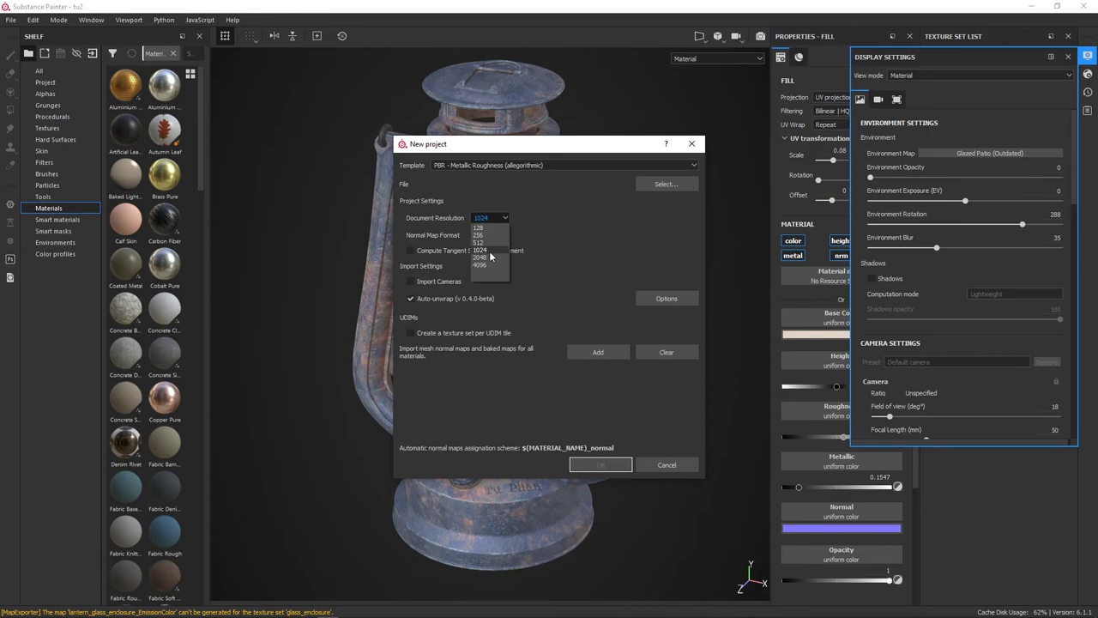
{"action": "left_click", "coordinate": [666, 464]}
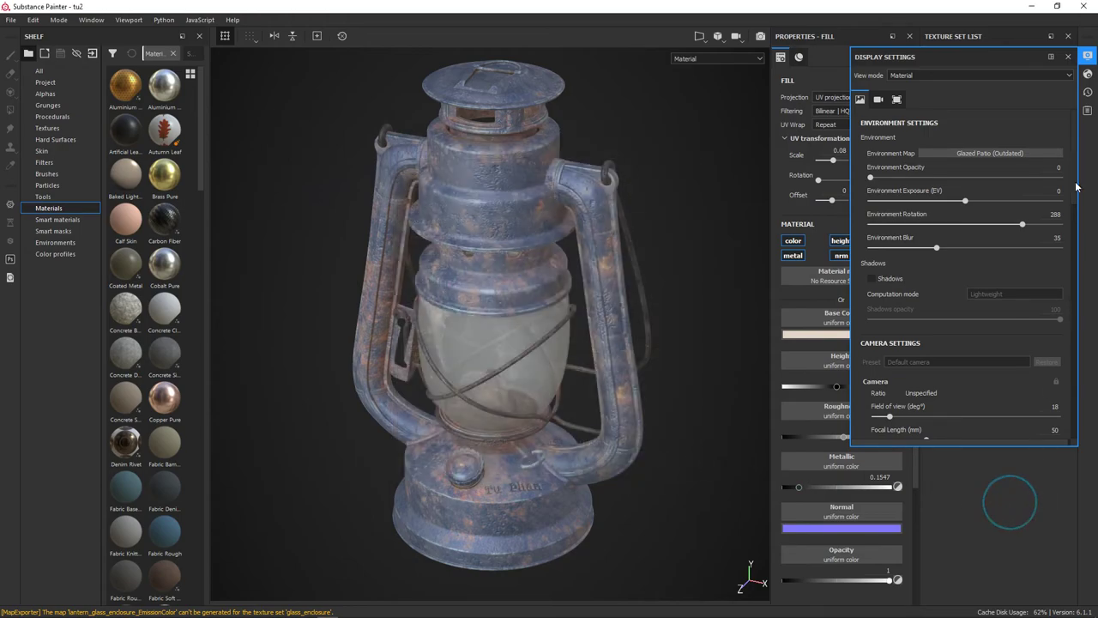
Close Display Settings and show the arm_handle texture set's settings
{"action": "left_click", "coordinate": [1068, 57]}
{"action": "left_click", "coordinate": [970, 71]}
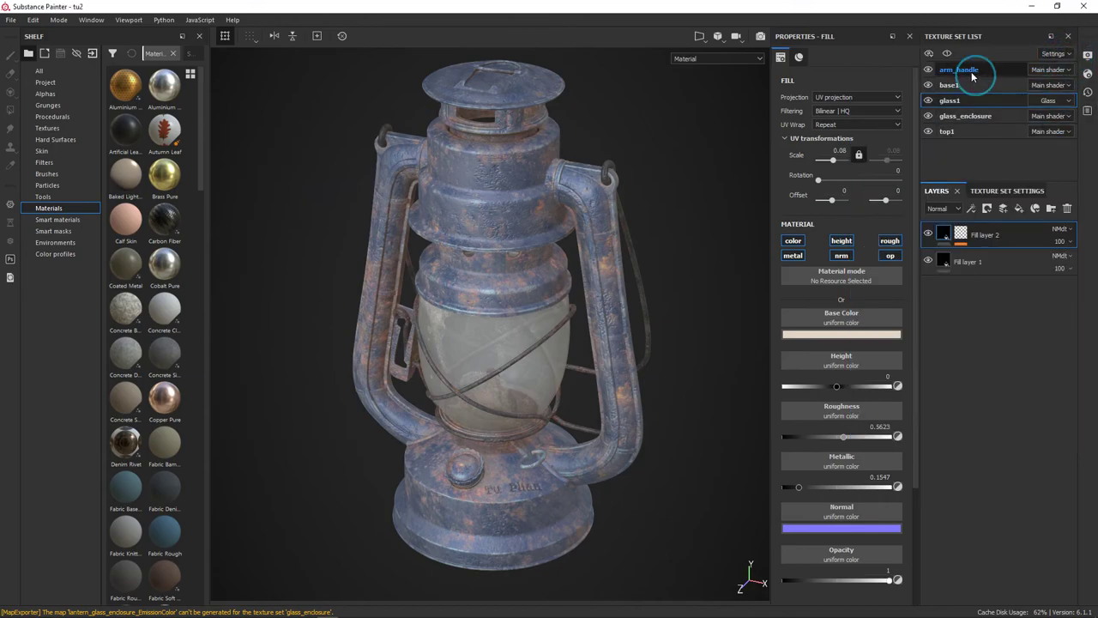
{"action": "left_click", "coordinate": [1004, 191]}
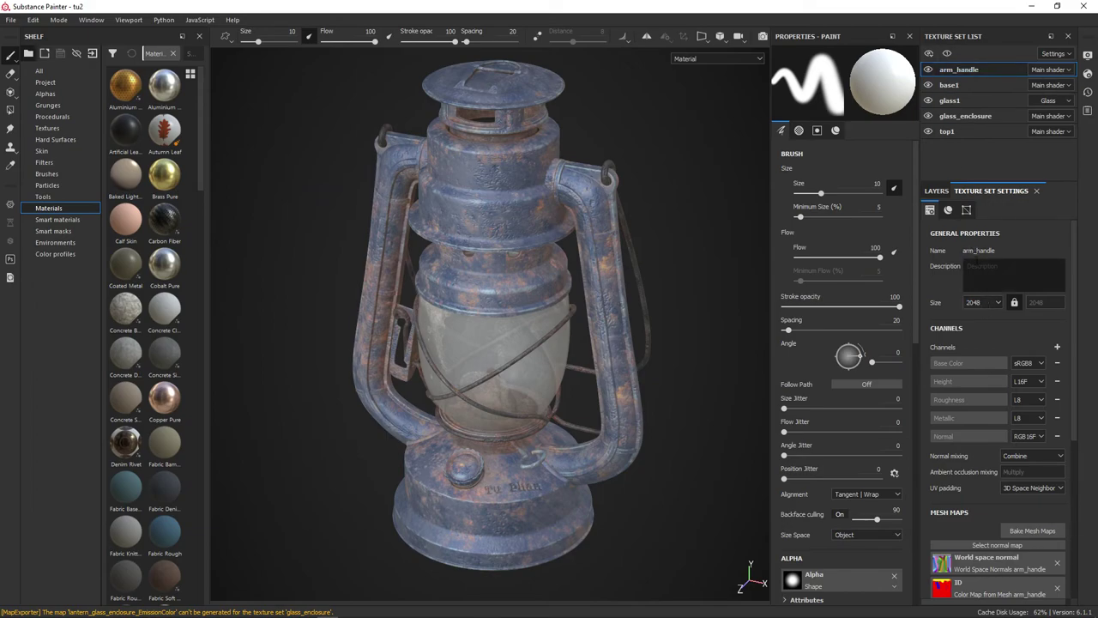
Raise arm_handle's resolution to 4096 and compare it with the base1 texture set
{"action": "left_click", "coordinate": [987, 303]}
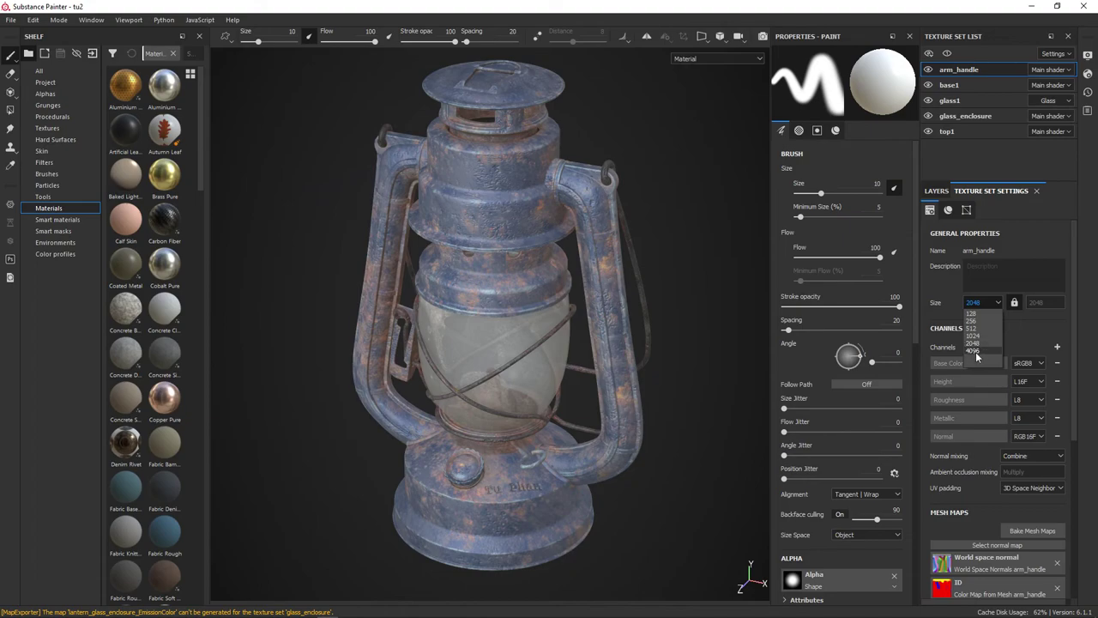
{"action": "left_click", "coordinate": [975, 352]}
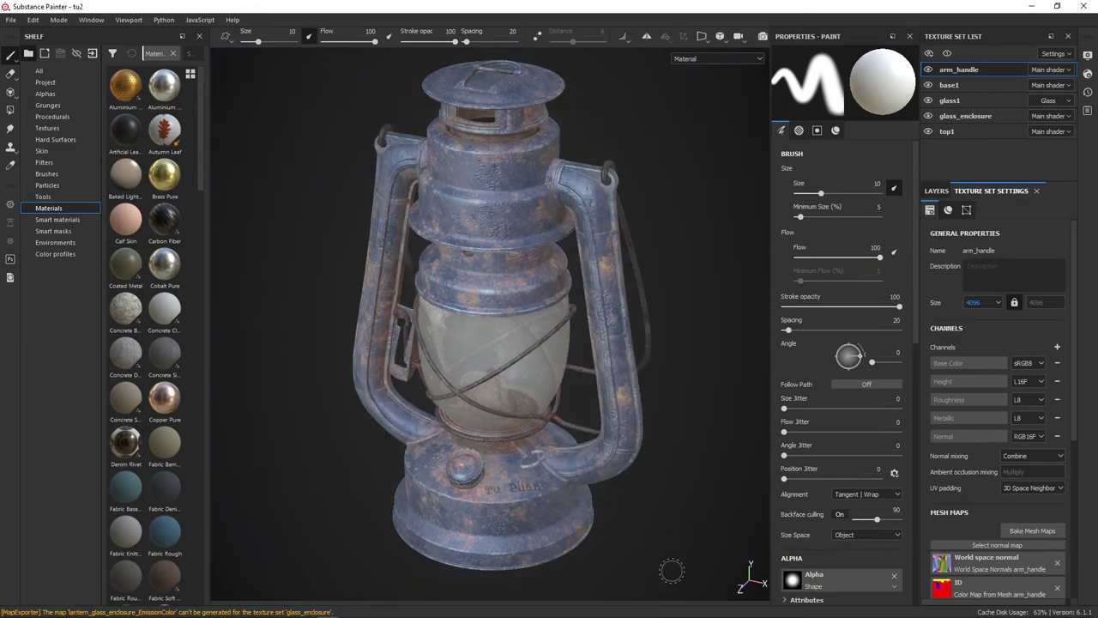
{"action": "left_click", "coordinate": [958, 71]}
{"action": "left_click", "coordinate": [955, 85]}
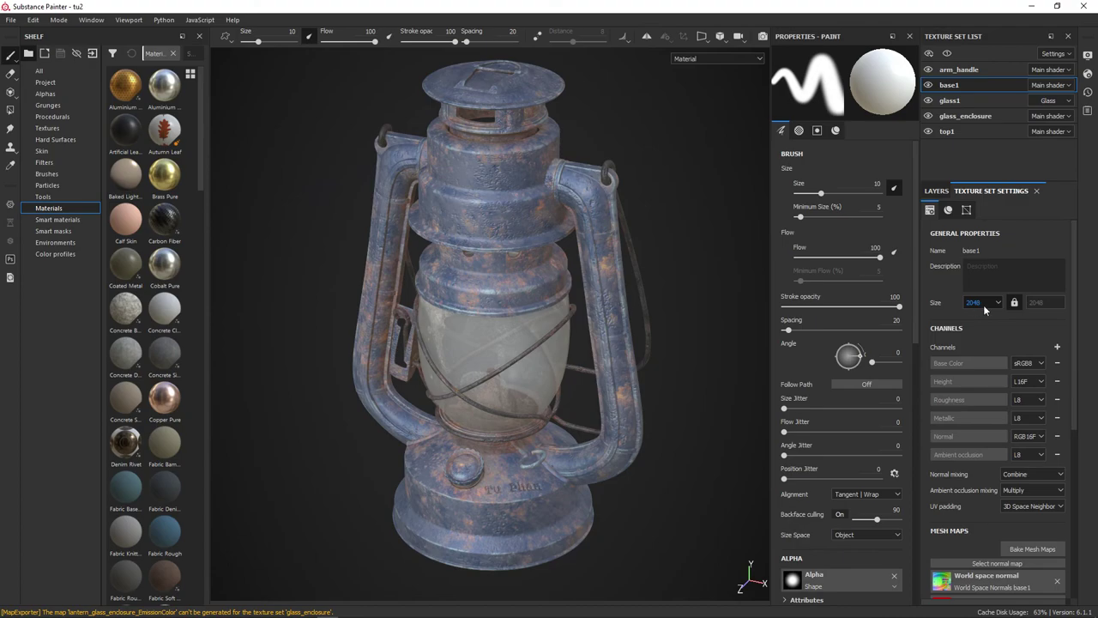
Return to arm_handle and set its resolution back to 2048
{"action": "left_click", "coordinate": [955, 69]}
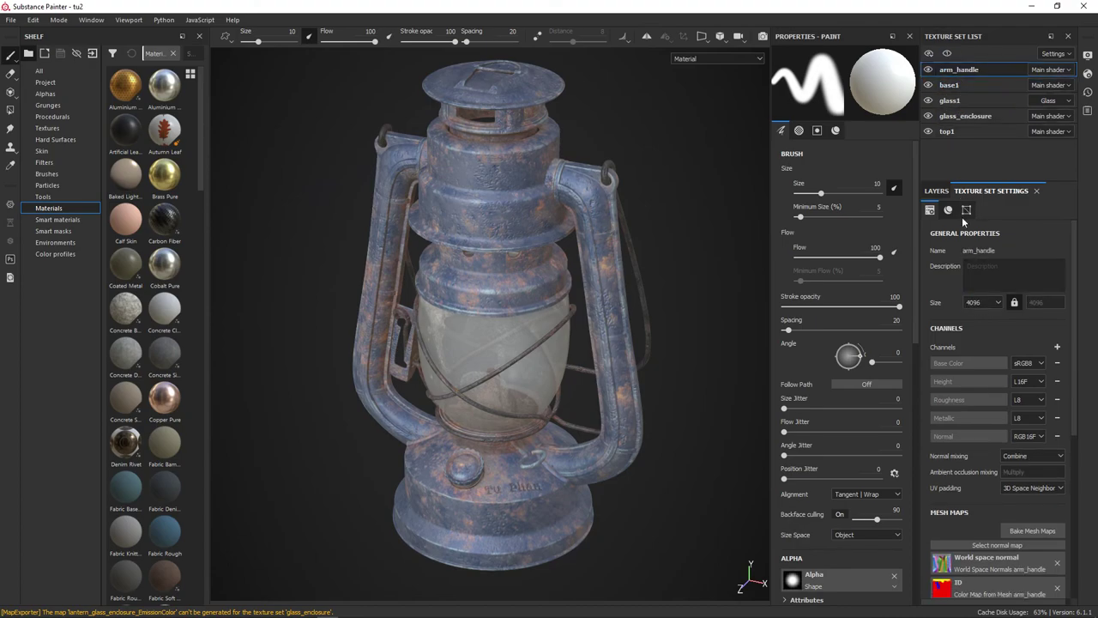
{"action": "left_click", "coordinate": [985, 306]}
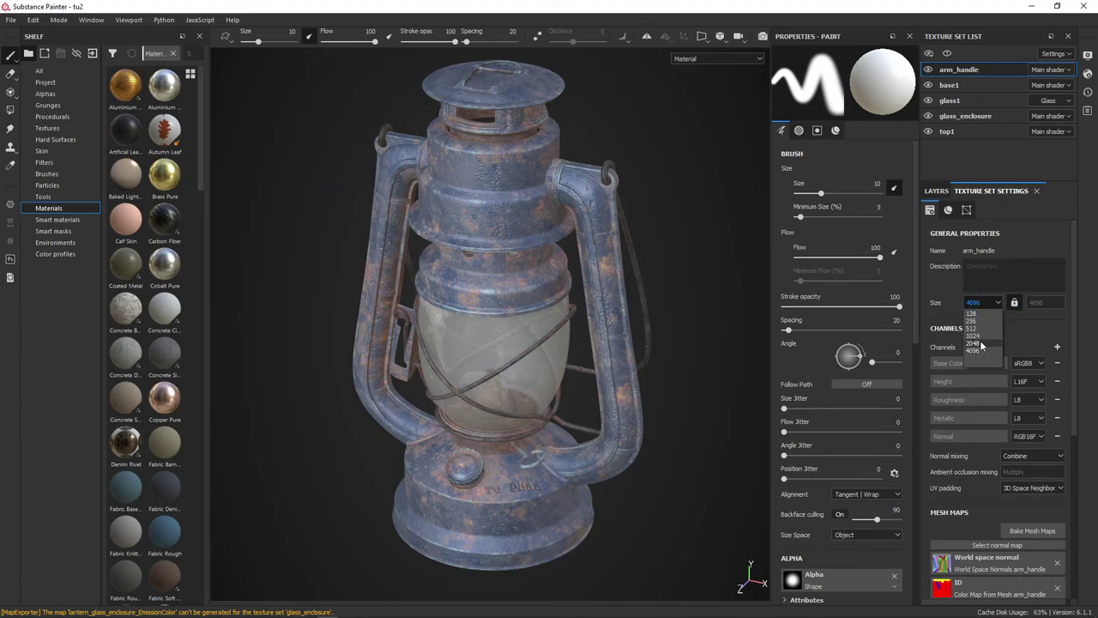
{"action": "left_click", "coordinate": [979, 342]}
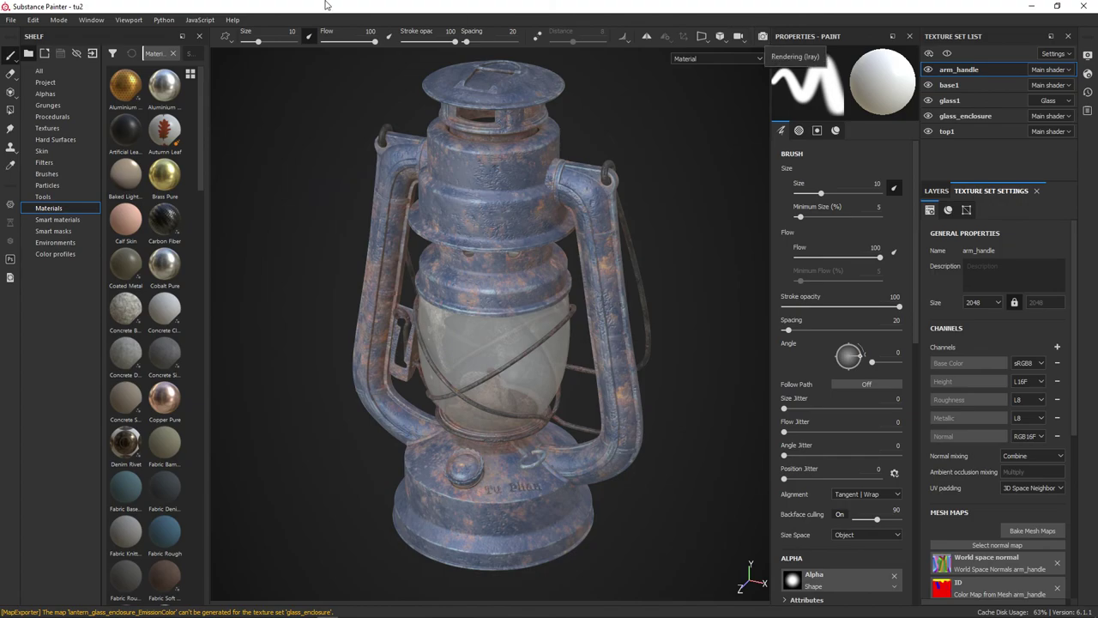
{"action": "left_click", "coordinate": [11, 20]}
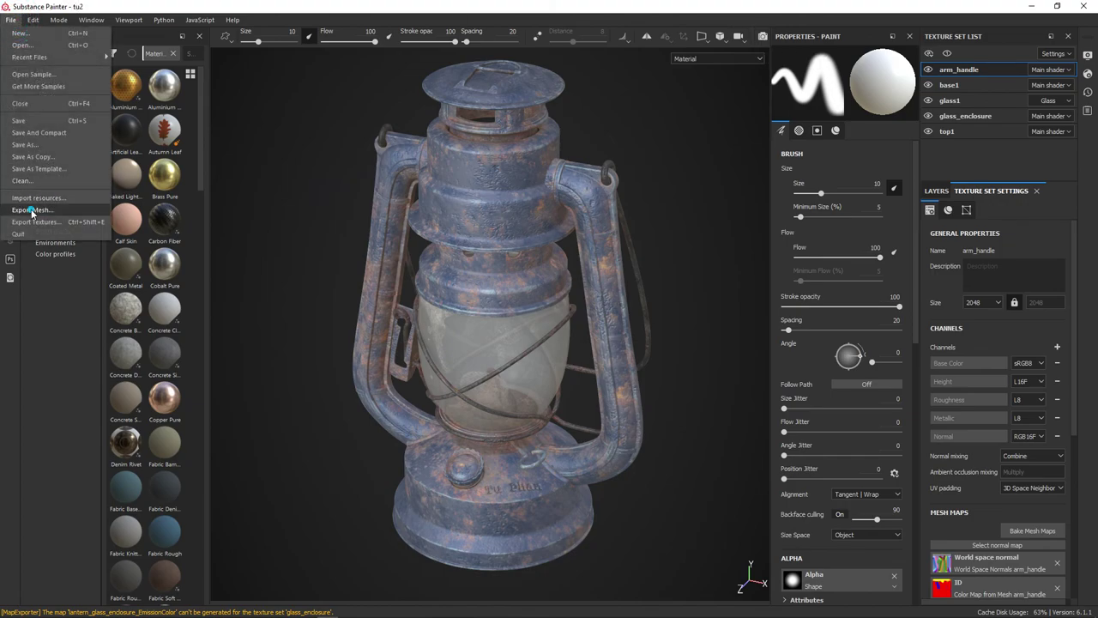
Review the Export Mesh options and cancel without exporting
{"action": "left_click", "coordinate": [33, 210]}
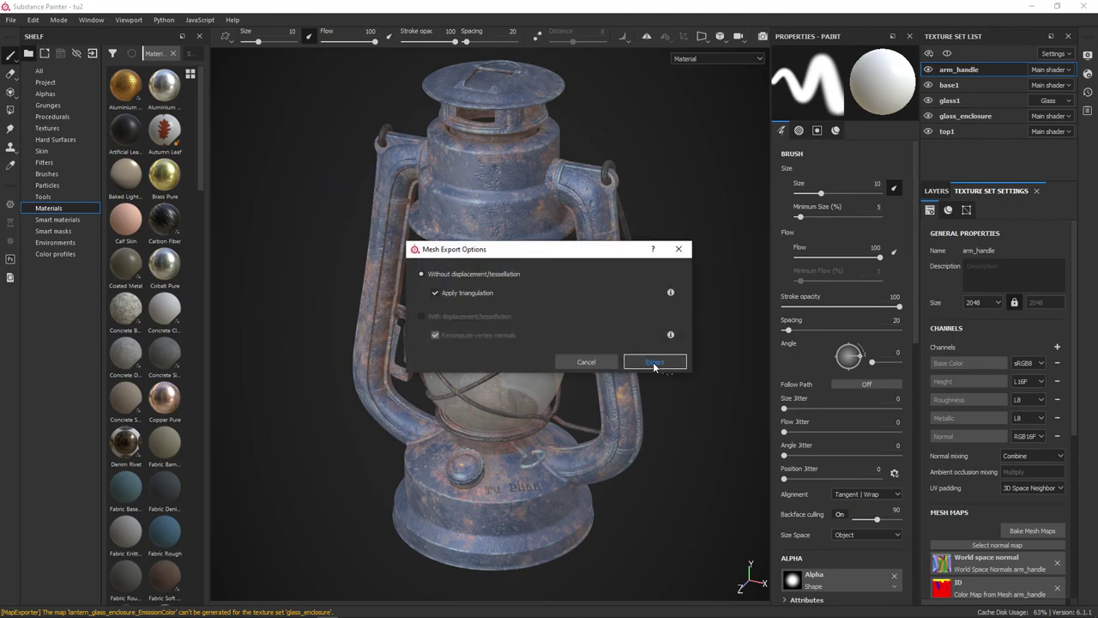
{"action": "left_click", "coordinate": [586, 361]}
{"action": "left_click", "coordinate": [11, 20]}
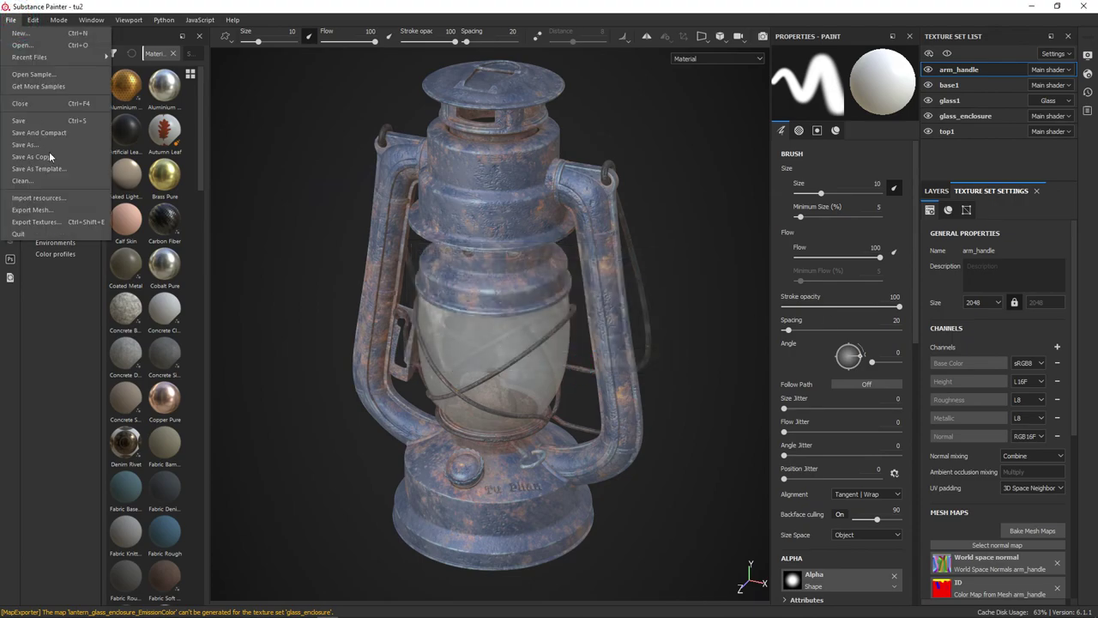
In Export Textures, try export sizes 4096 then 8192, then close the window
{"action": "left_click", "coordinate": [36, 221]}
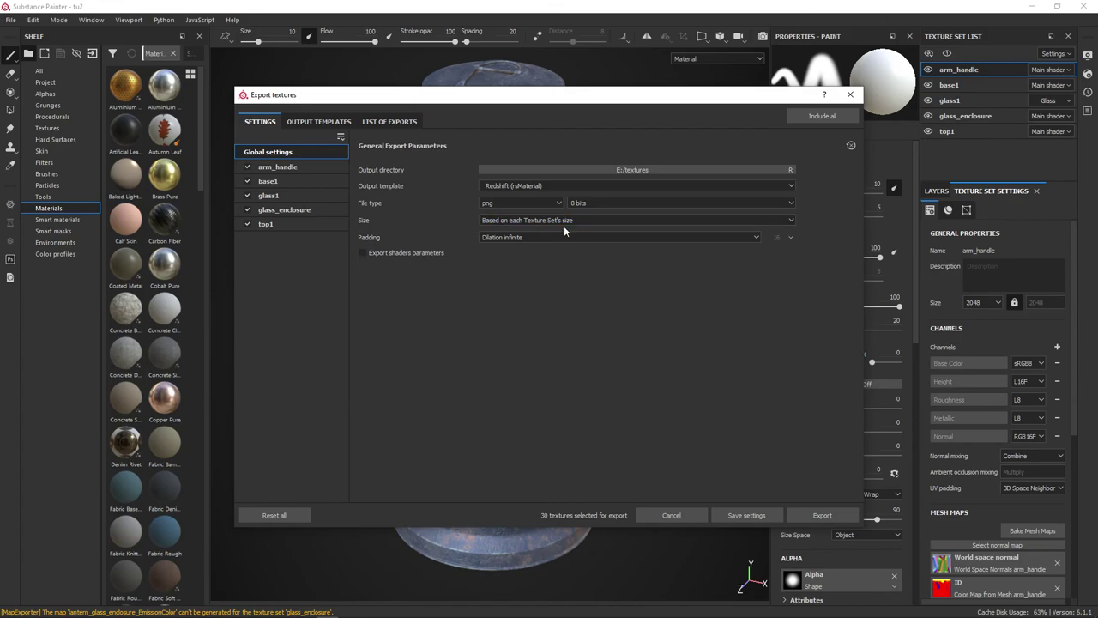
{"action": "left_click", "coordinate": [571, 220]}
{"action": "left_click", "coordinate": [502, 396]}
{"action": "left_click", "coordinate": [539, 220]}
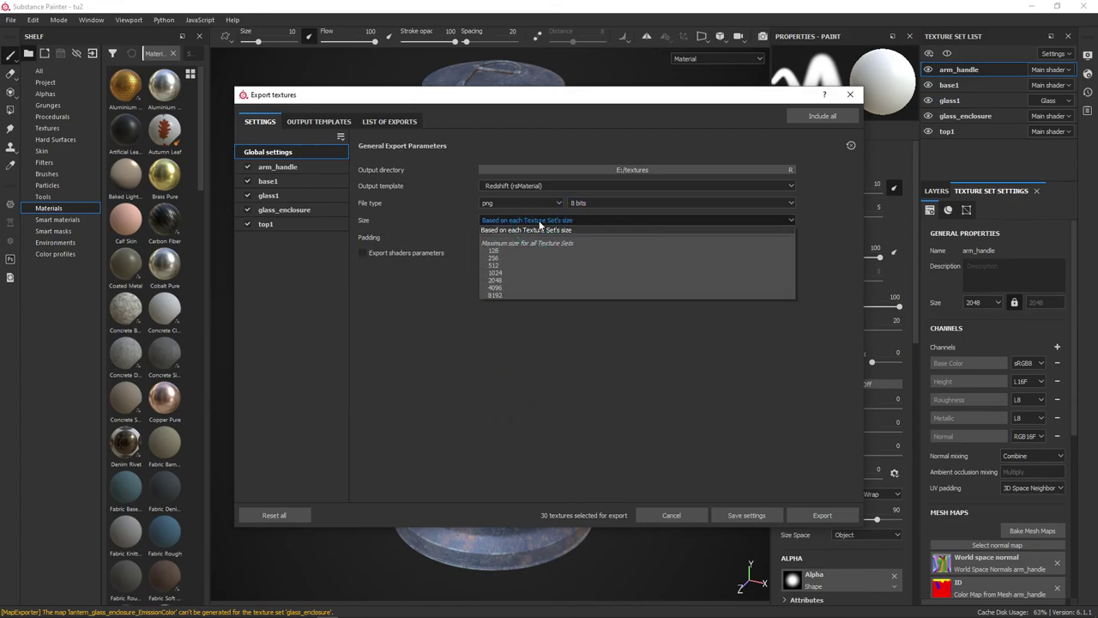
{"action": "left_click", "coordinate": [502, 287]}
{"action": "left_click", "coordinate": [515, 220]}
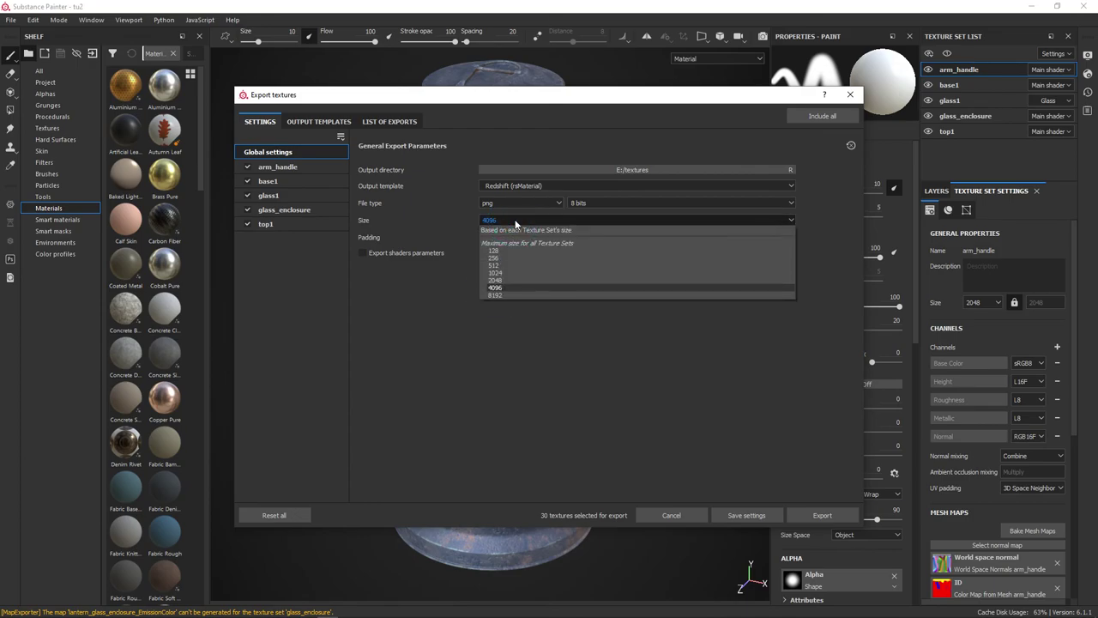
{"action": "left_click", "coordinate": [502, 295]}
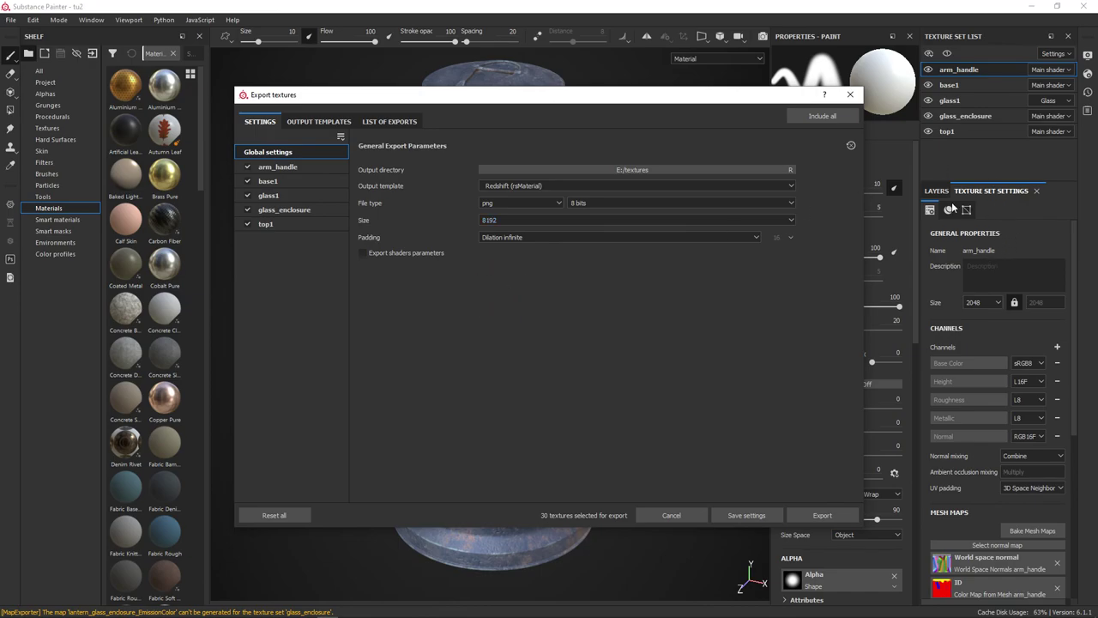
{"action": "left_click", "coordinate": [850, 94]}
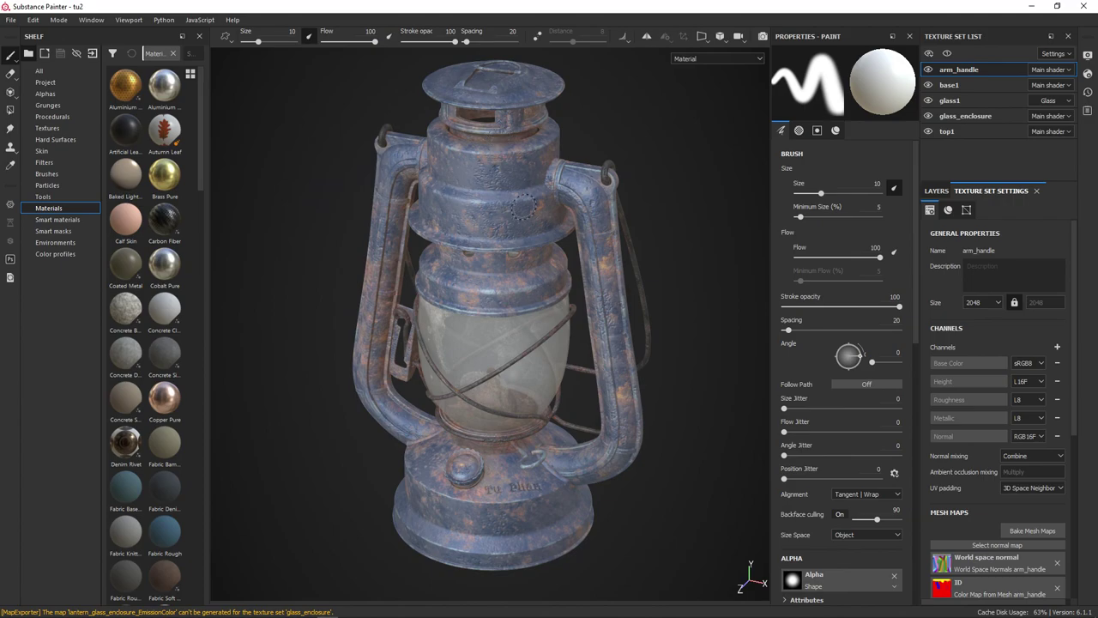
{"action": "left_click", "coordinate": [985, 302]}
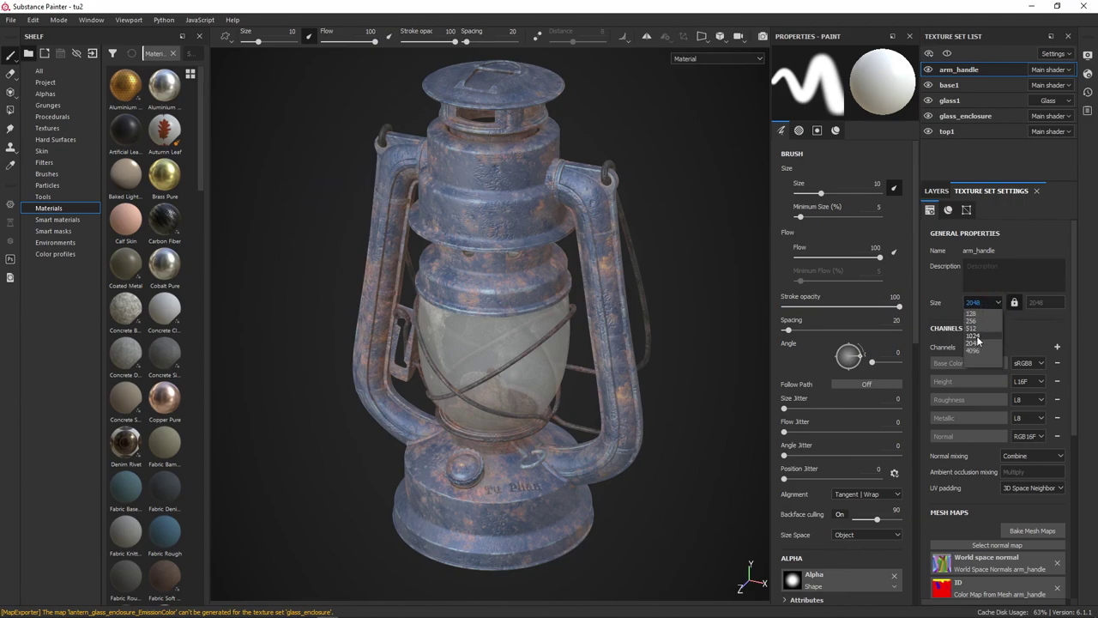
{"action": "left_click", "coordinate": [978, 335]}
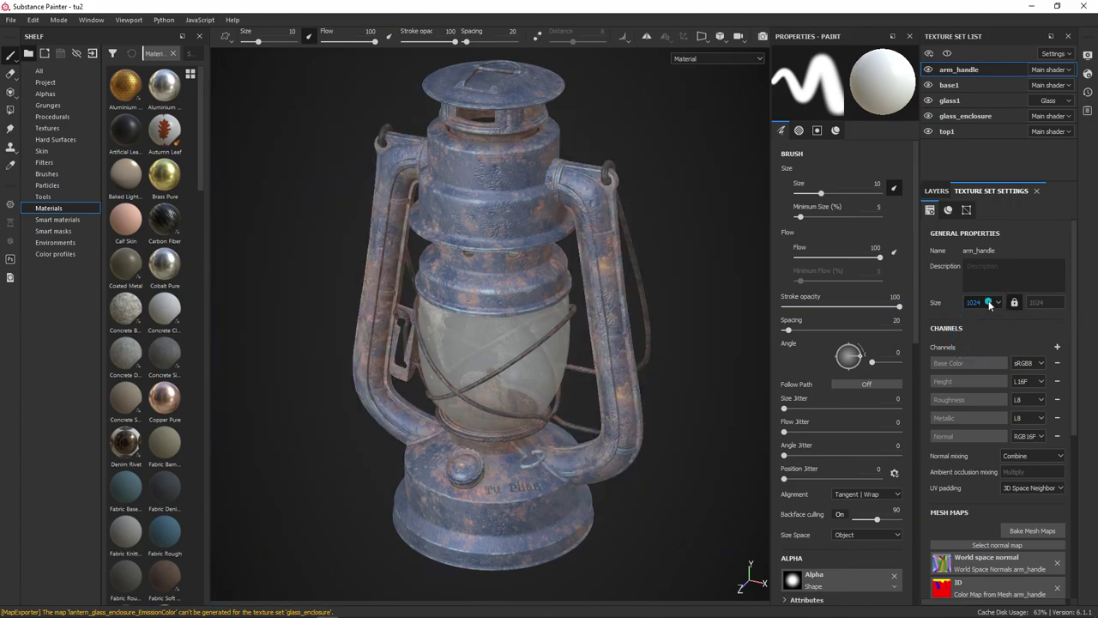
{"action": "left_click", "coordinate": [990, 305]}
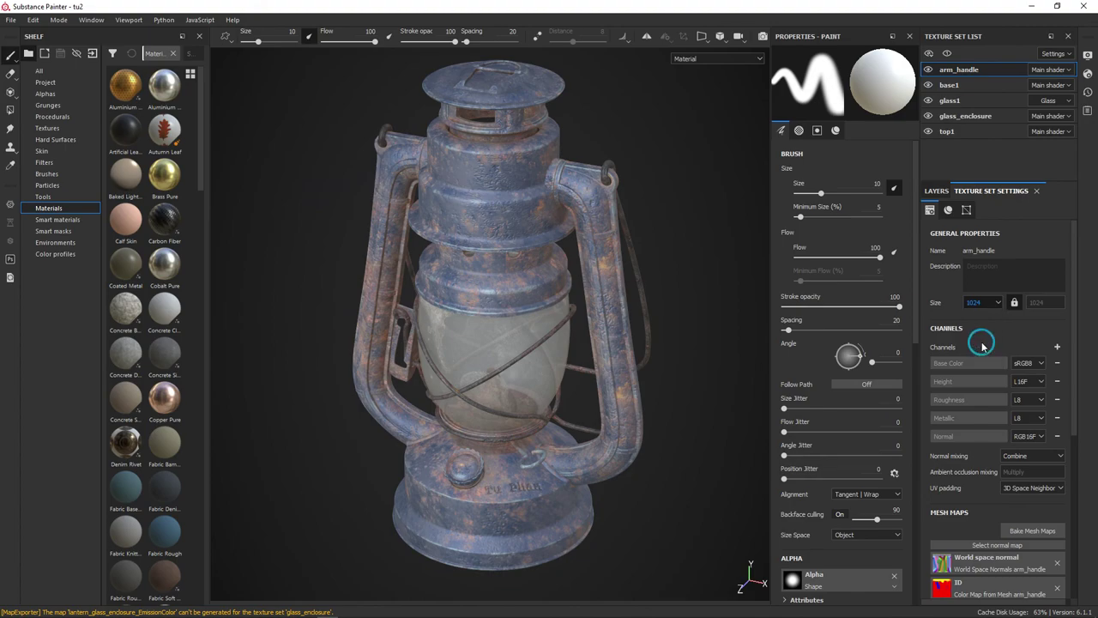